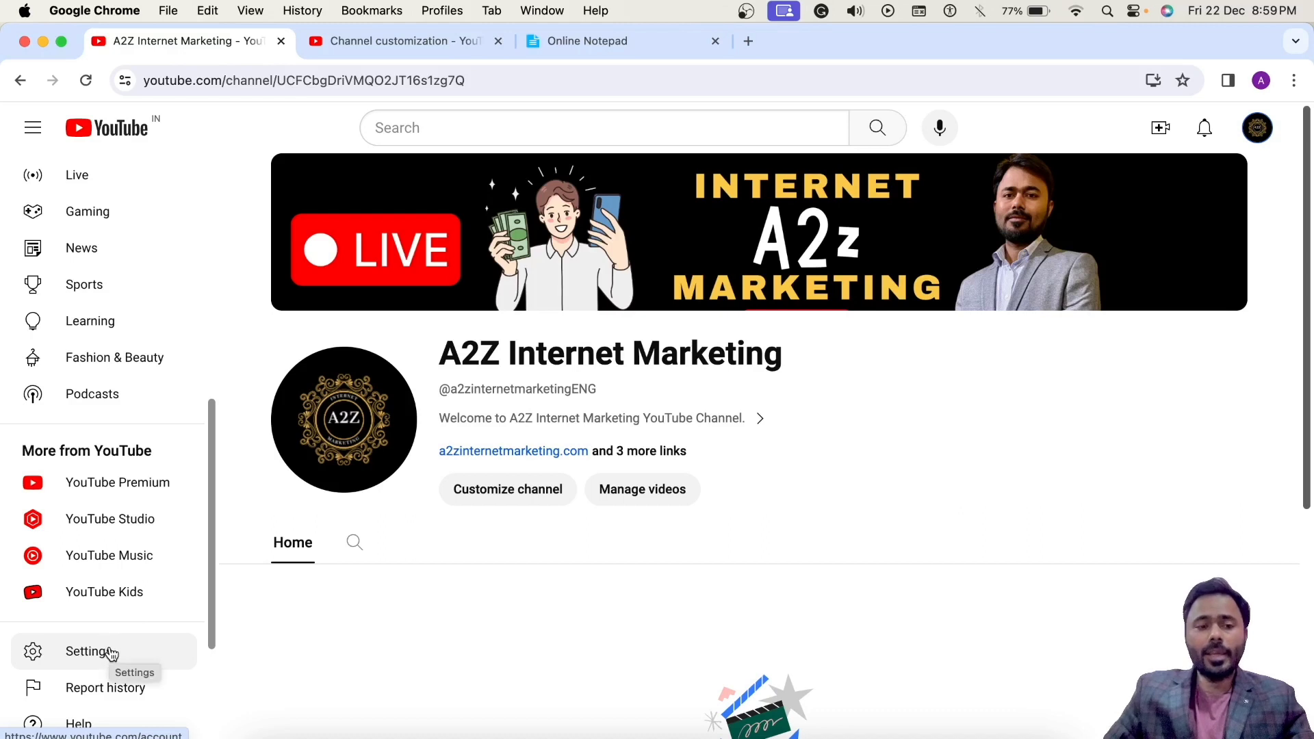
# Open the YouTube Studio settings by way of the channel's customization page.
pyautogui.click(111, 654)
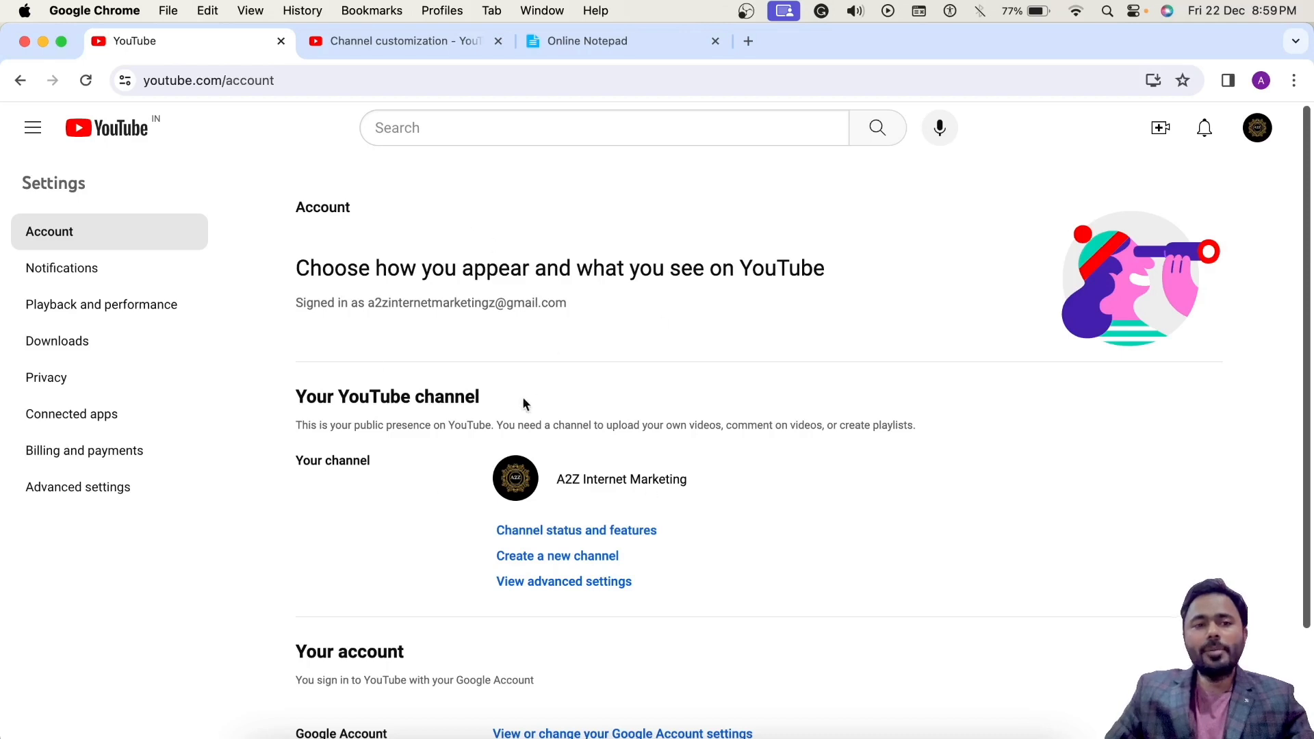
pyautogui.click(20, 80)
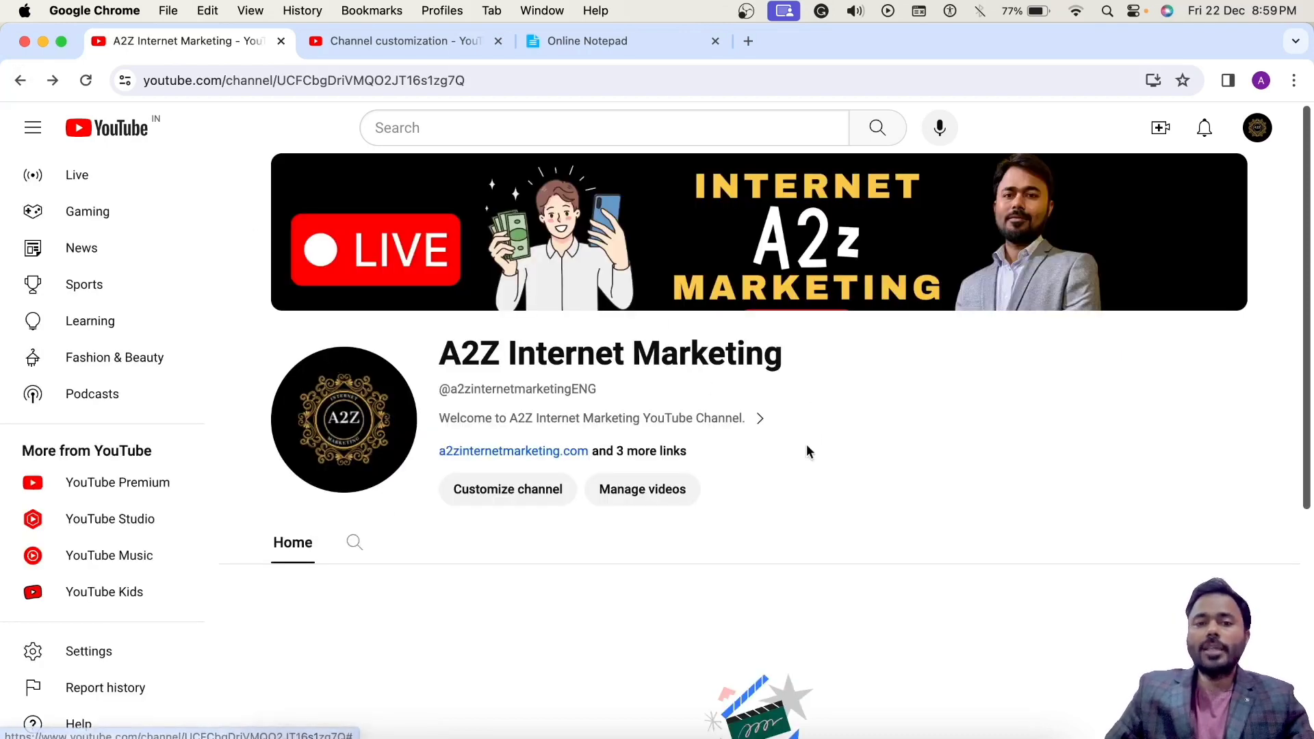
pyautogui.click(499, 496)
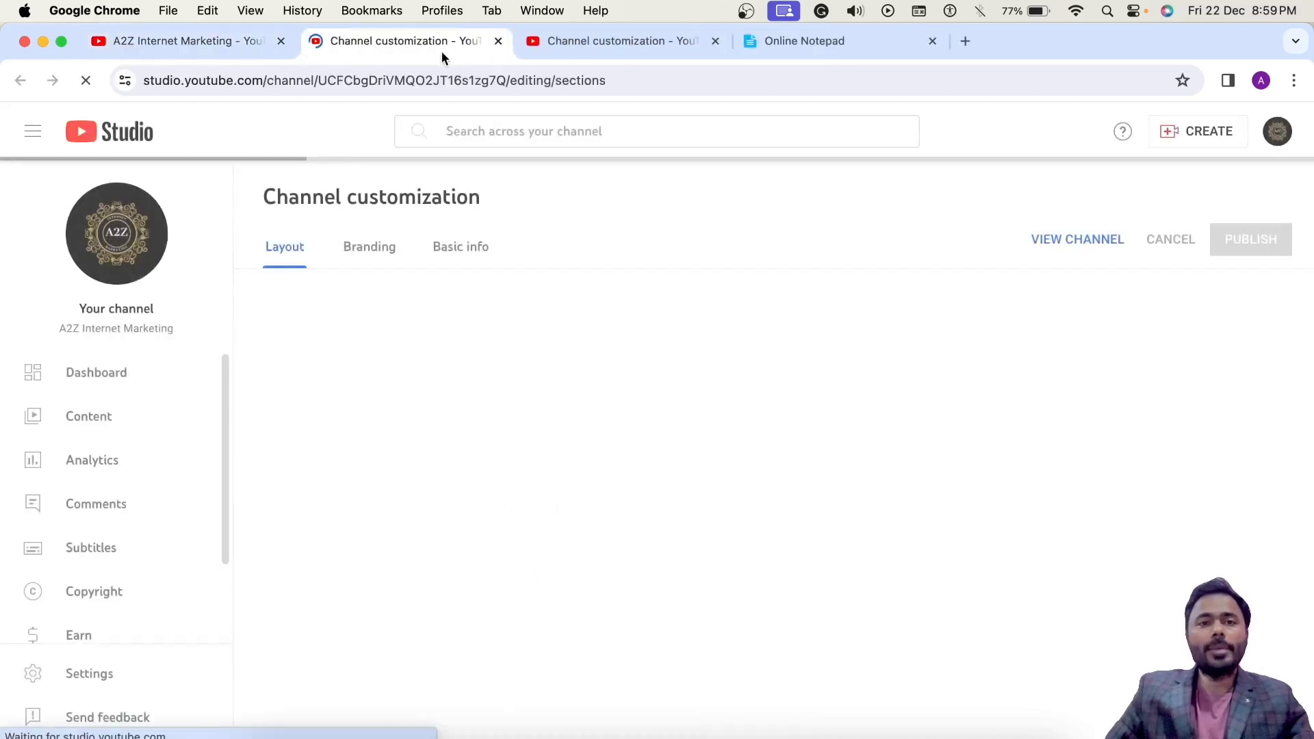
pyautogui.click(101, 672)
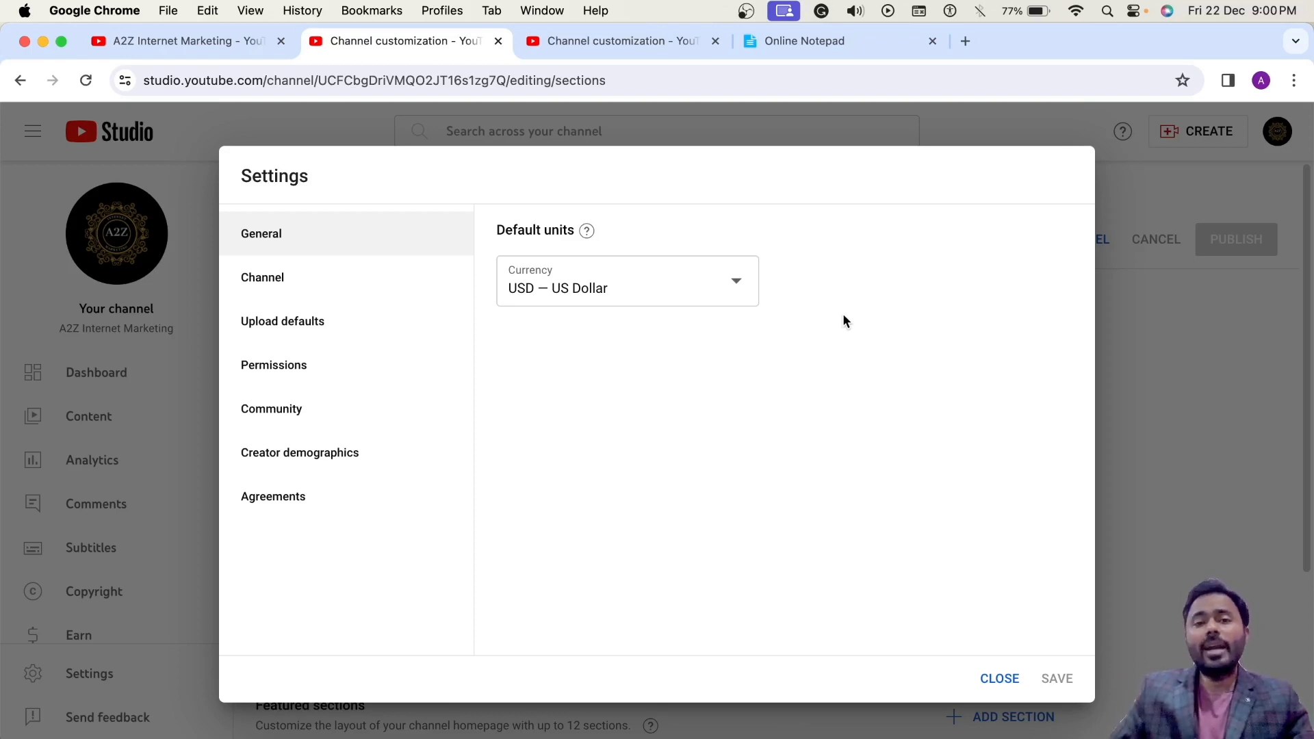
# Review the default currency choices and the channel's basic info and advanced settings.
pyautogui.click(603, 296)
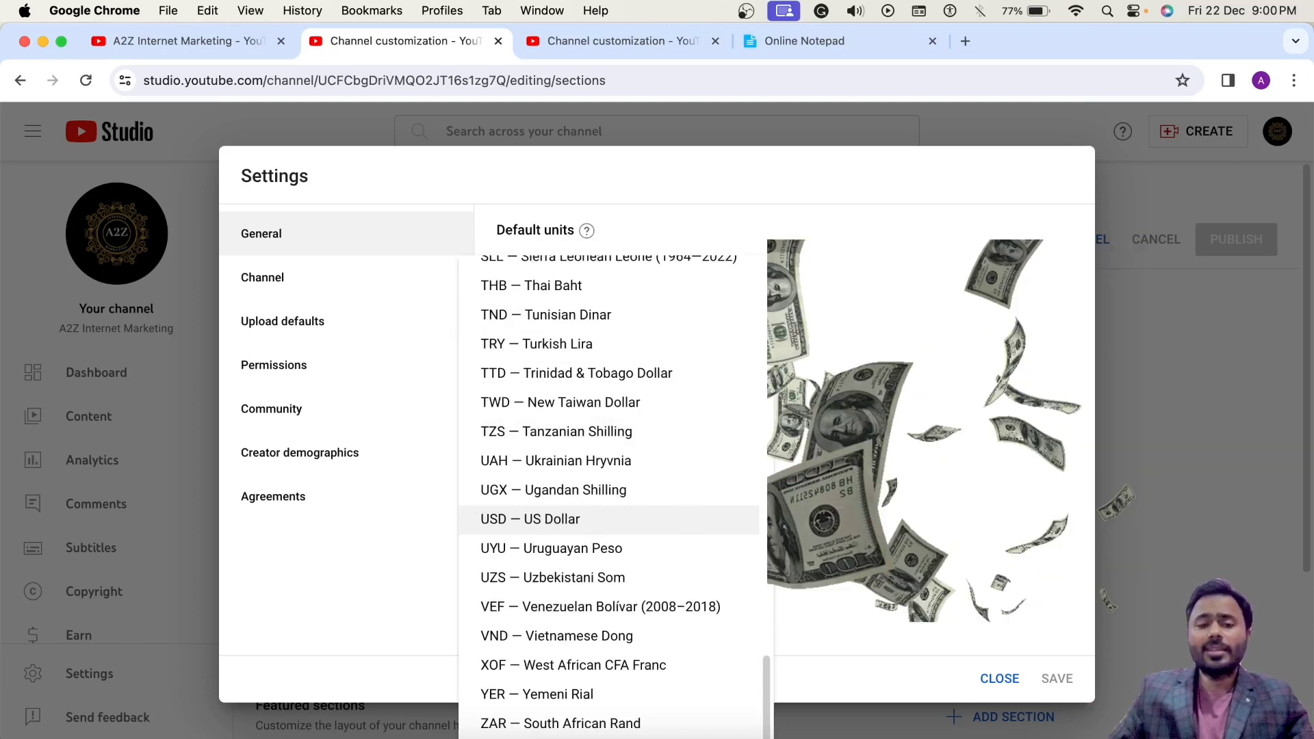
pyautogui.click(836, 479)
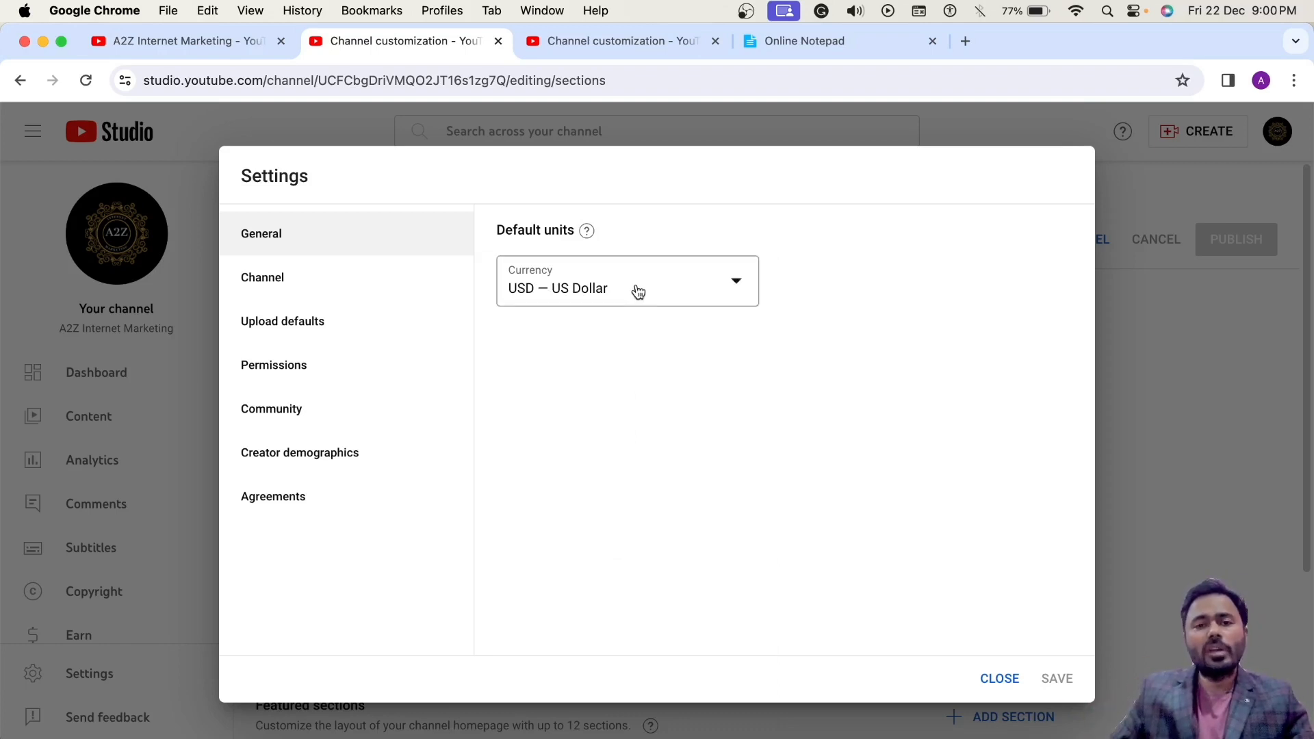
pyautogui.click(310, 279)
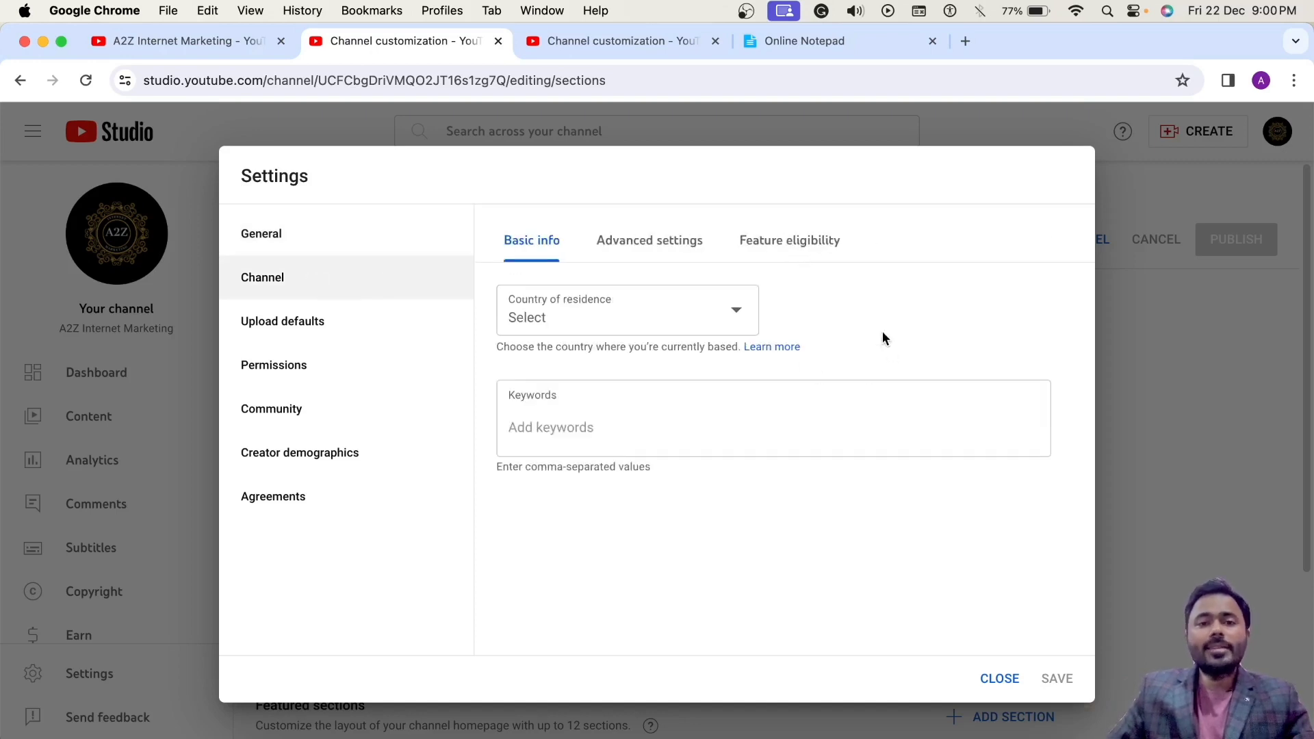
pyautogui.click(643, 249)
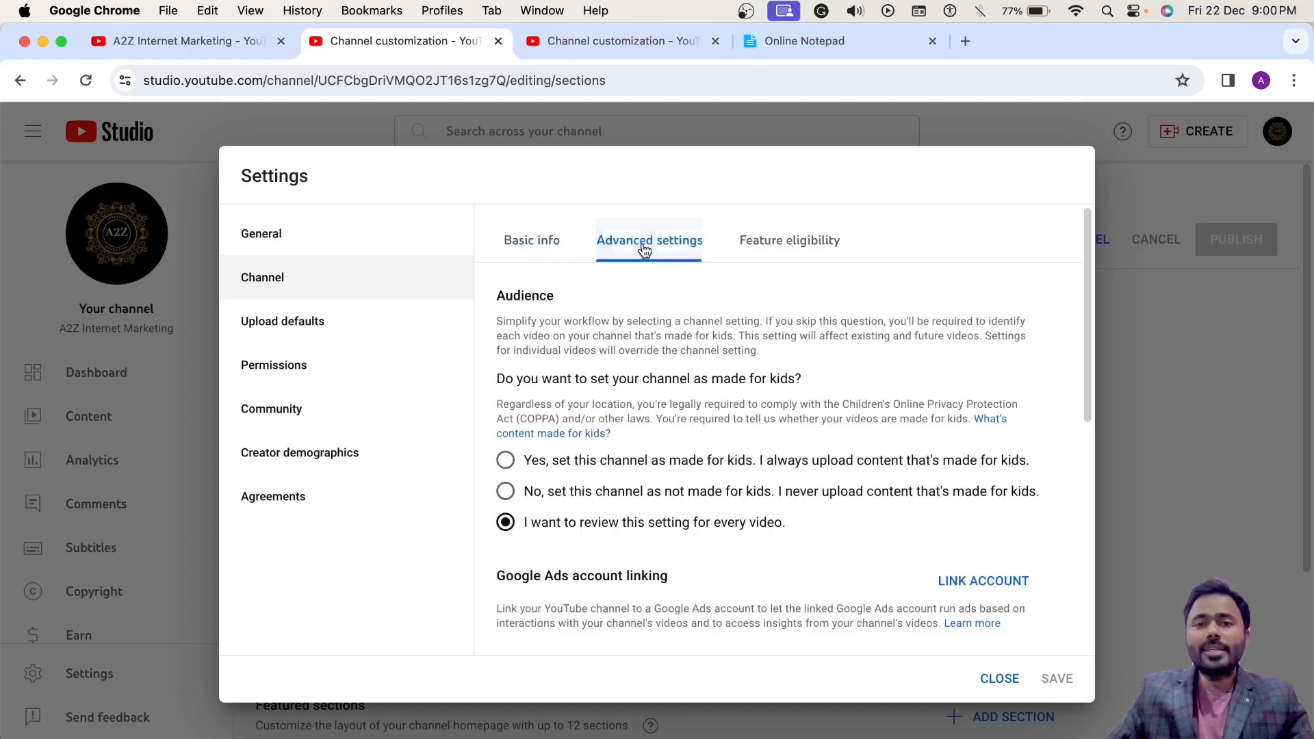
# Examine the channel's feature eligibility, reading which capabilities the Intermediate features unlock and what they require.
pyautogui.click(778, 249)
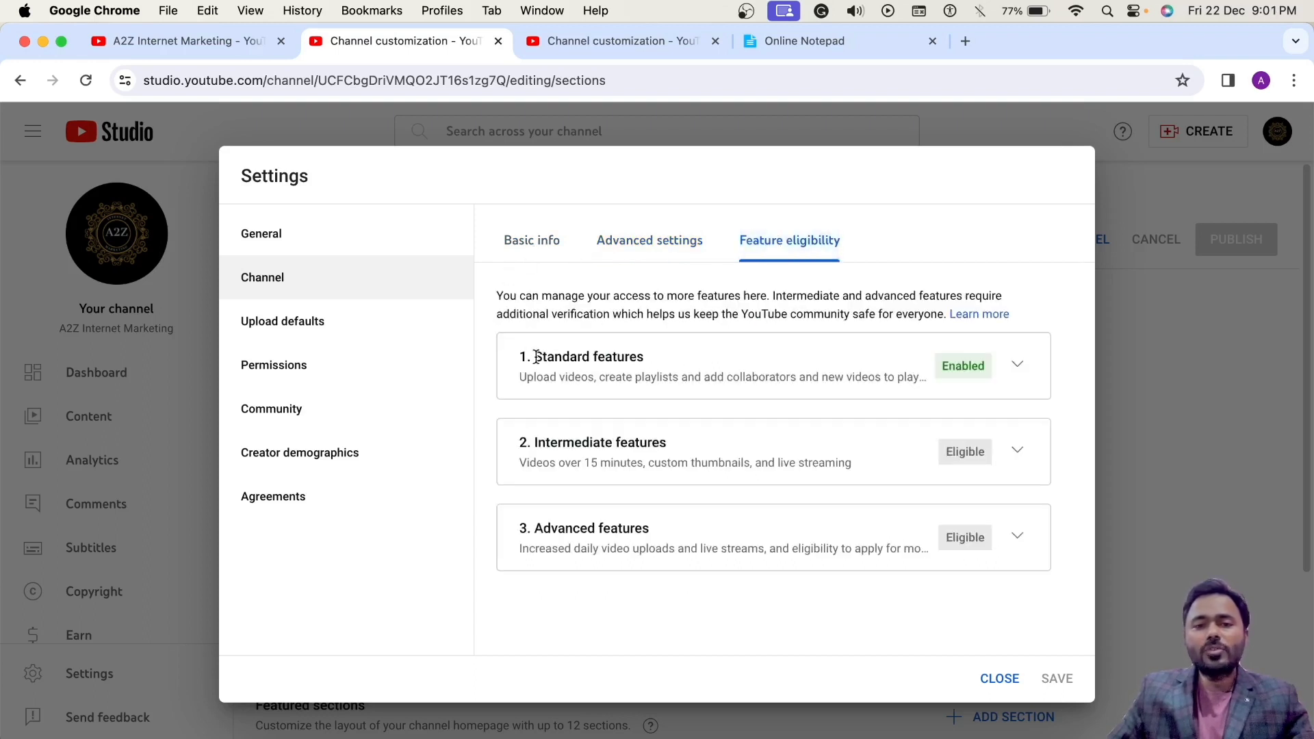
pyautogui.moveTo(537, 357); pyautogui.dragTo(644, 357)
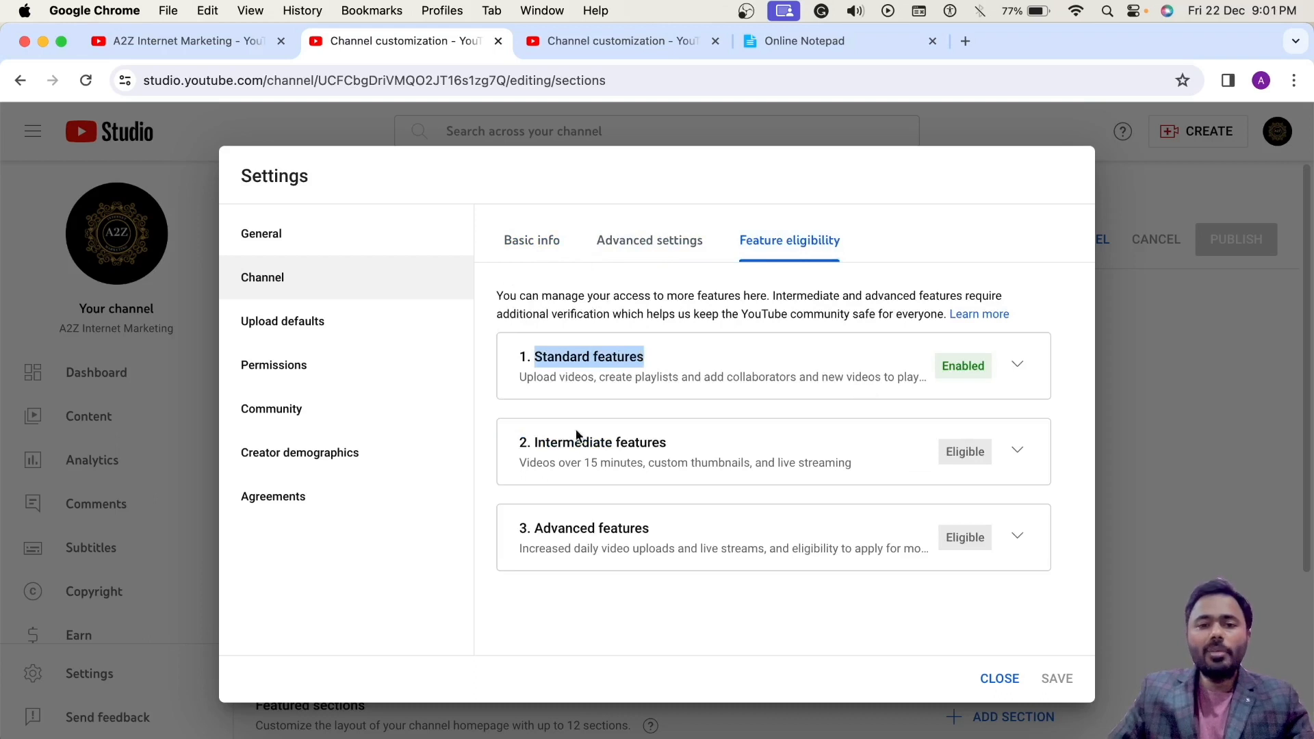
pyautogui.moveTo(534, 443); pyautogui.dragTo(668, 438)
pyautogui.click(1017, 451)
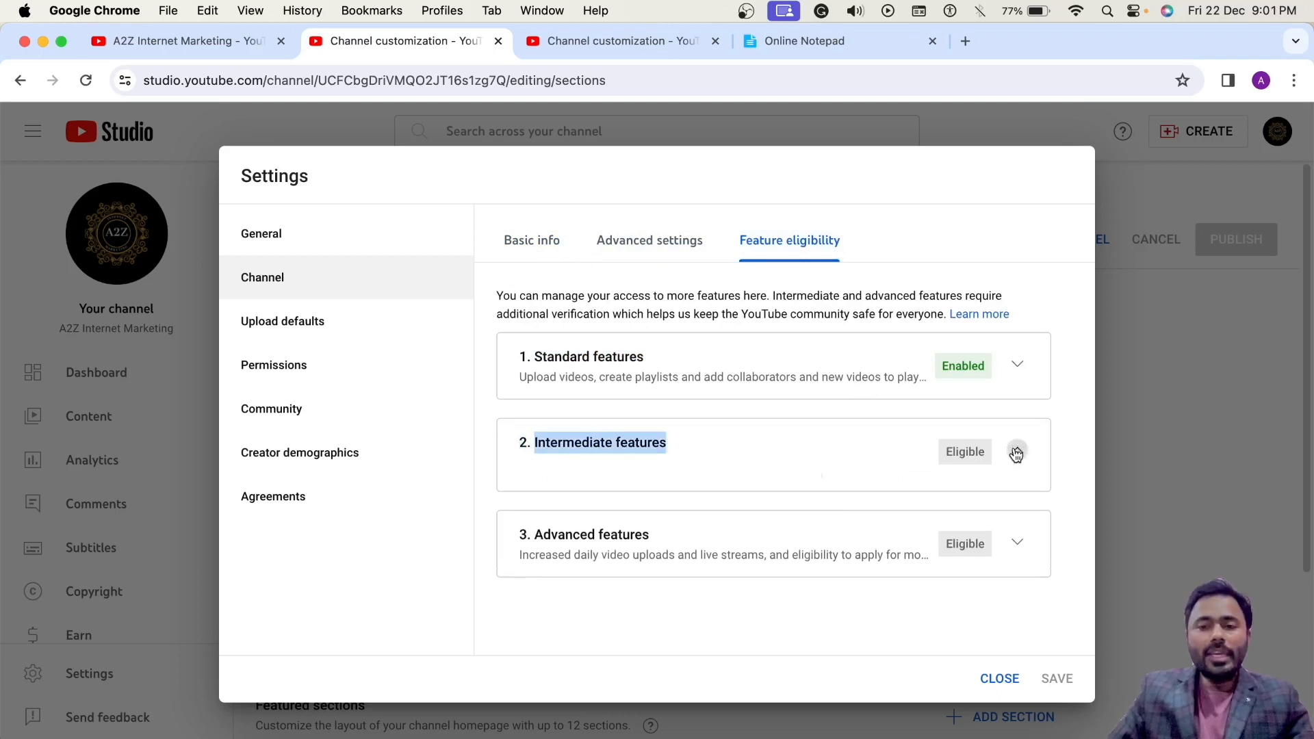
pyautogui.scroll(-1, 1008, 479)
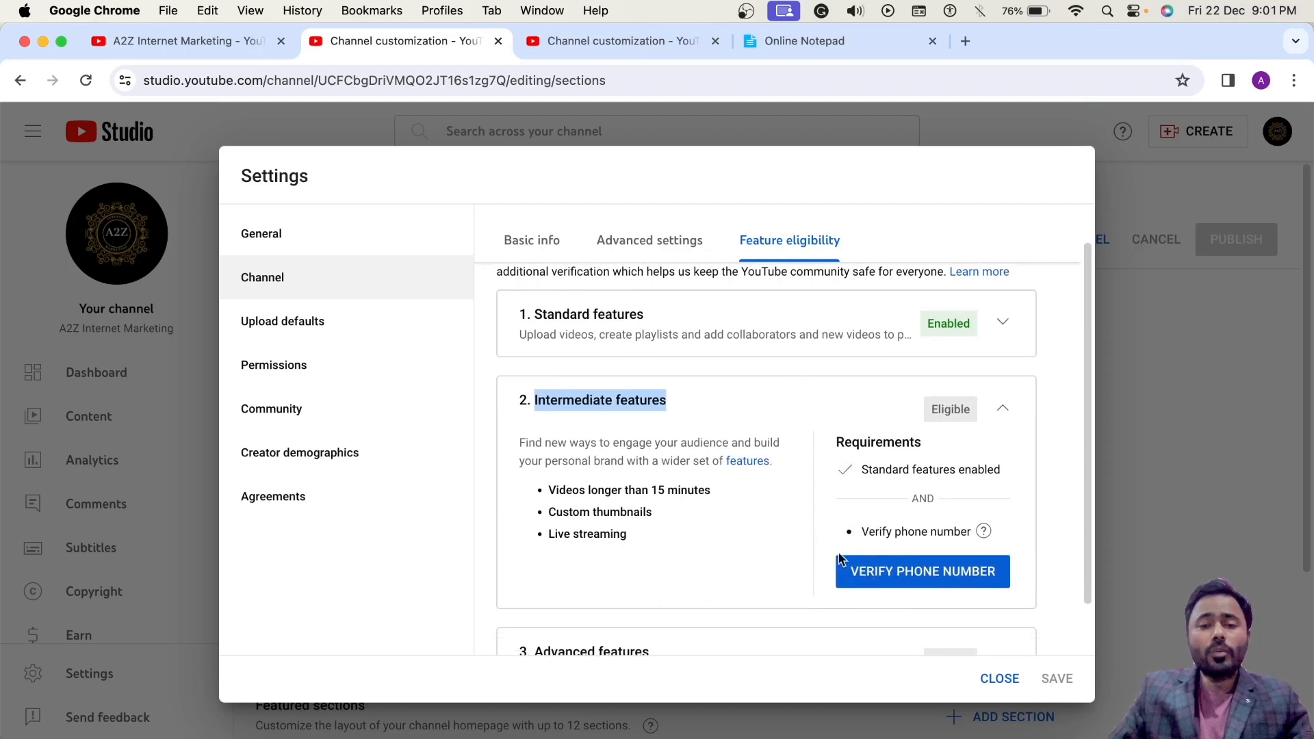
pyautogui.moveTo(548, 490); pyautogui.dragTo(730, 535)
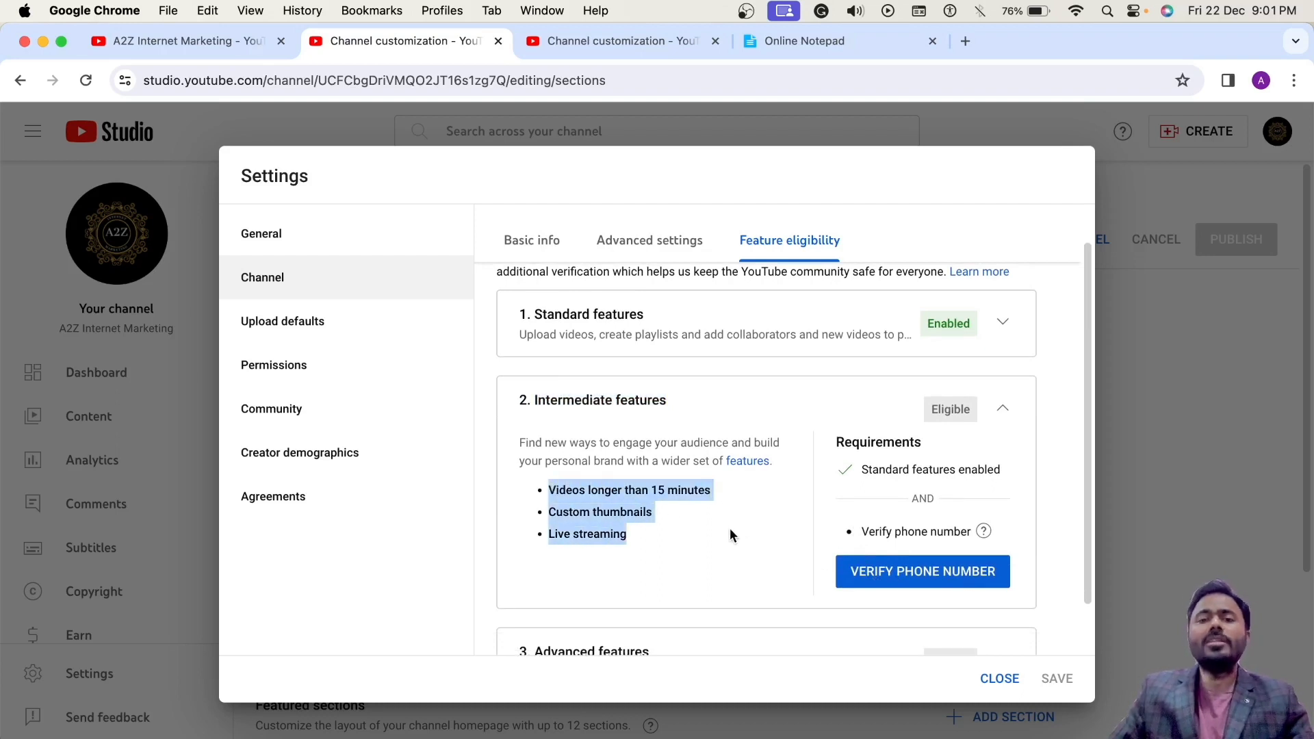
pyautogui.click(651, 490)
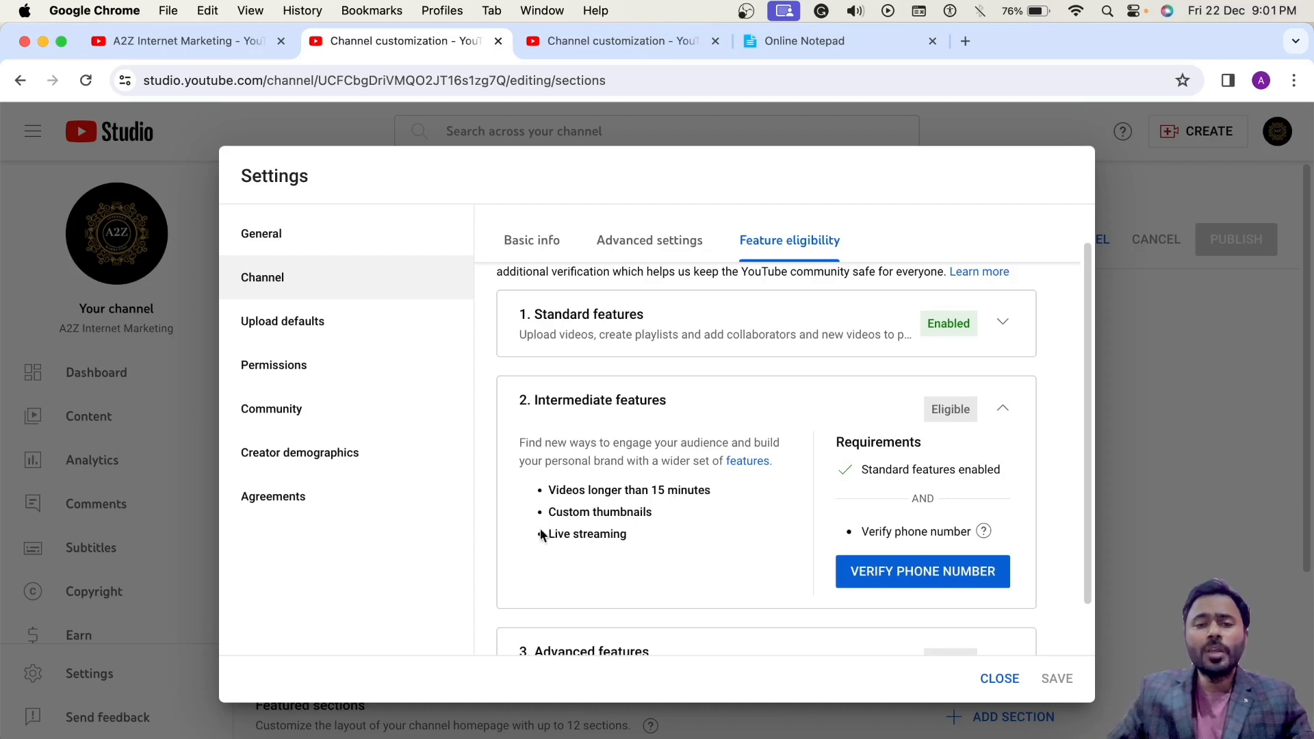
pyautogui.moveTo(549, 513); pyautogui.dragTo(651, 523)
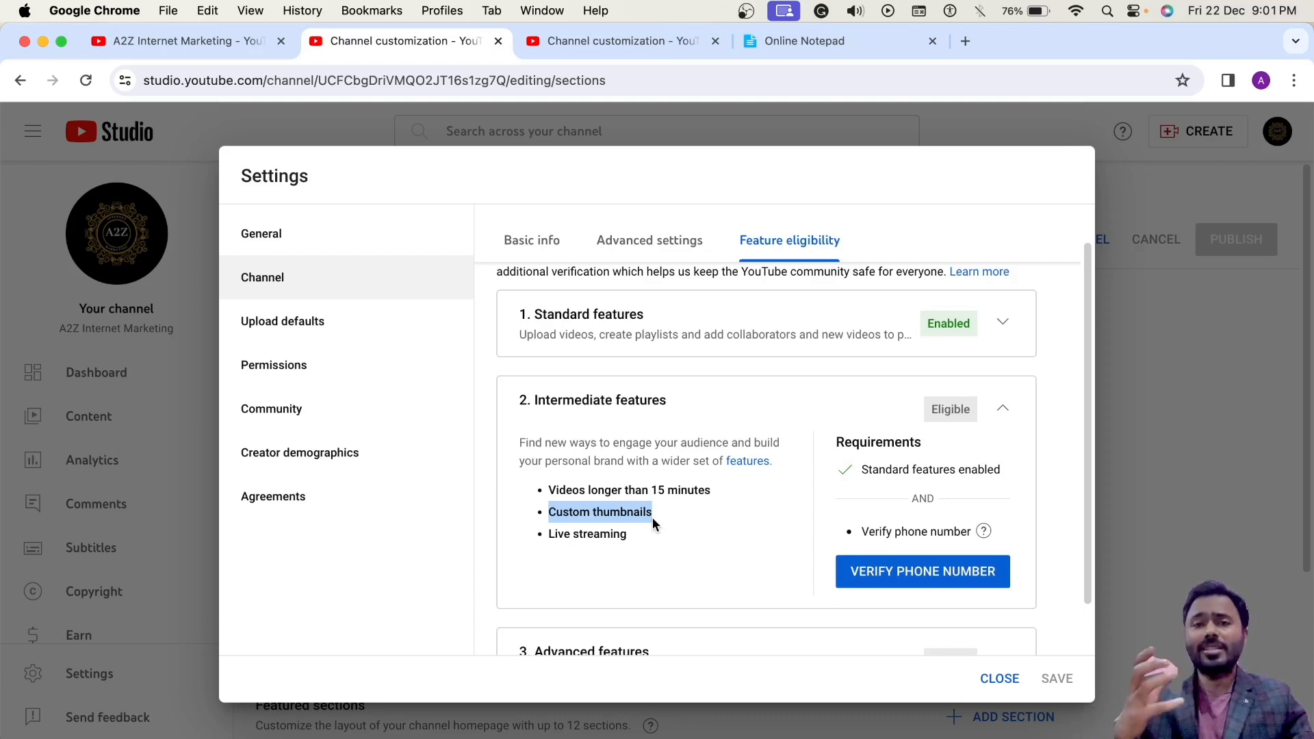
pyautogui.moveTo(549, 534); pyautogui.dragTo(602, 533)
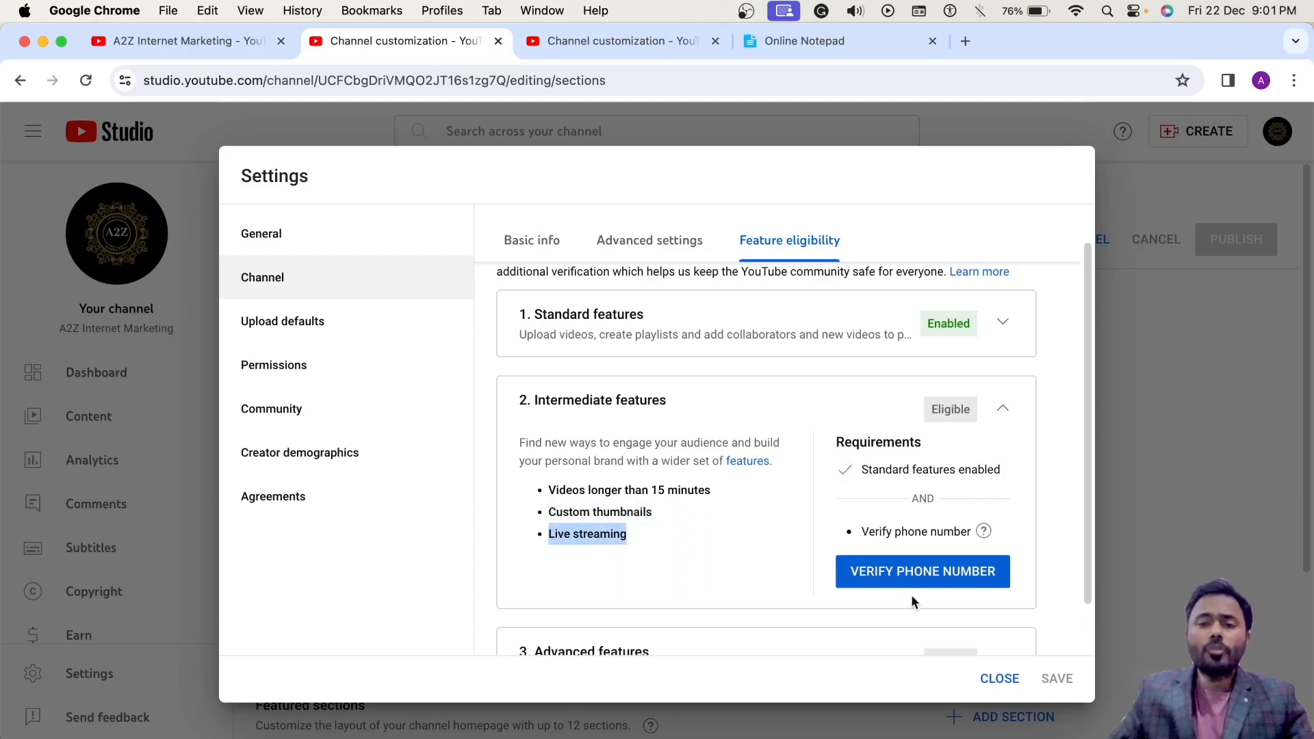
pyautogui.scroll(-2, 723, 470)
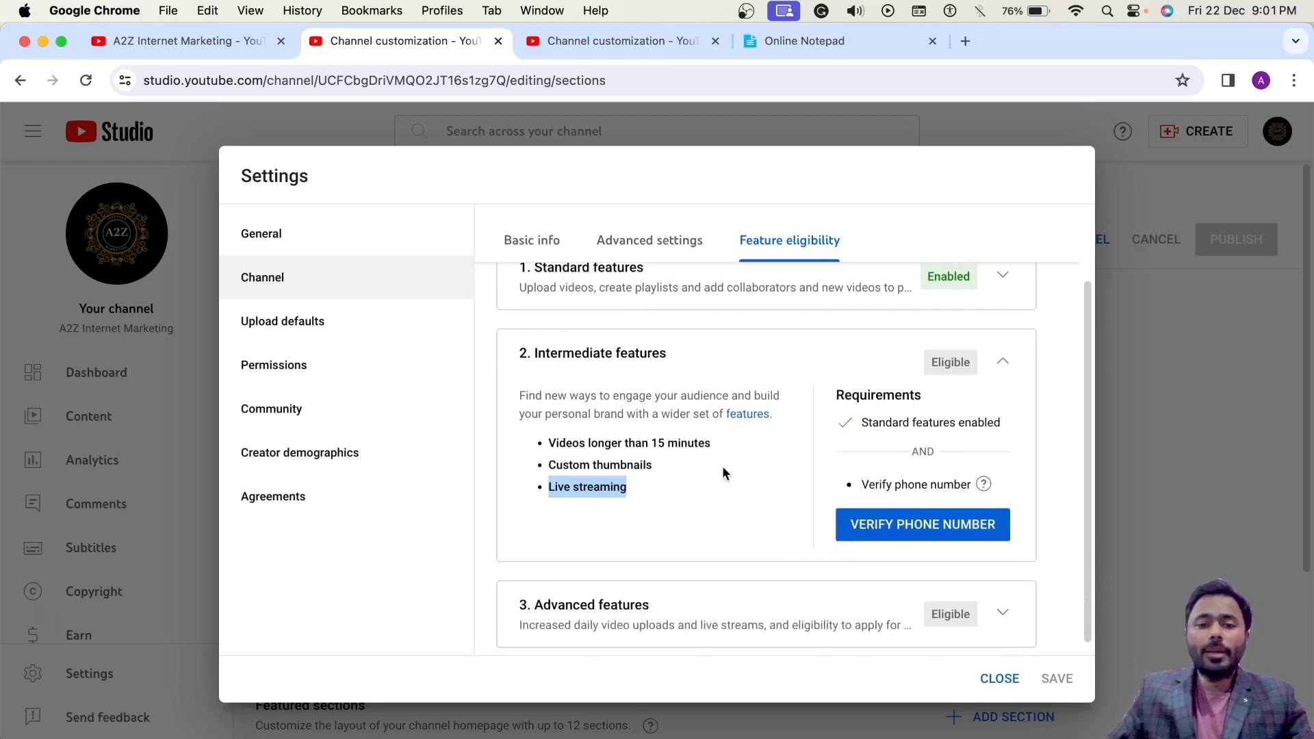
pyautogui.click(554, 430)
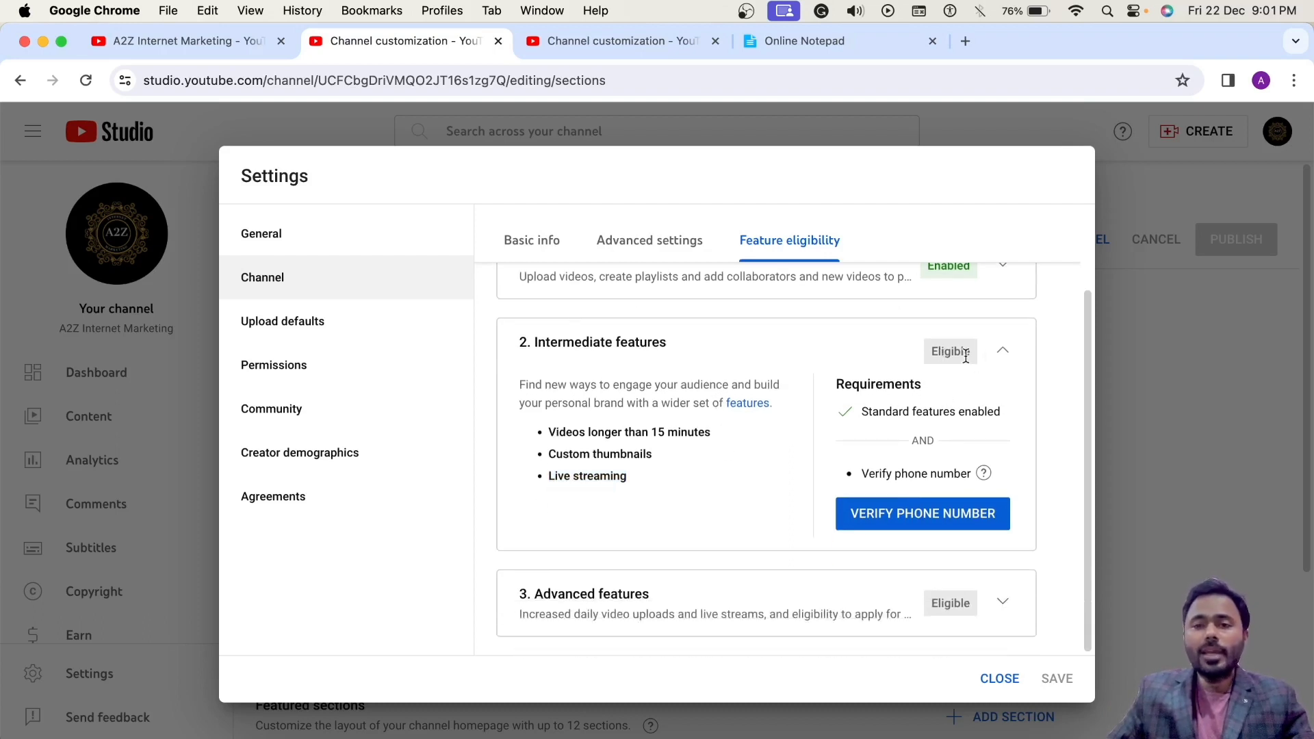
pyautogui.click(1002, 349)
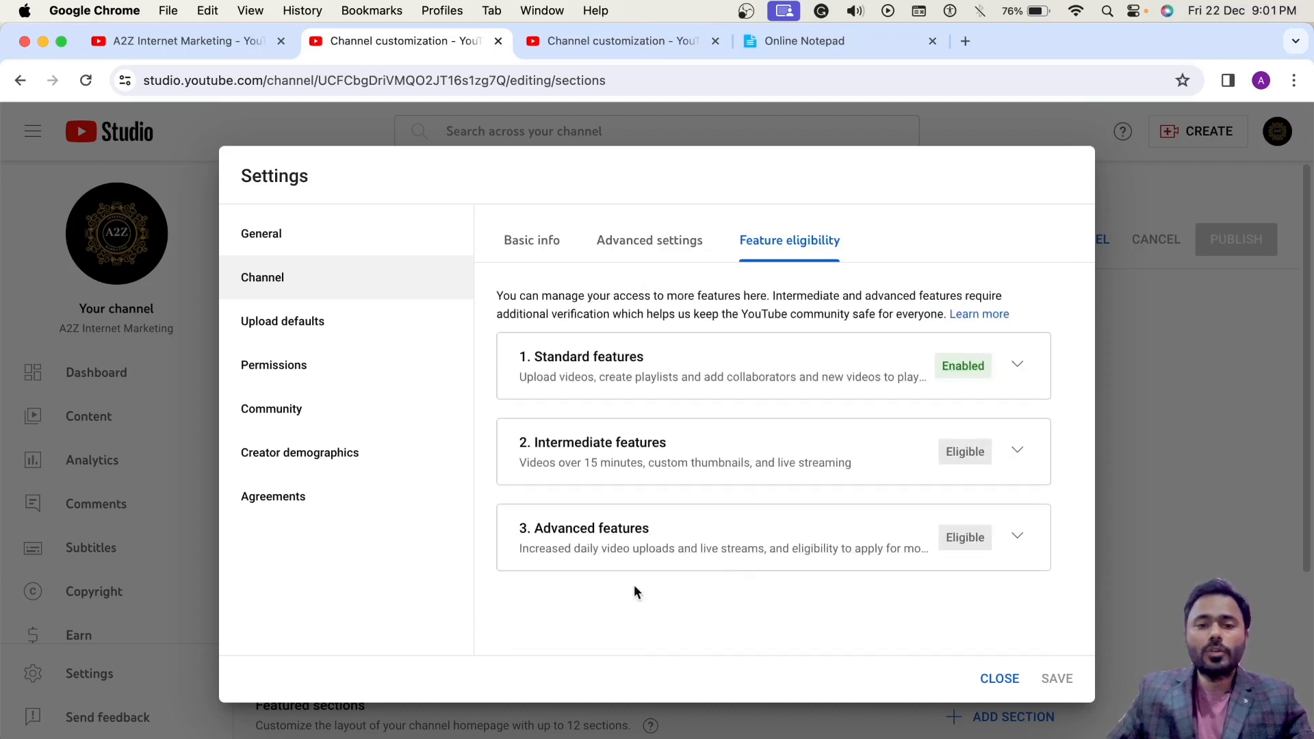
# Examine the Advanced features entry, reading its unlocked capabilities and its verification requirements.
pyautogui.moveTo(534, 528); pyautogui.dragTo(634, 529)
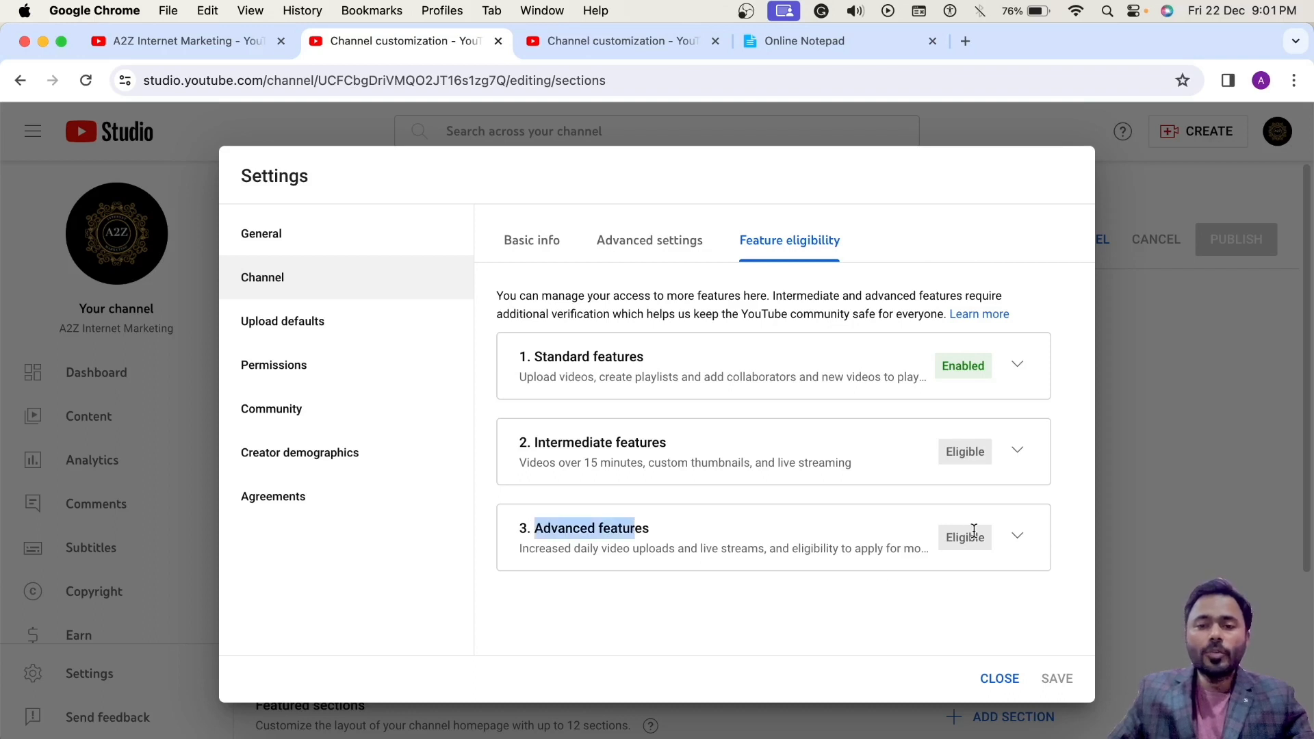
pyautogui.click(1018, 535)
pyautogui.scroll(-3, 793, 493)
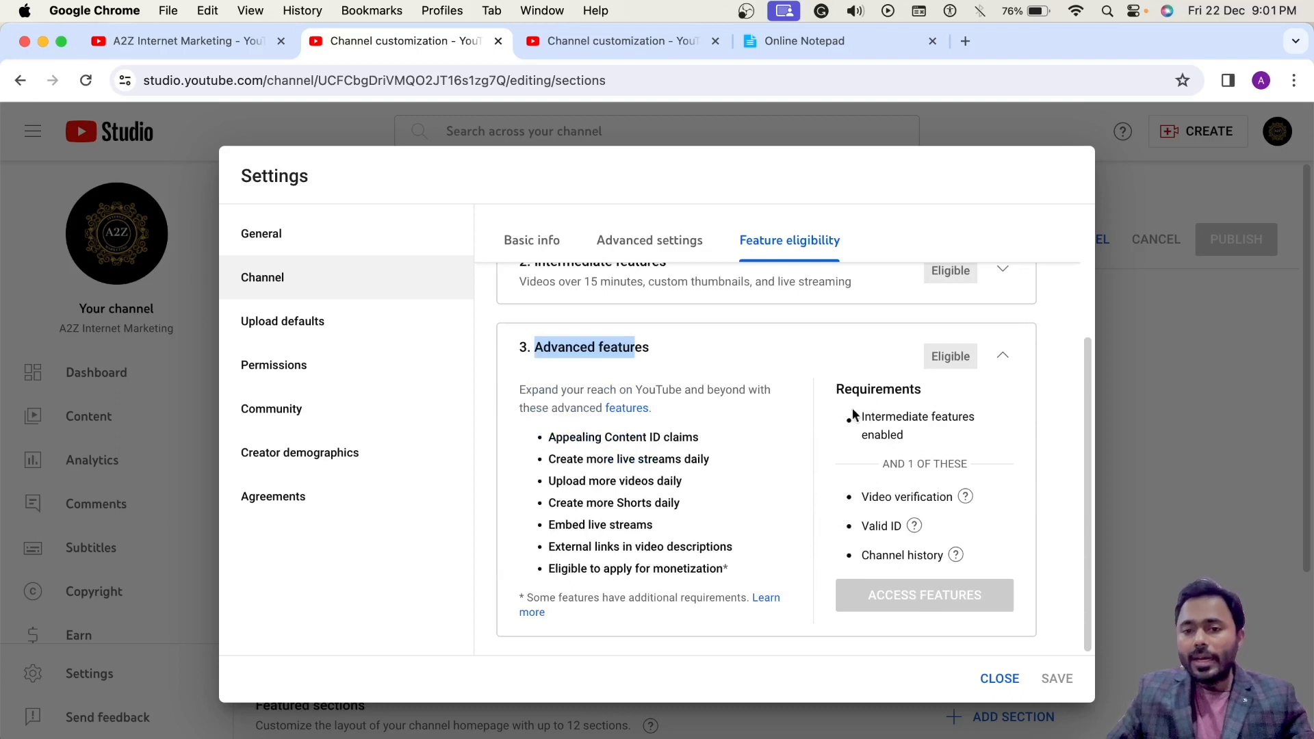
pyautogui.click(840, 387)
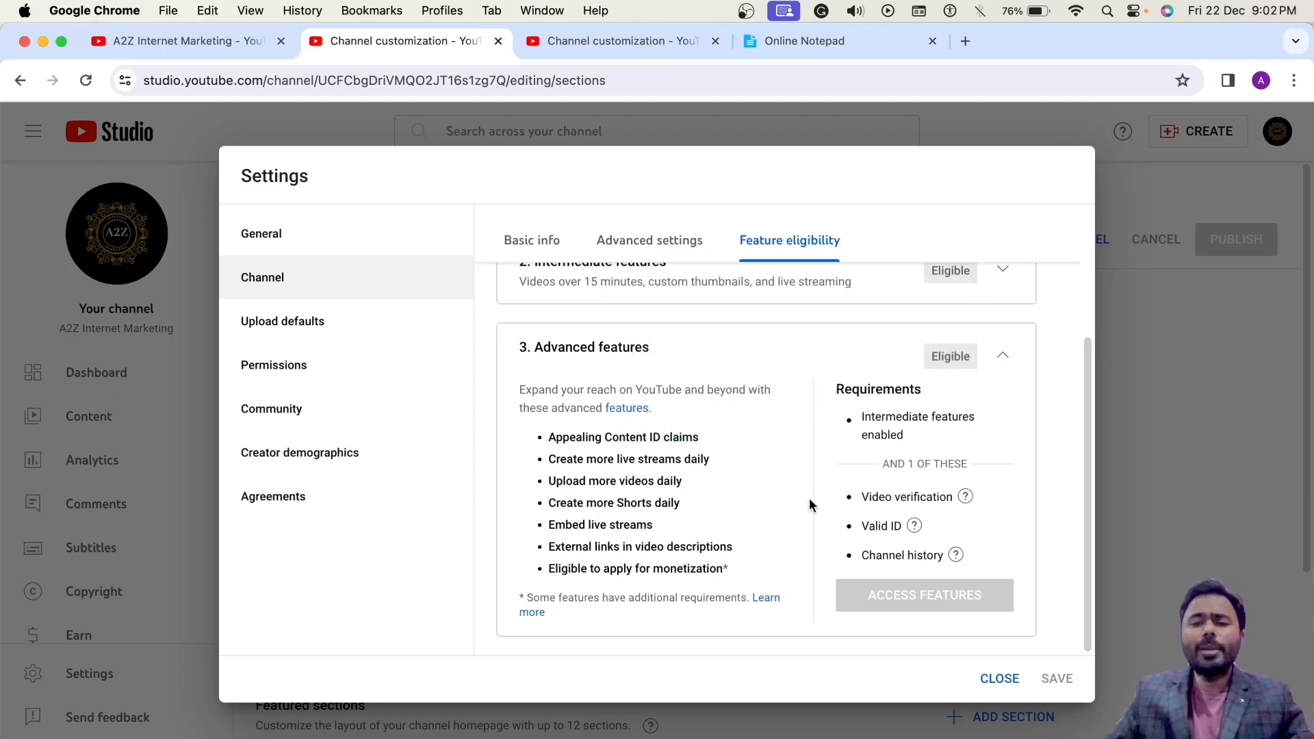
pyautogui.scroll(1, 901, 400)
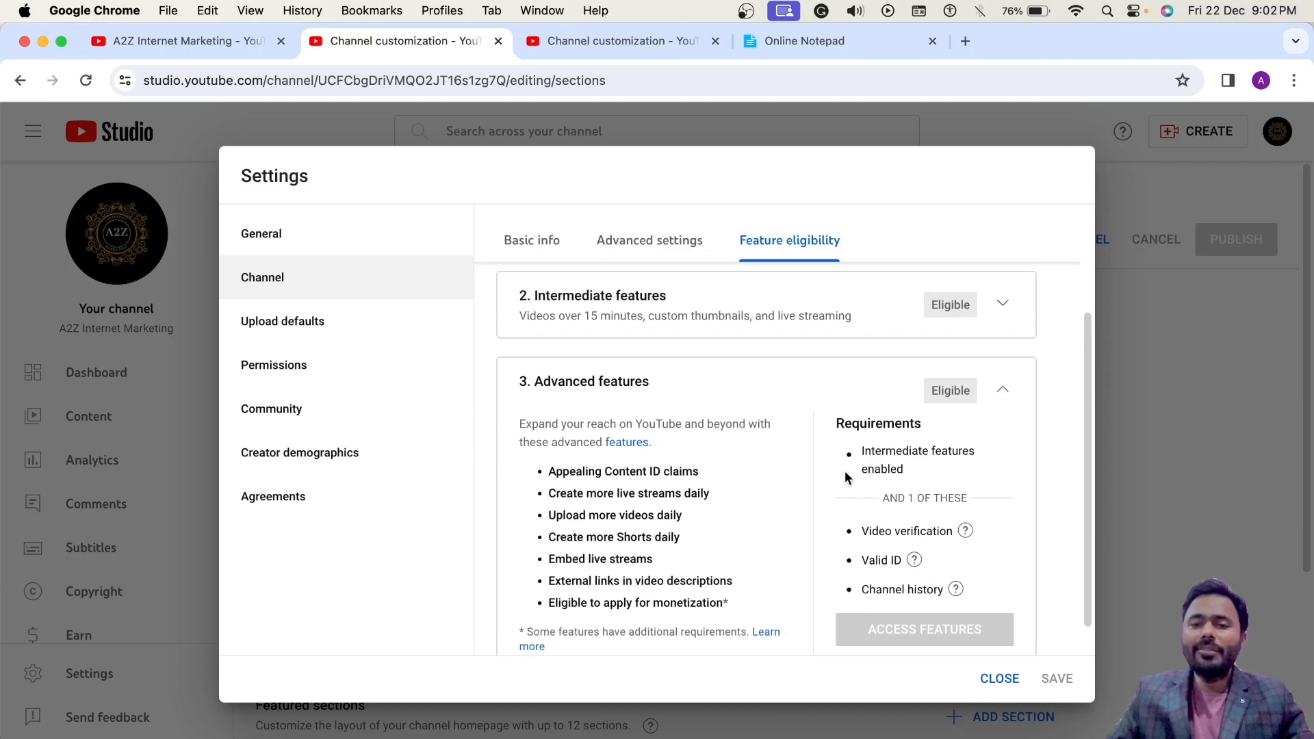
pyautogui.scroll(-1, 846, 477)
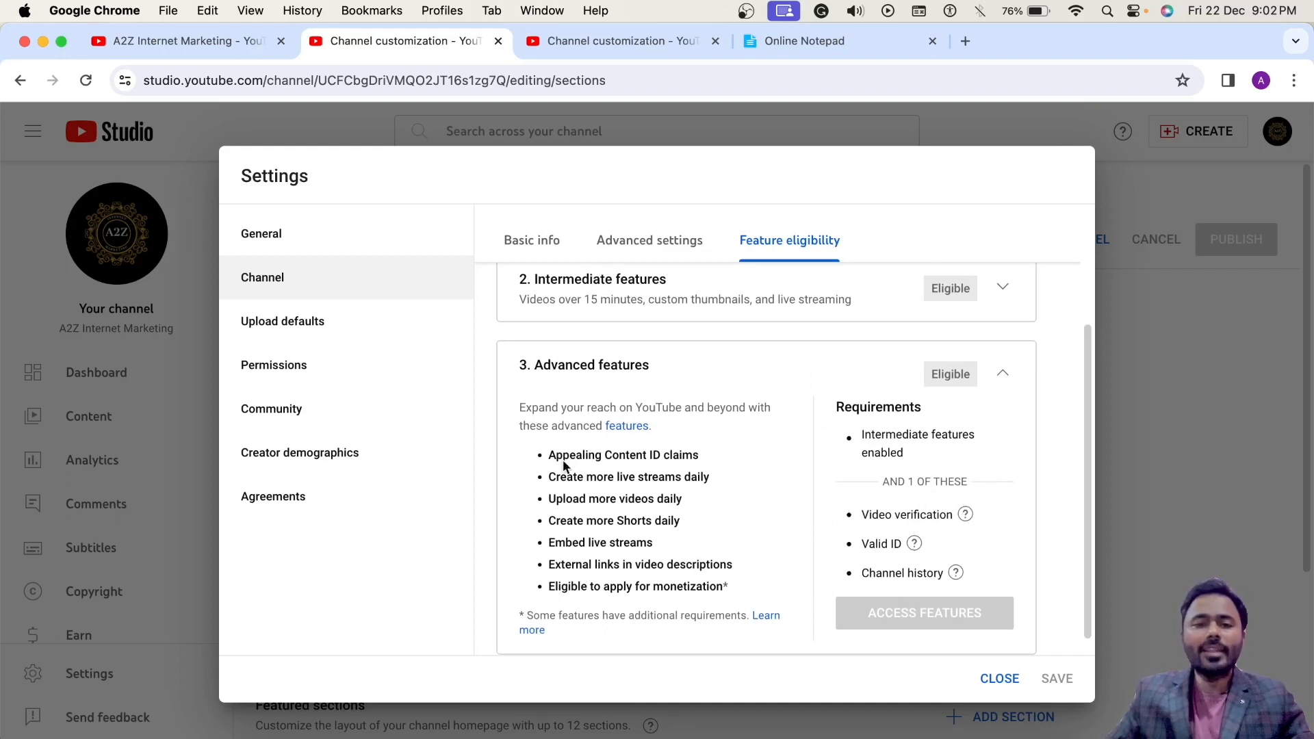
pyautogui.moveTo(555, 455); pyautogui.dragTo(723, 589)
pyautogui.click(761, 541)
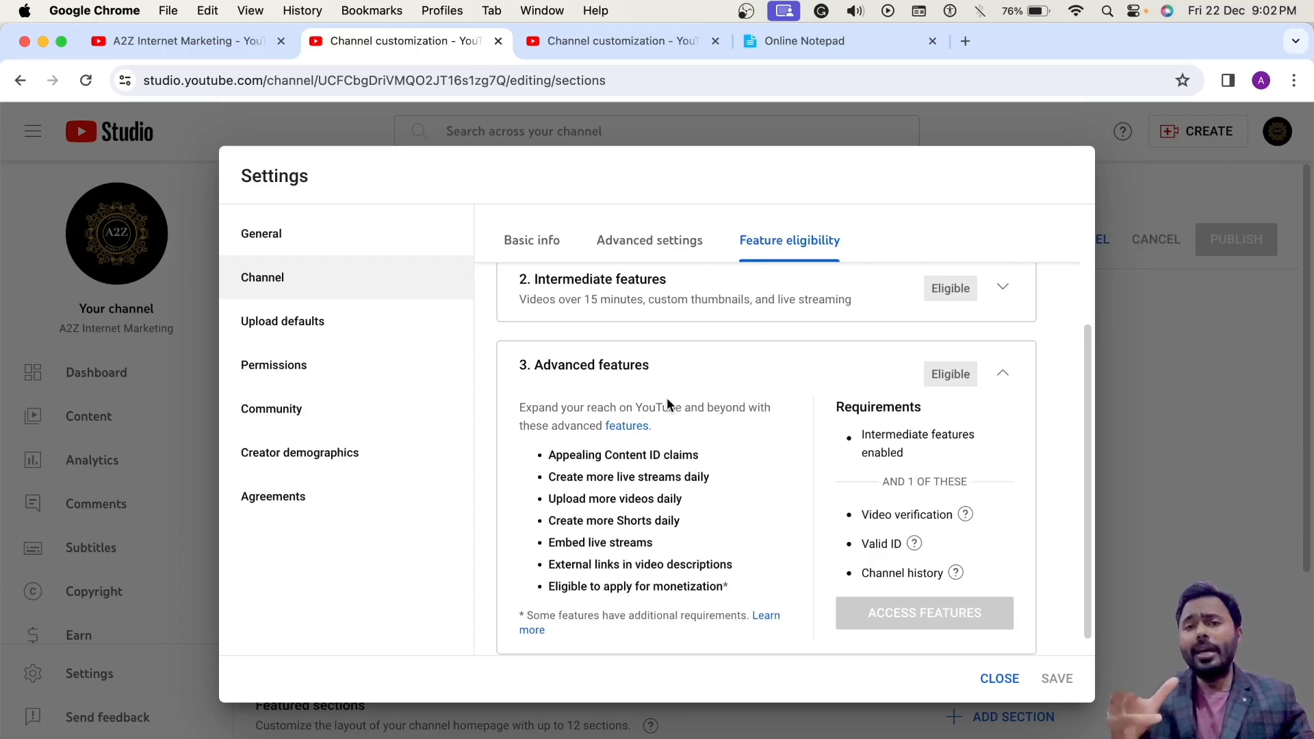
# Review the channel's advanced settings, focusing on the Audience question about content made for kids.
pyautogui.click(646, 245)
pyautogui.scroll(-3, 658, 425)
pyautogui.scroll(5, 659, 429)
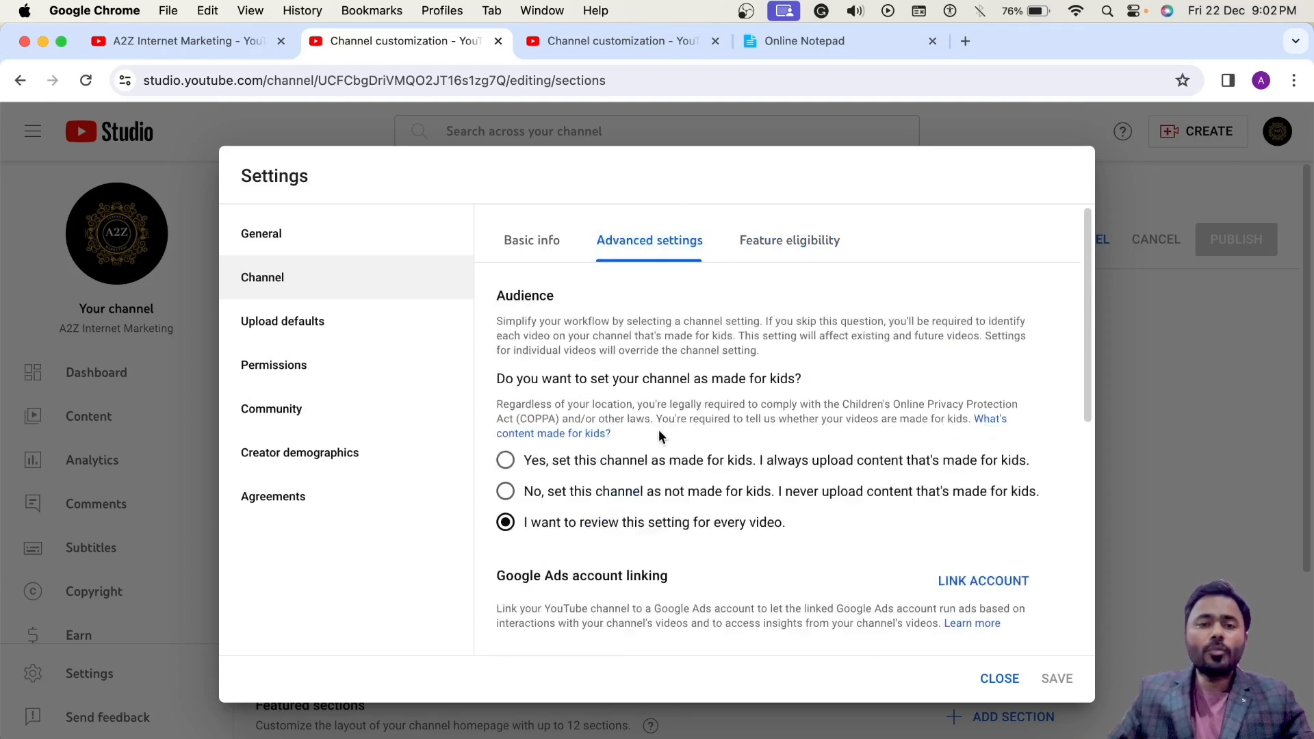
pyautogui.moveTo(496, 296); pyautogui.dragTo(571, 298)
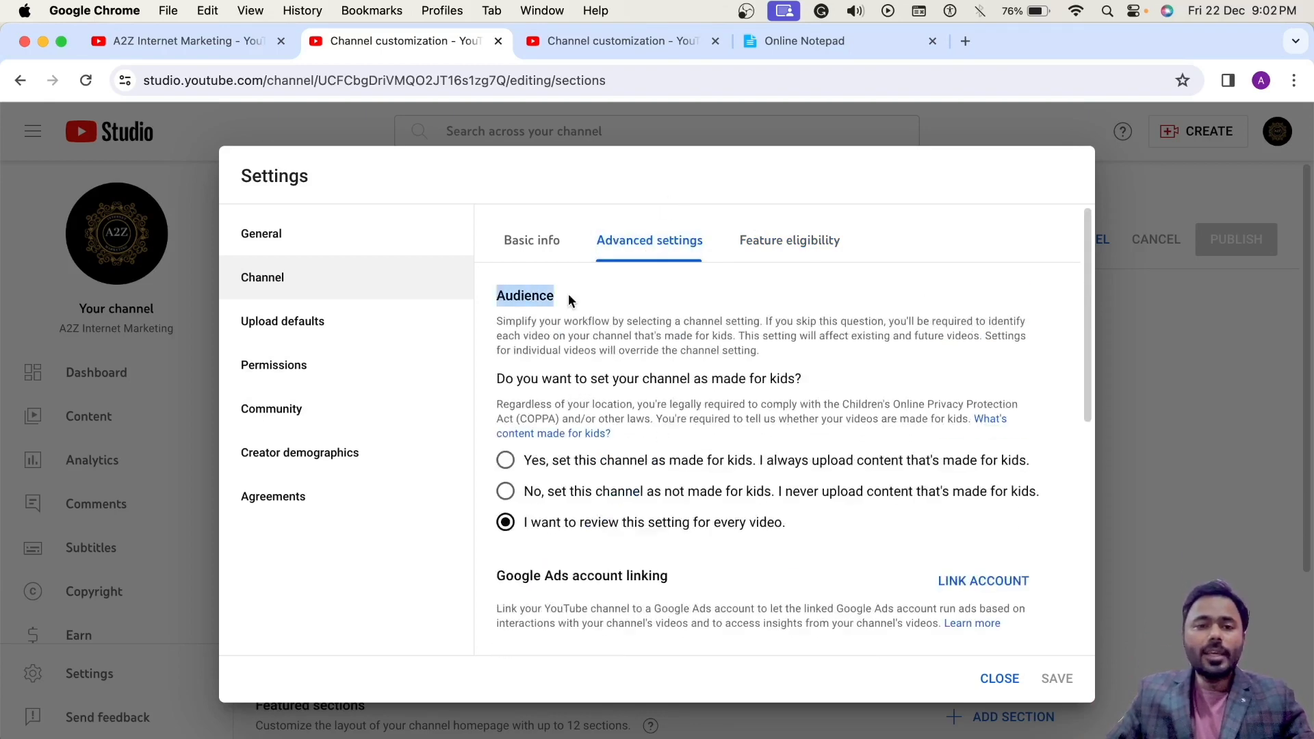
pyautogui.moveTo(495, 379); pyautogui.dragTo(772, 386)
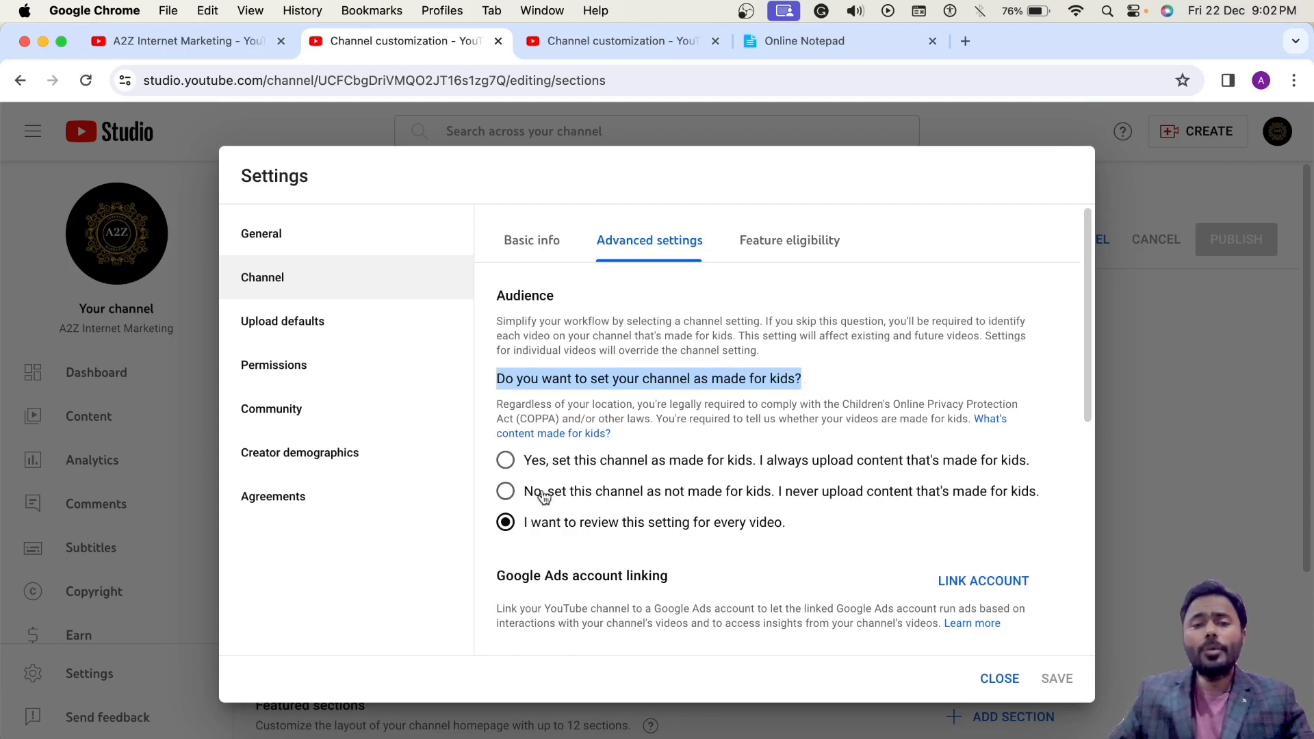
# Try setting the channel as made for kids, review the listed channel changes, and return to reviewing the setting for every video.
pyautogui.click(506, 461)
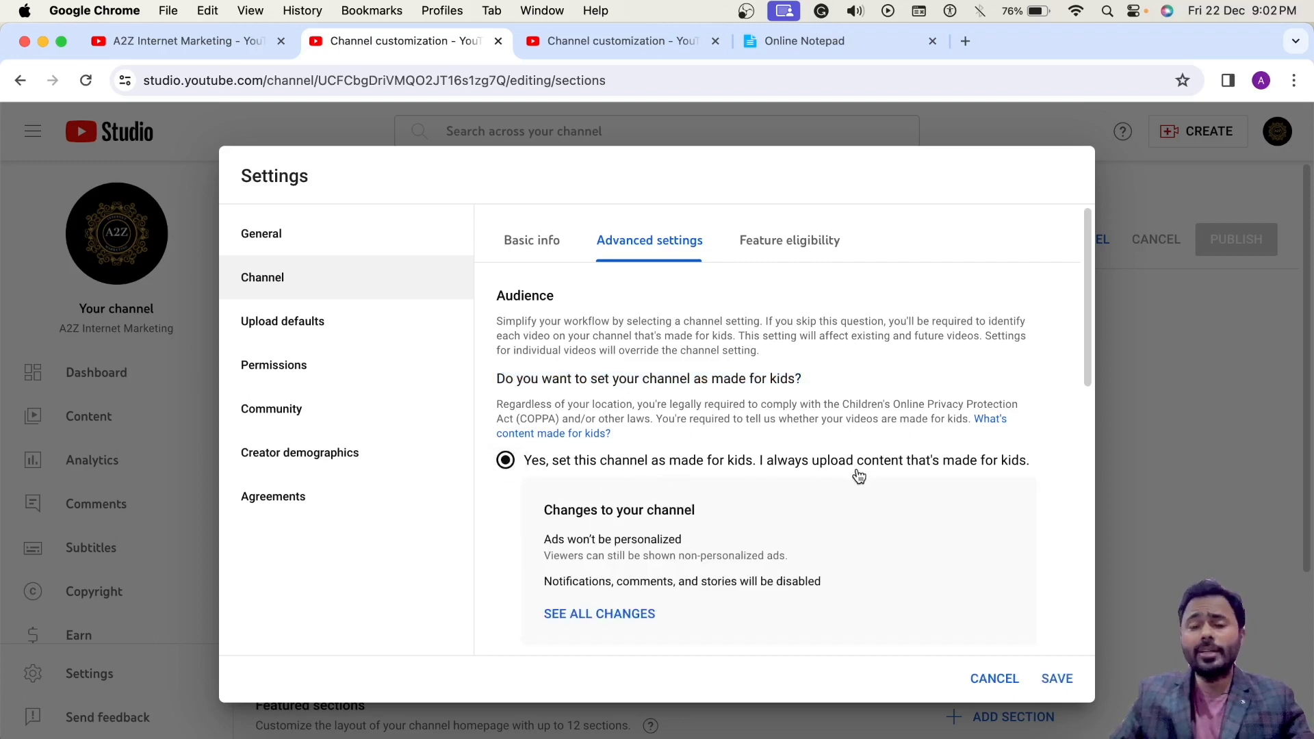
pyautogui.scroll(-1, 861, 477)
pyautogui.scroll(-1, 863, 479)
pyautogui.scroll(-4, 821, 500)
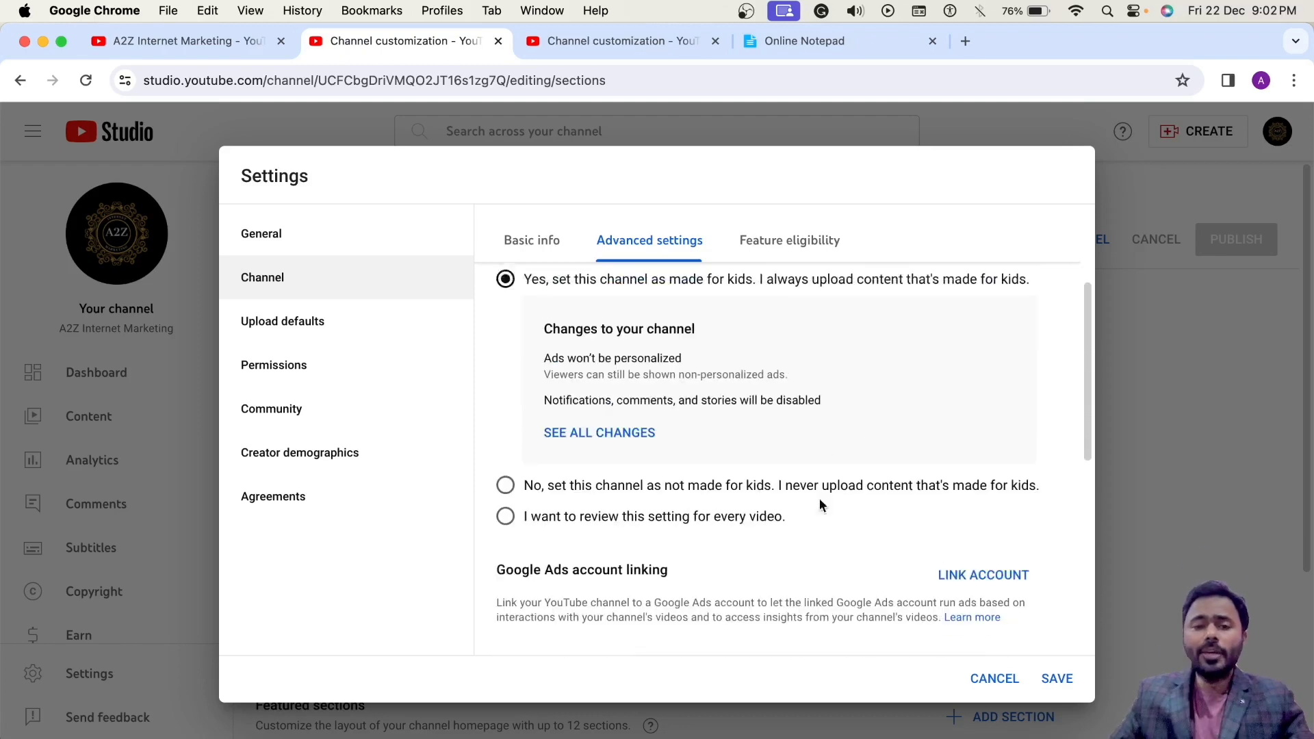
pyautogui.click(577, 506)
pyautogui.scroll(2, 548, 525)
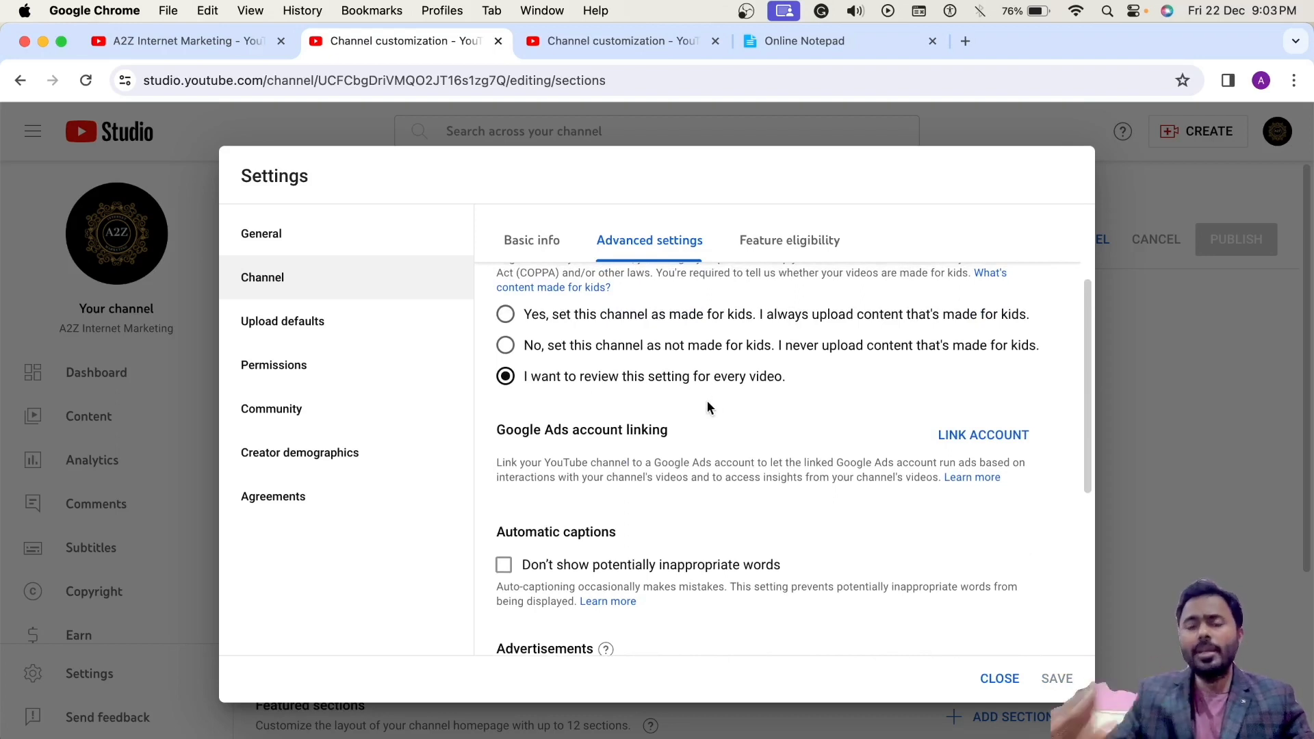
# Set the channel as not made for kids and look at the Google Ads account linking section.
pyautogui.scroll(1, 709, 417)
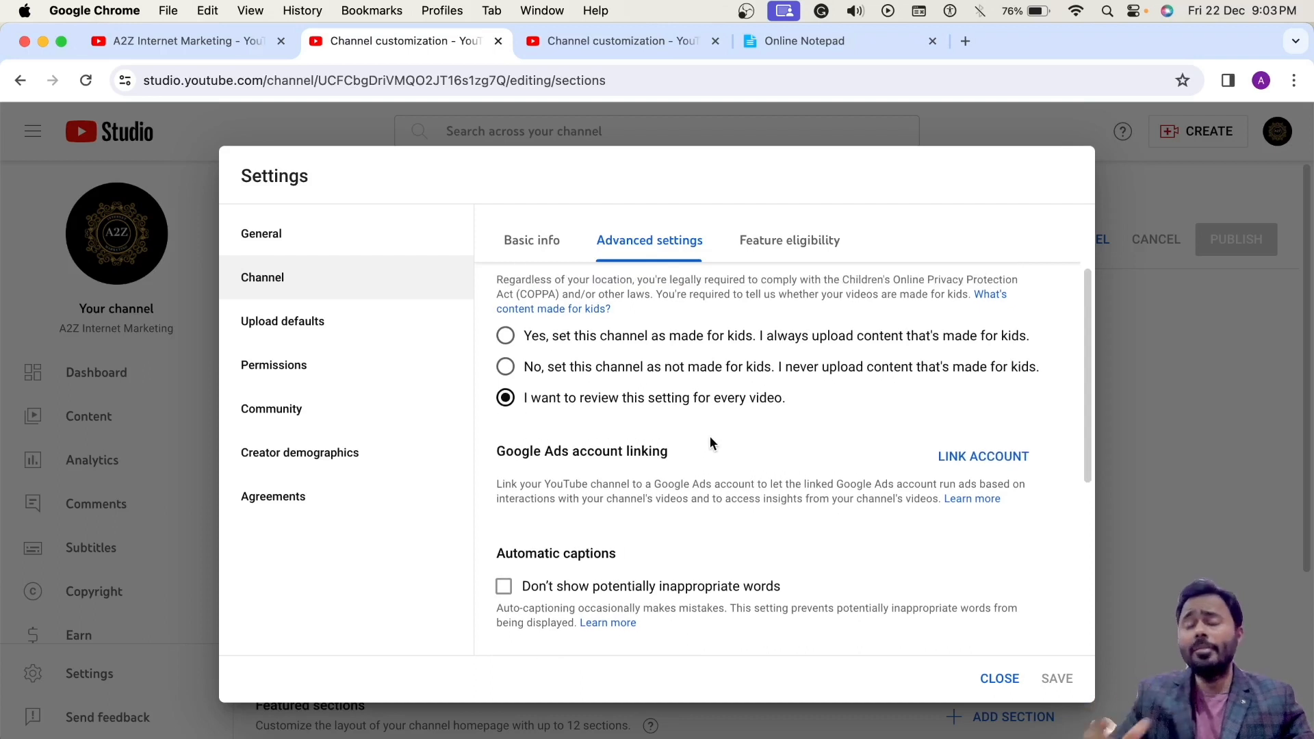
pyautogui.scroll(1, 711, 445)
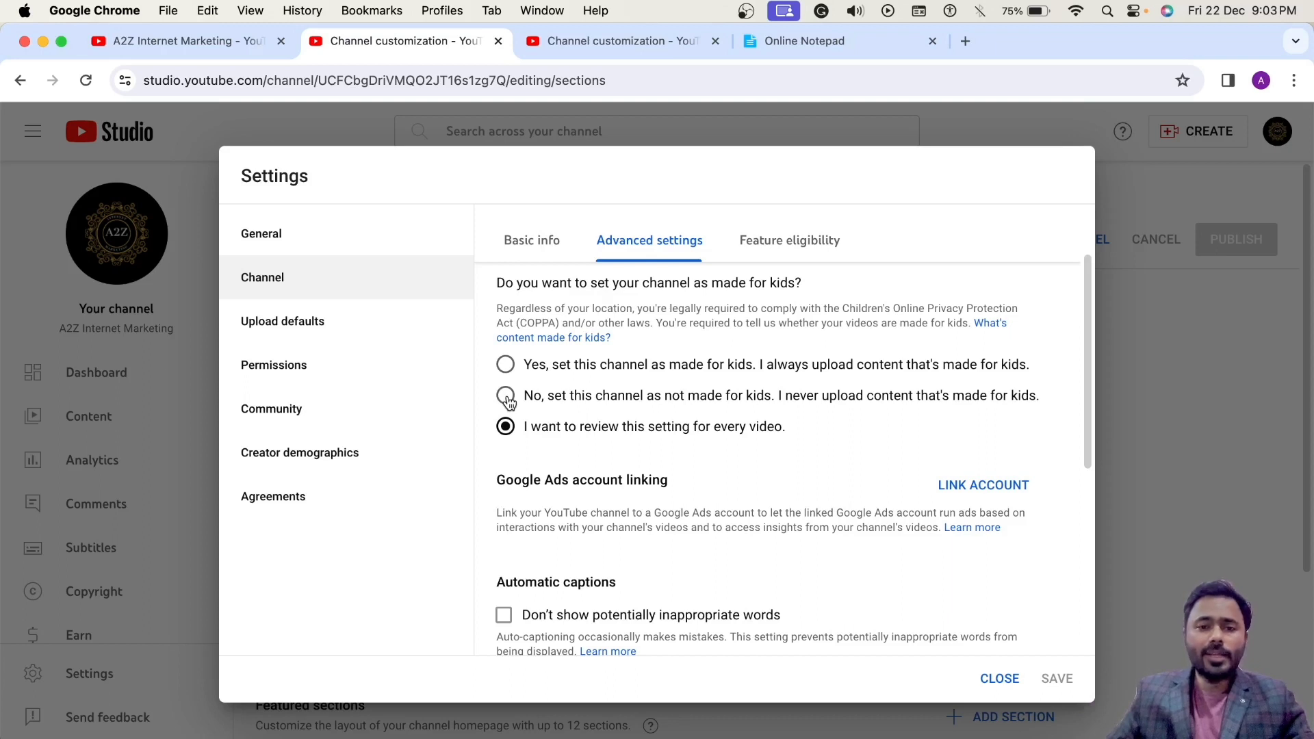
pyautogui.click(507, 397)
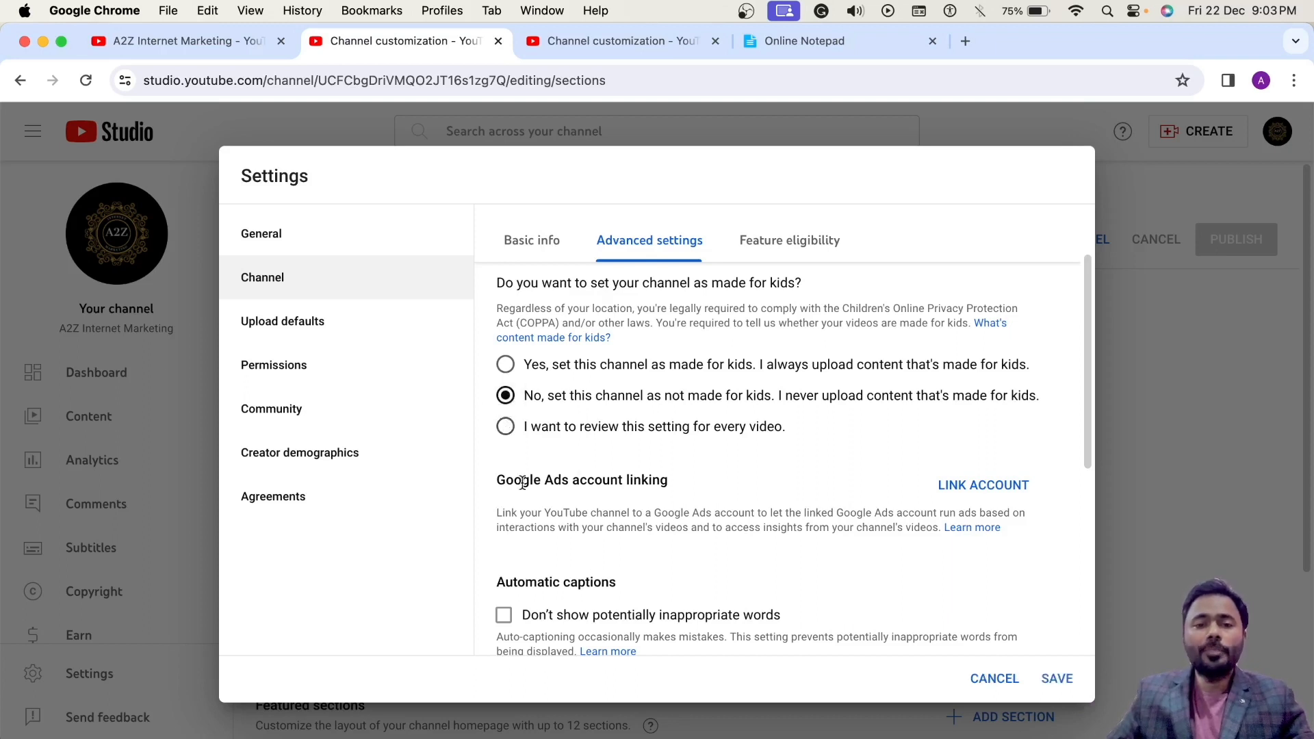
pyautogui.moveTo(497, 476); pyautogui.dragTo(696, 487)
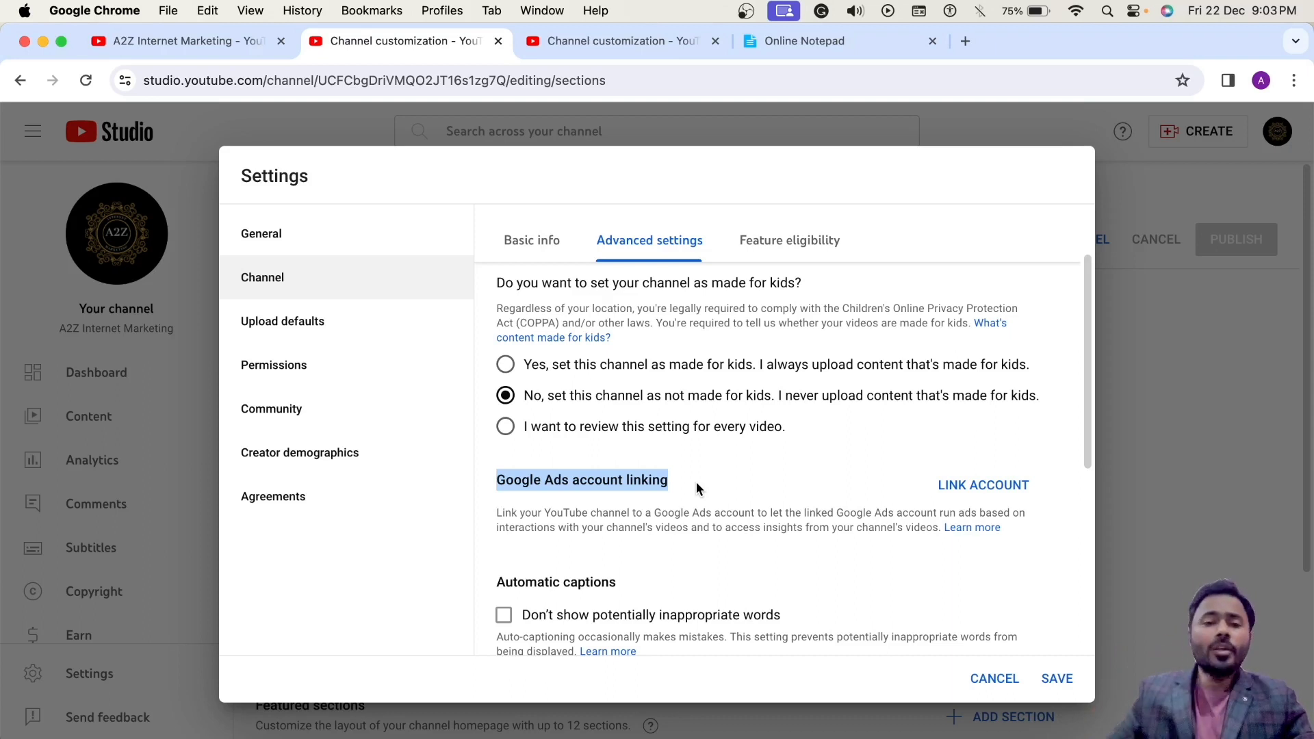
# Look over the Google Ads account linking section and set automatic captions to not show potentially inappropriate words.
pyautogui.click(567, 485)
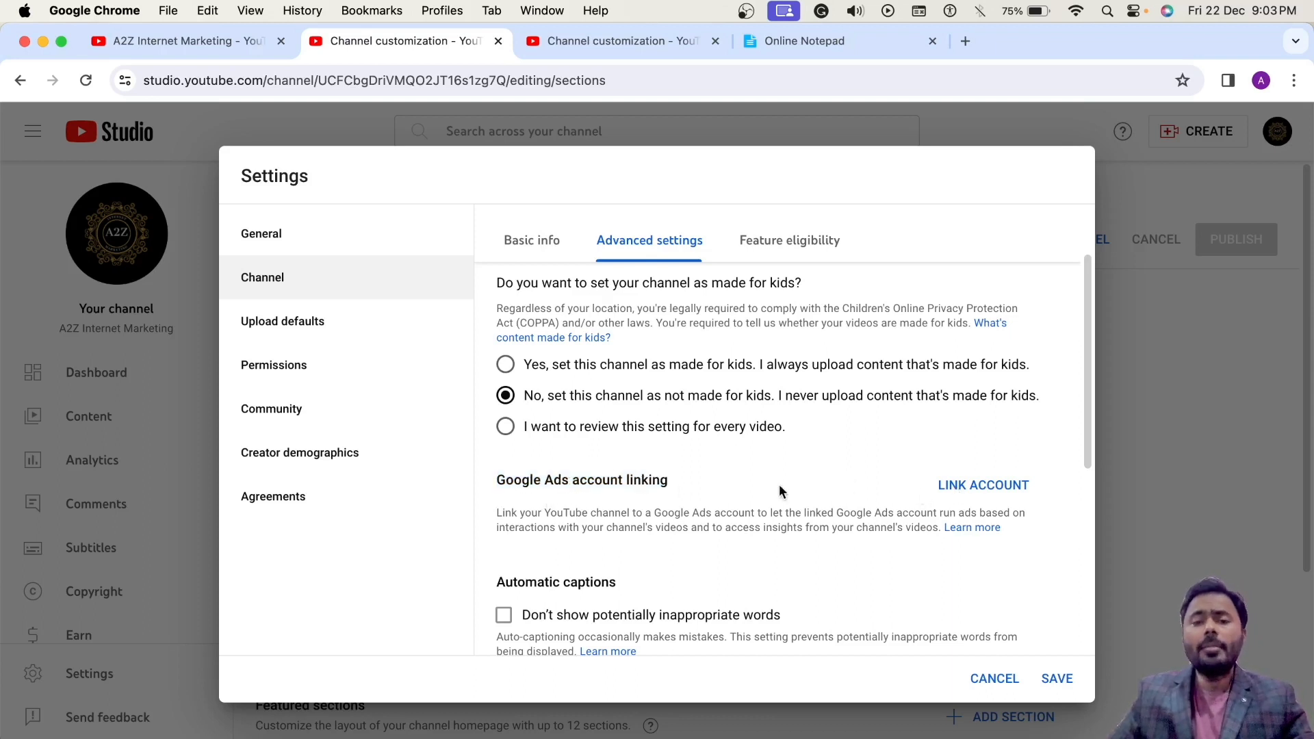
pyautogui.moveTo(496, 477); pyautogui.dragTo(683, 483)
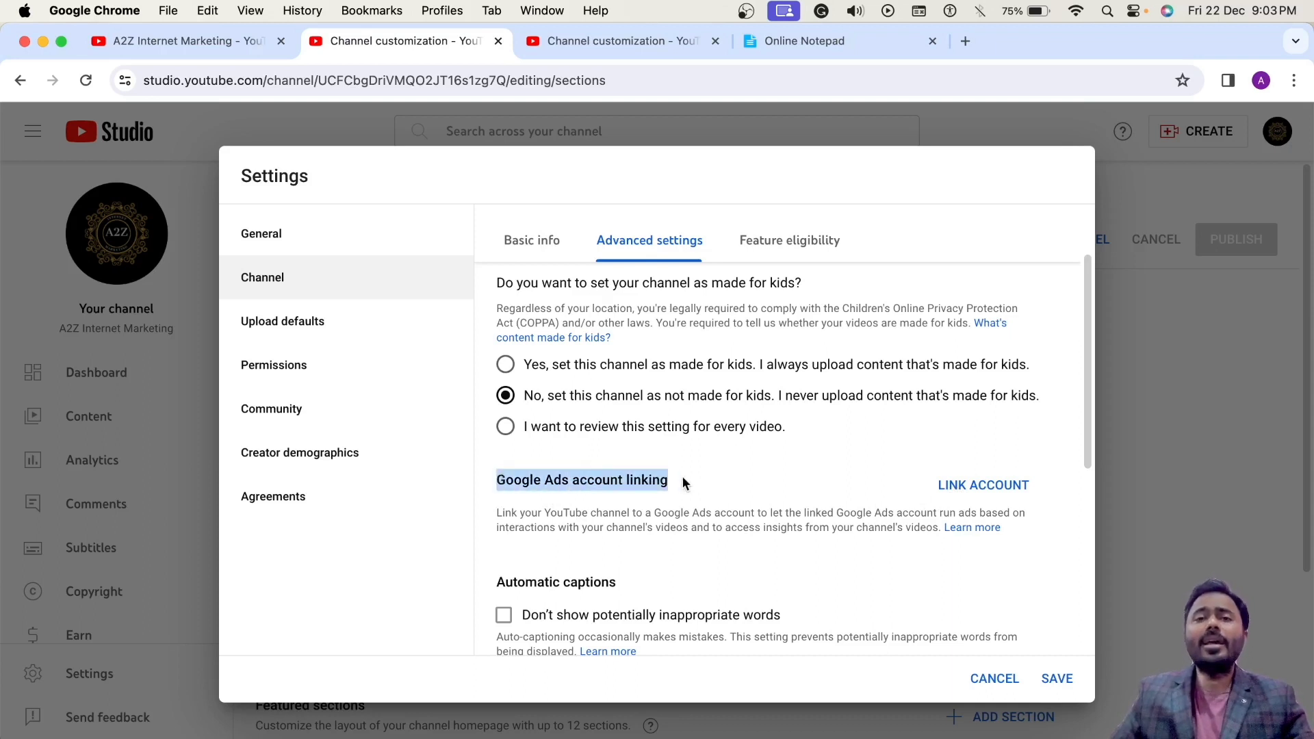
pyautogui.scroll(-3, 683, 483)
pyautogui.moveTo(509, 482); pyautogui.dragTo(648, 481)
pyautogui.scroll(-3, 651, 476)
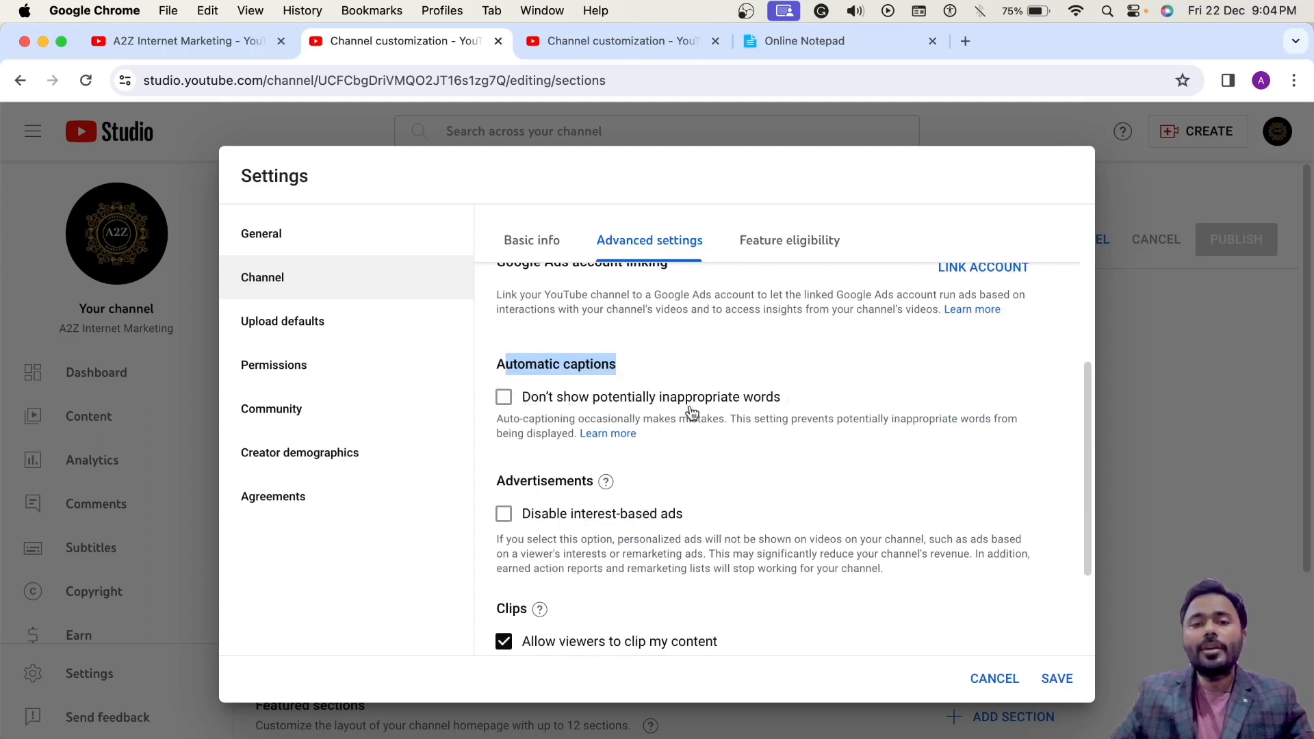
pyautogui.click(510, 397)
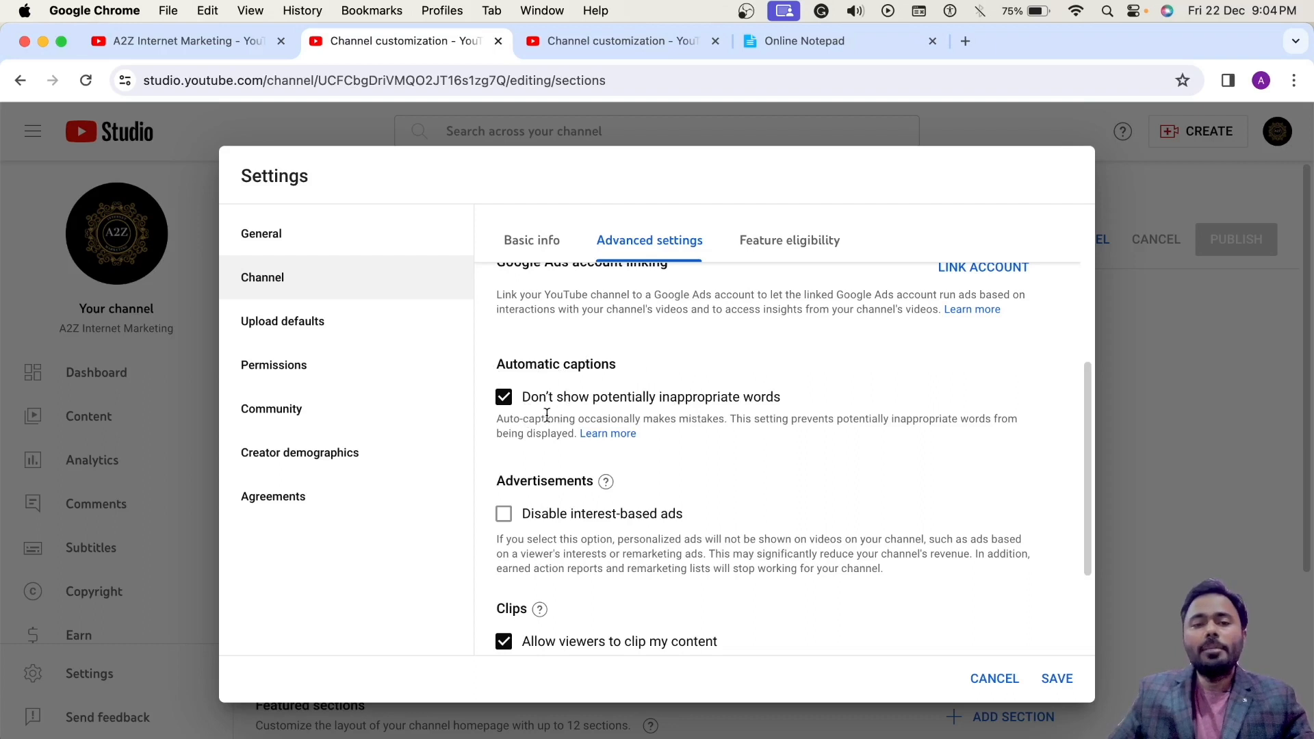
# Review the Advertisements, Clips and Other settings sections, trying the Disable interest-based ads option and clearing it again.
pyautogui.scroll(-1, 671, 472)
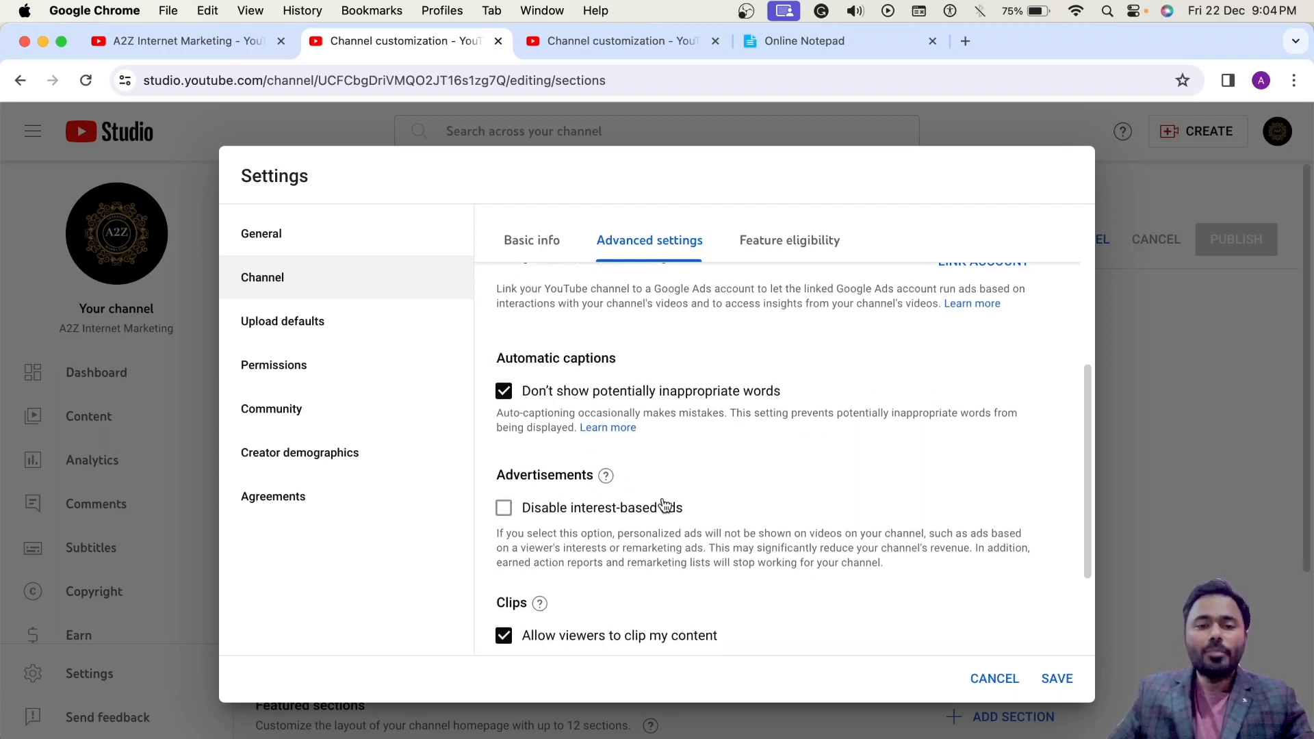
pyautogui.scroll(-2, 672, 462)
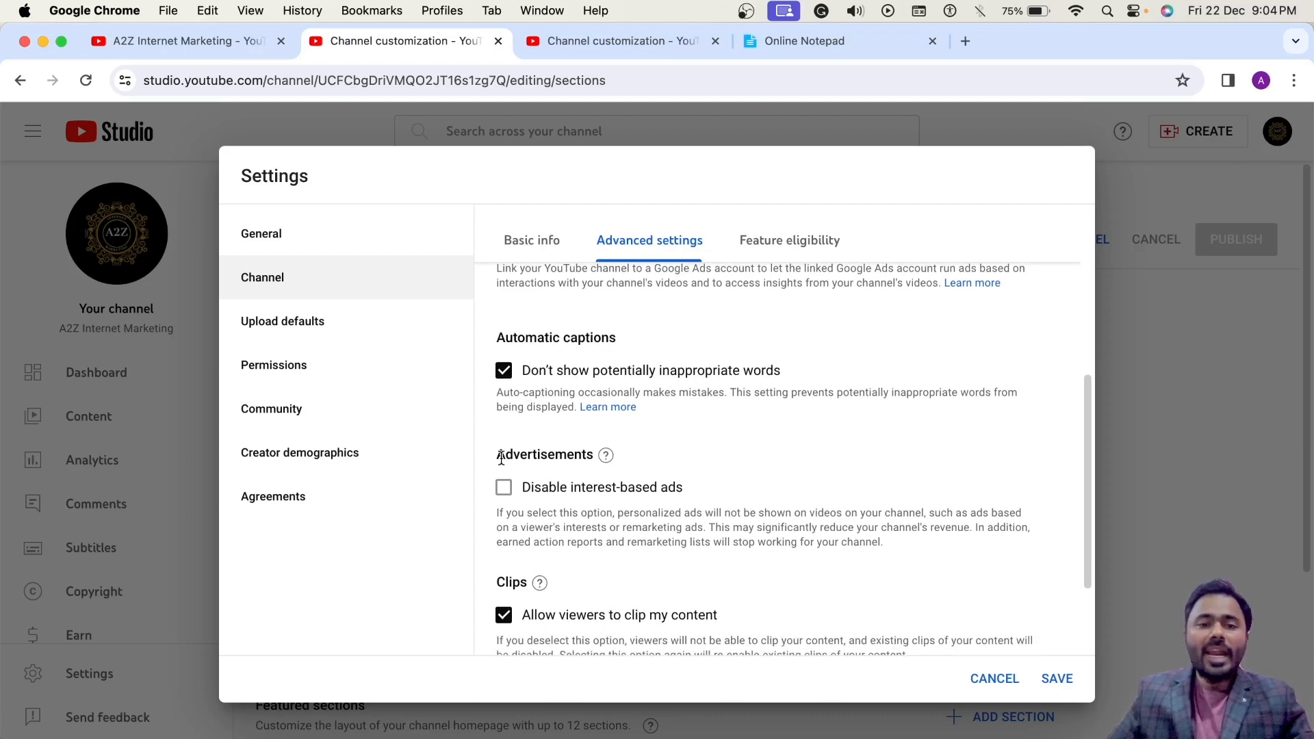
pyautogui.moveTo(495, 454); pyautogui.dragTo(607, 457)
pyautogui.click(606, 455)
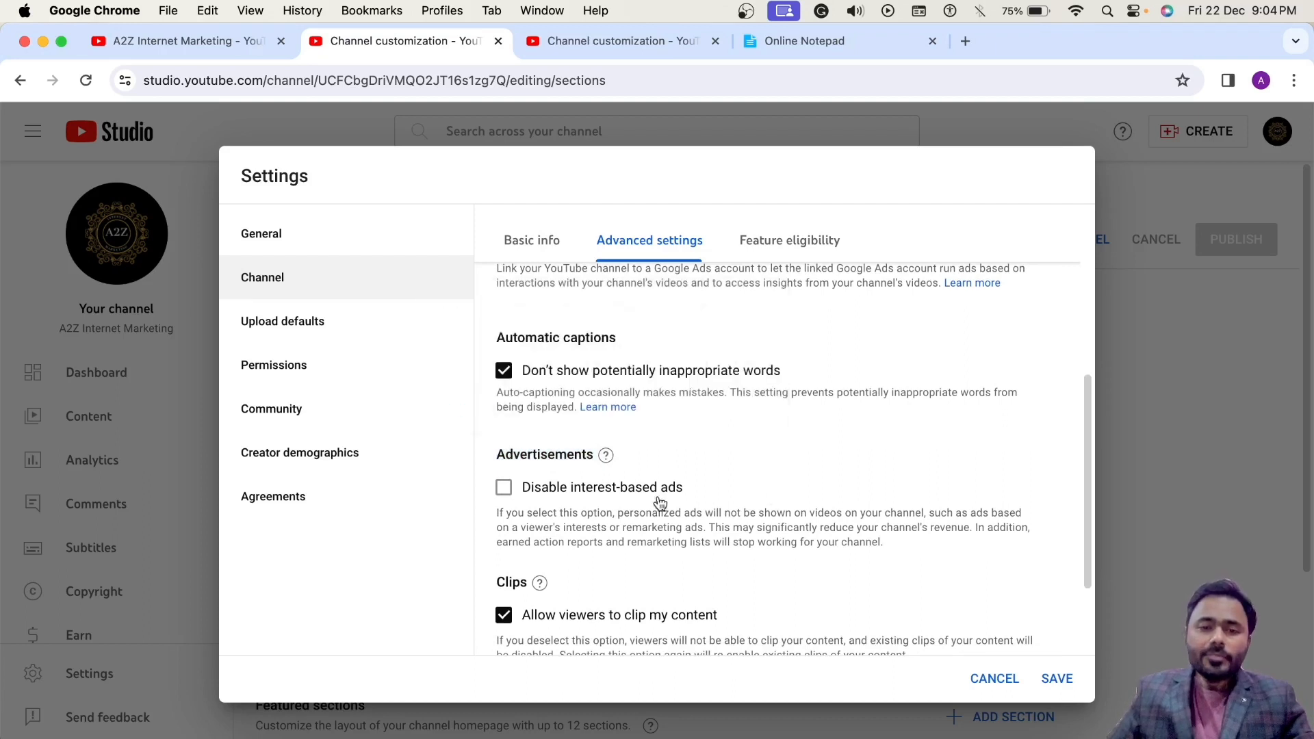
pyautogui.scroll(-2, 641, 516)
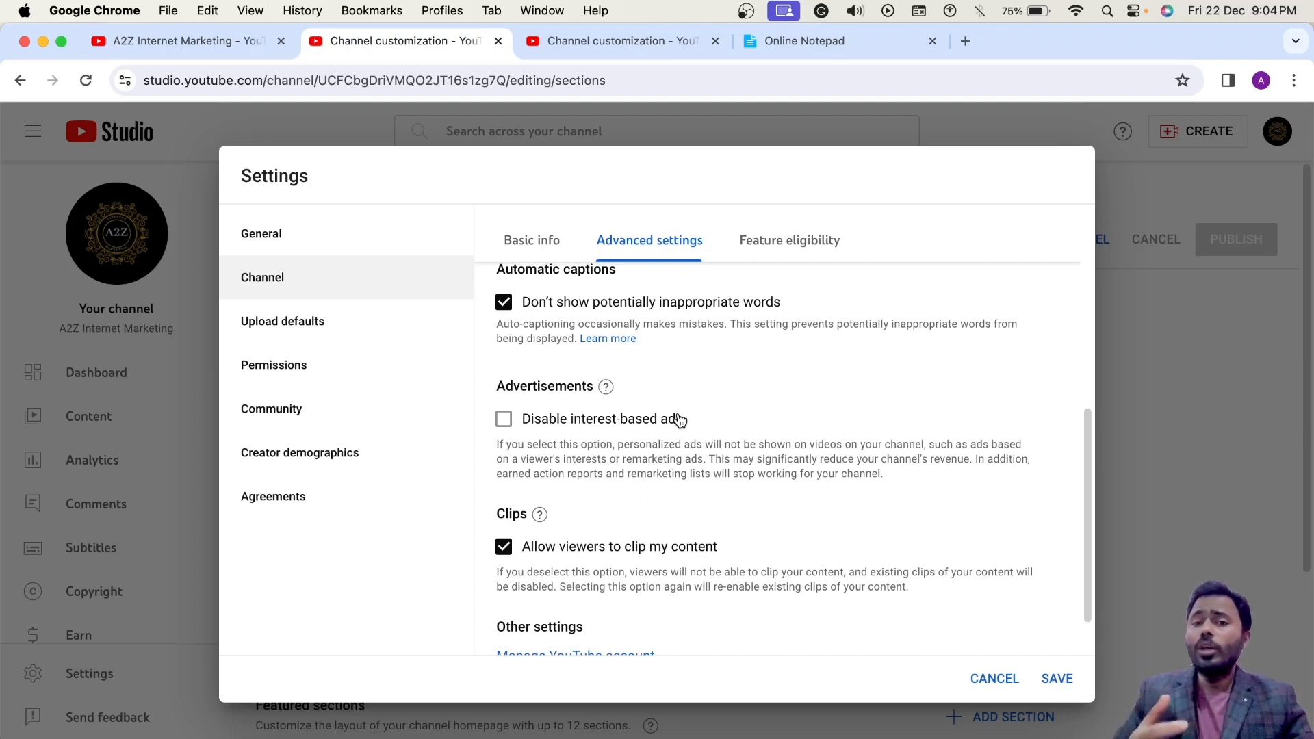
pyautogui.click(515, 426)
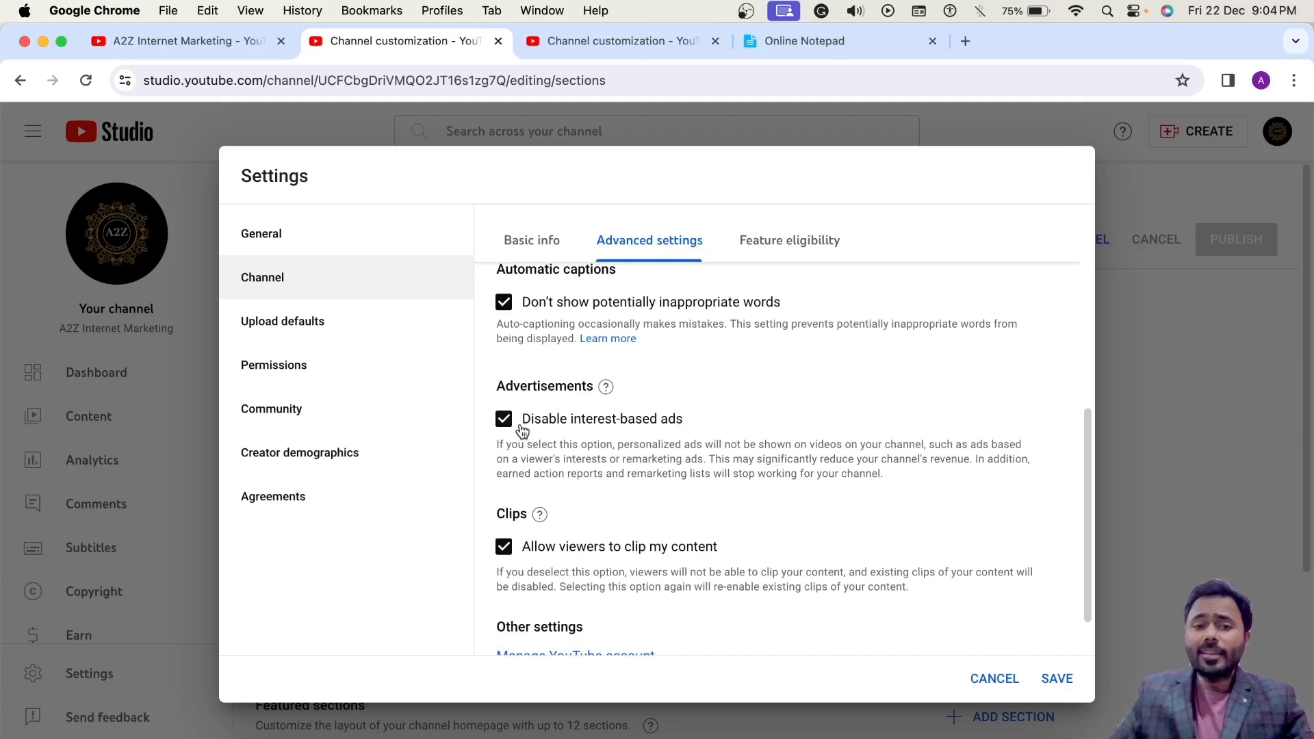
pyautogui.click(641, 423)
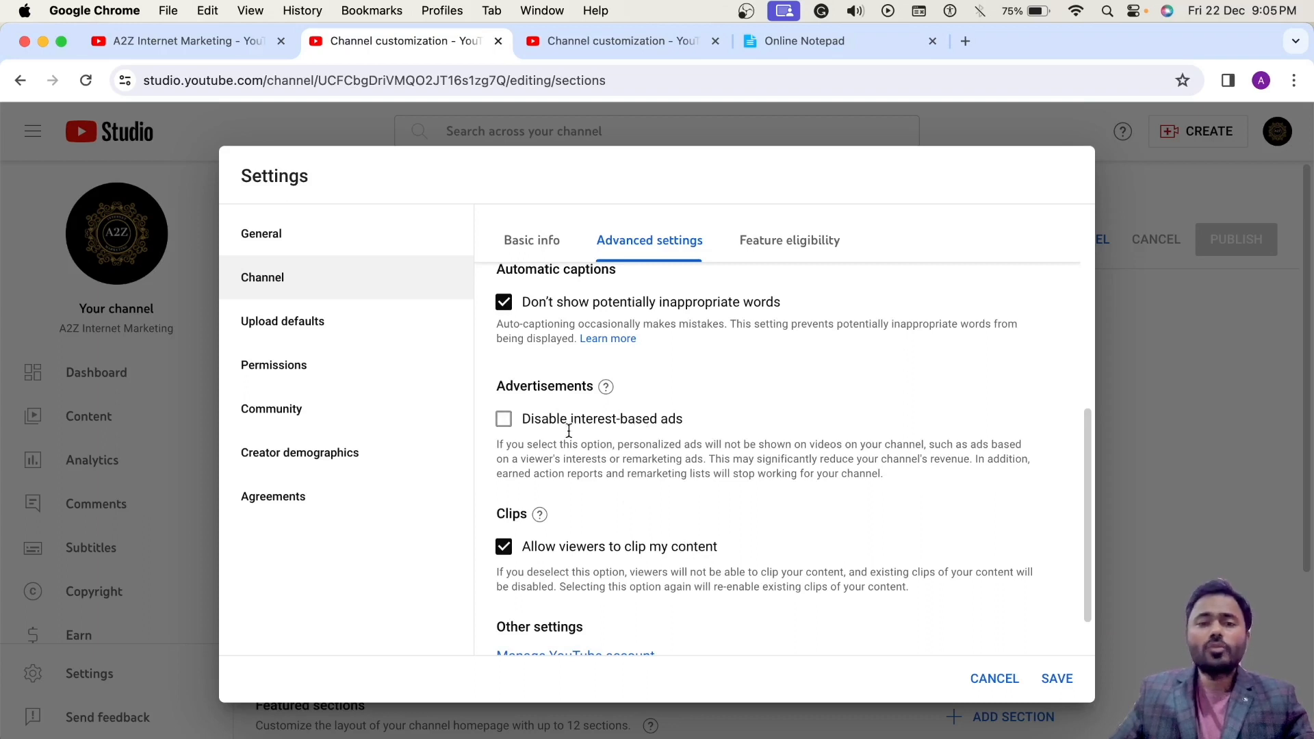
pyautogui.scroll(-1, 633, 460)
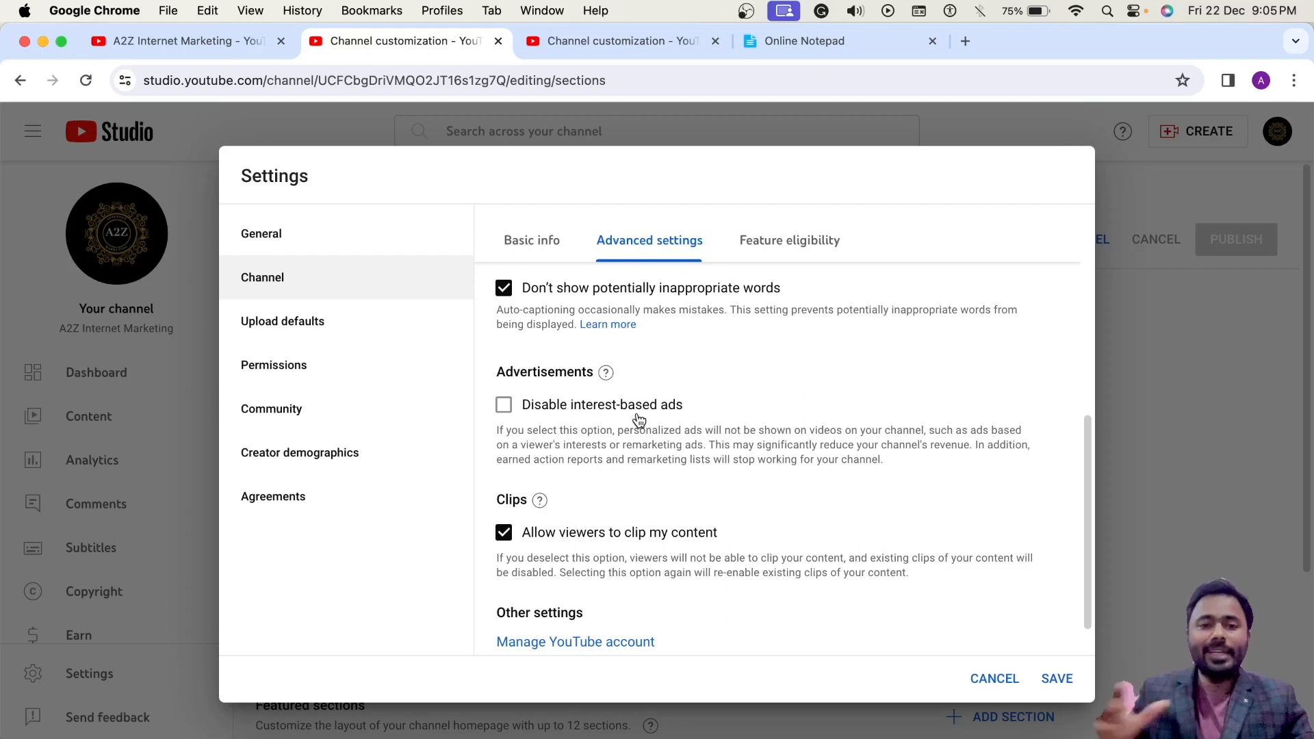
pyautogui.scroll(-1, 700, 455)
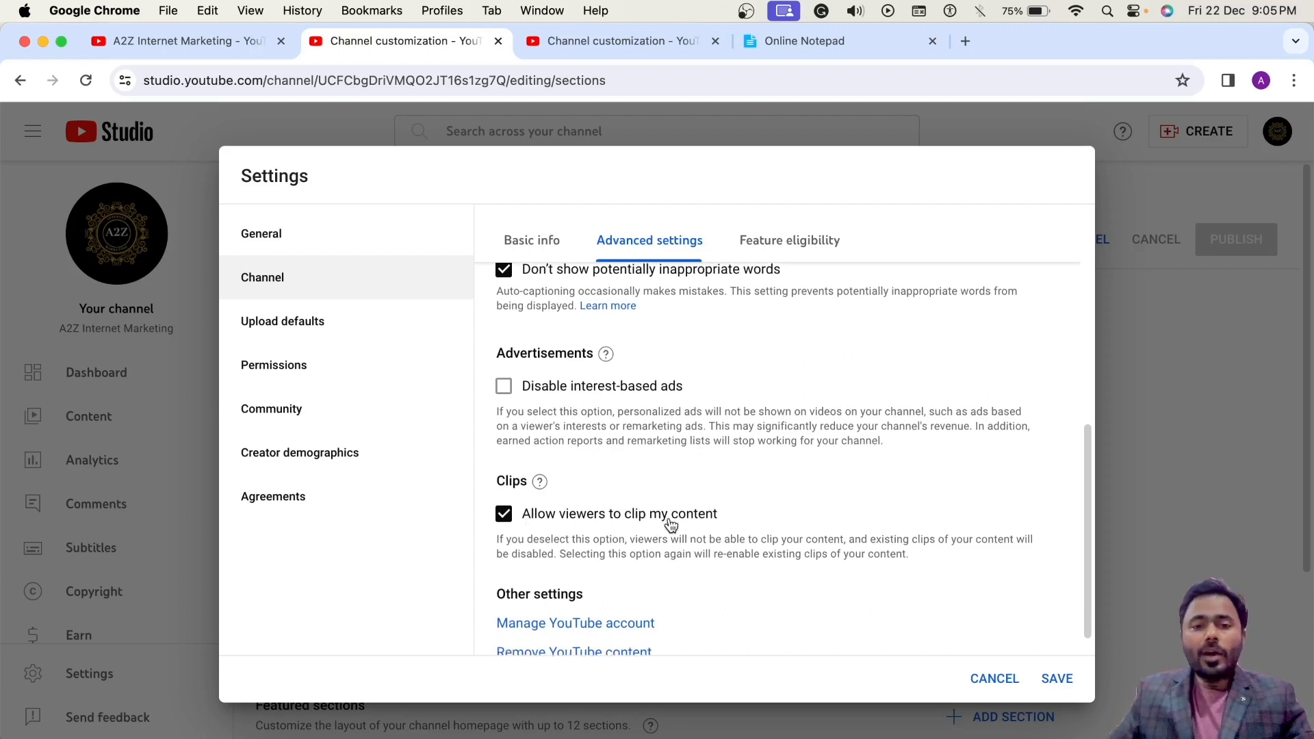
pyautogui.scroll(-1, 692, 500)
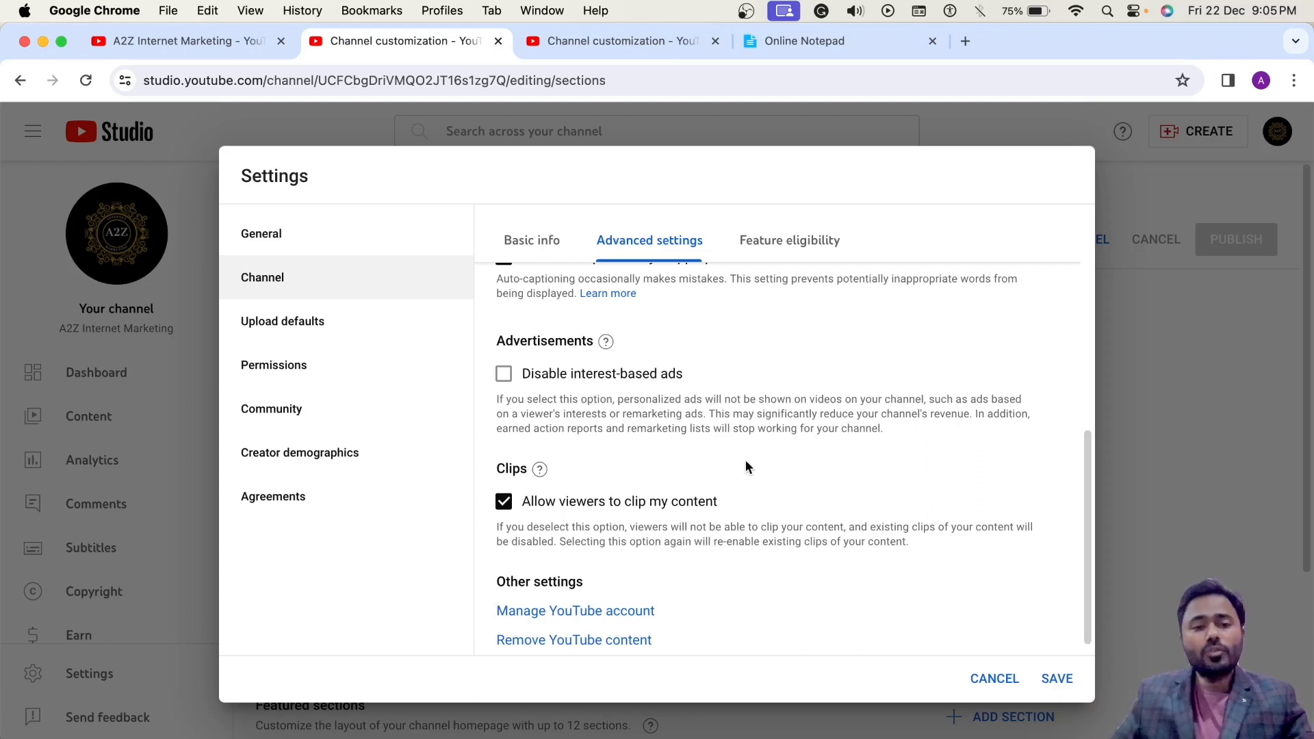
pyautogui.scroll(-1, 691, 479)
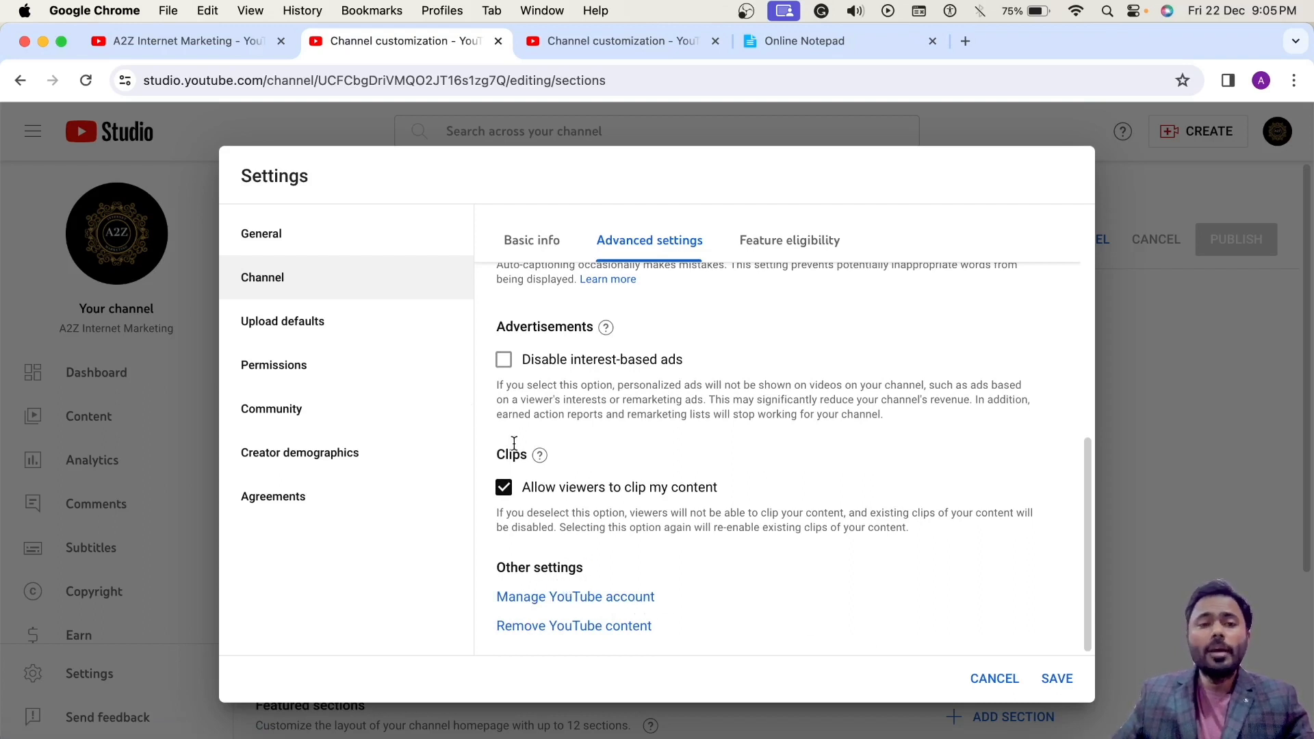
pyautogui.moveTo(402, 330); pyautogui.dragTo(572, 267)
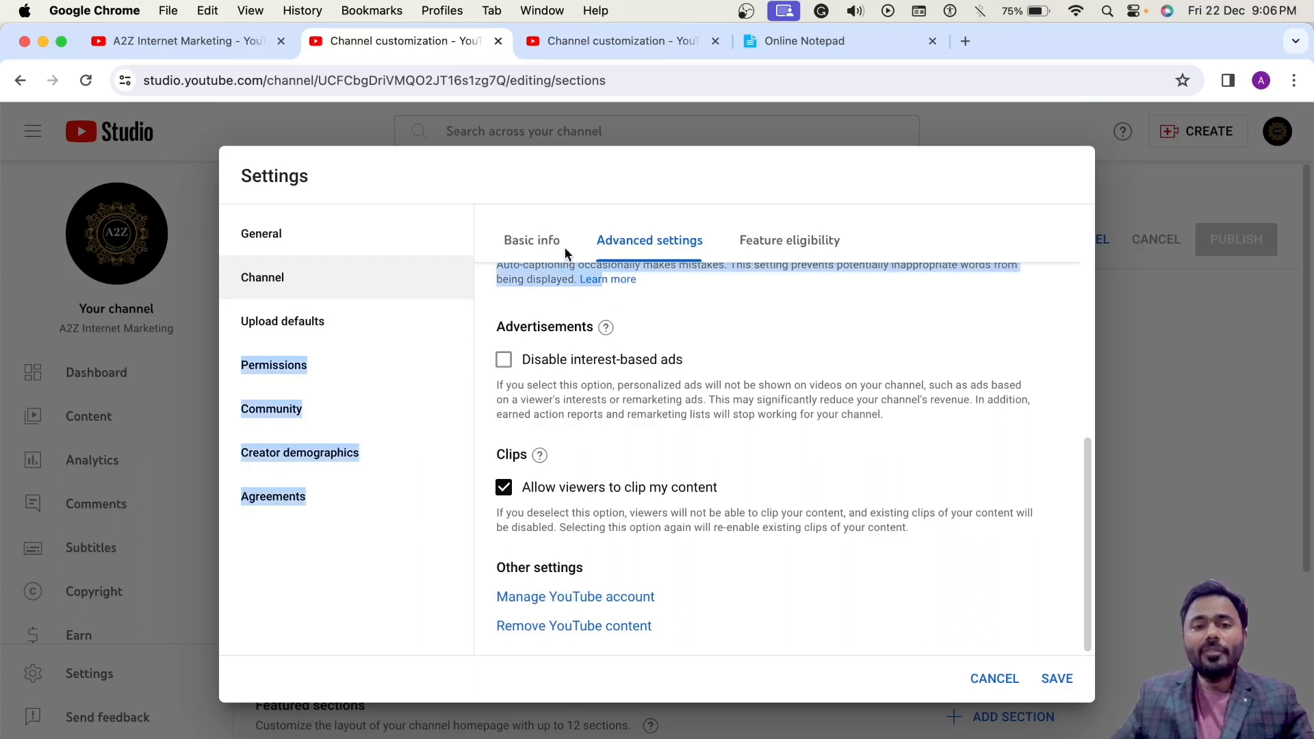
# Set the channel's country of residence to India in the basic info.
pyautogui.click(559, 247)
pyautogui.click(643, 317)
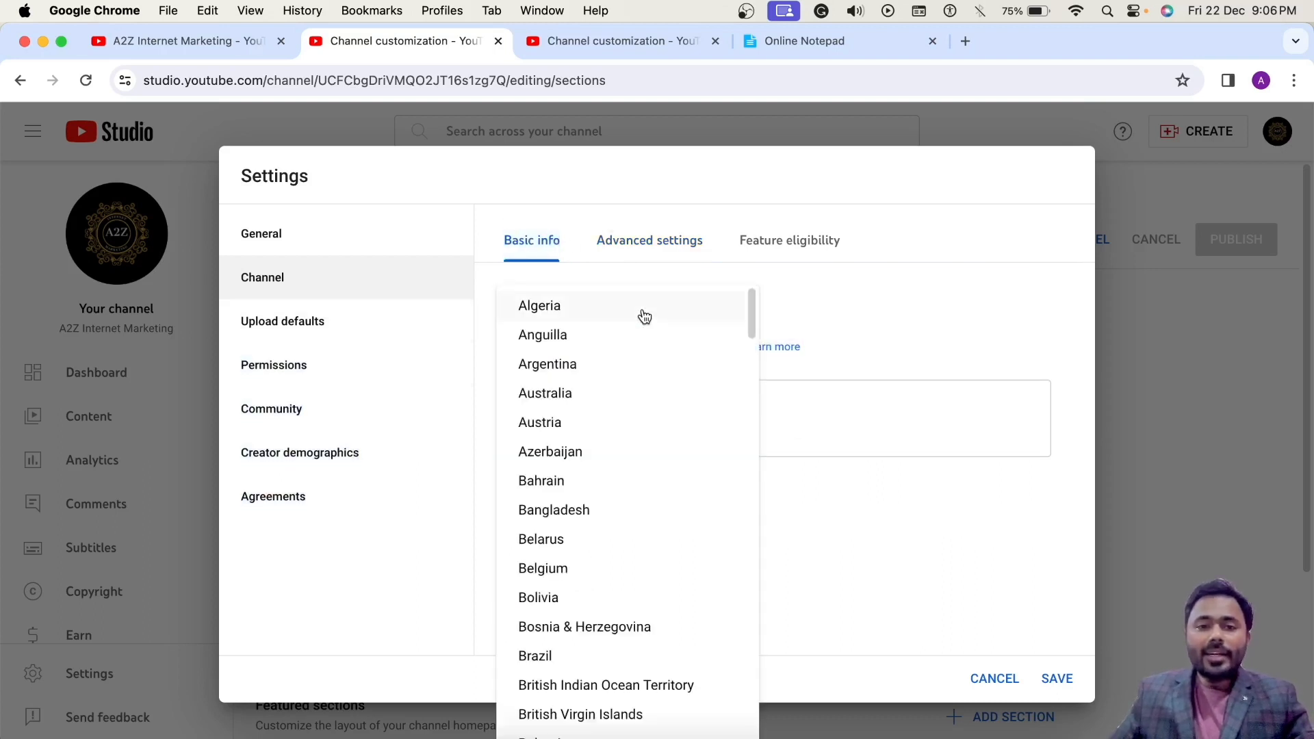
pyautogui.click(890, 333)
pyautogui.click(681, 314)
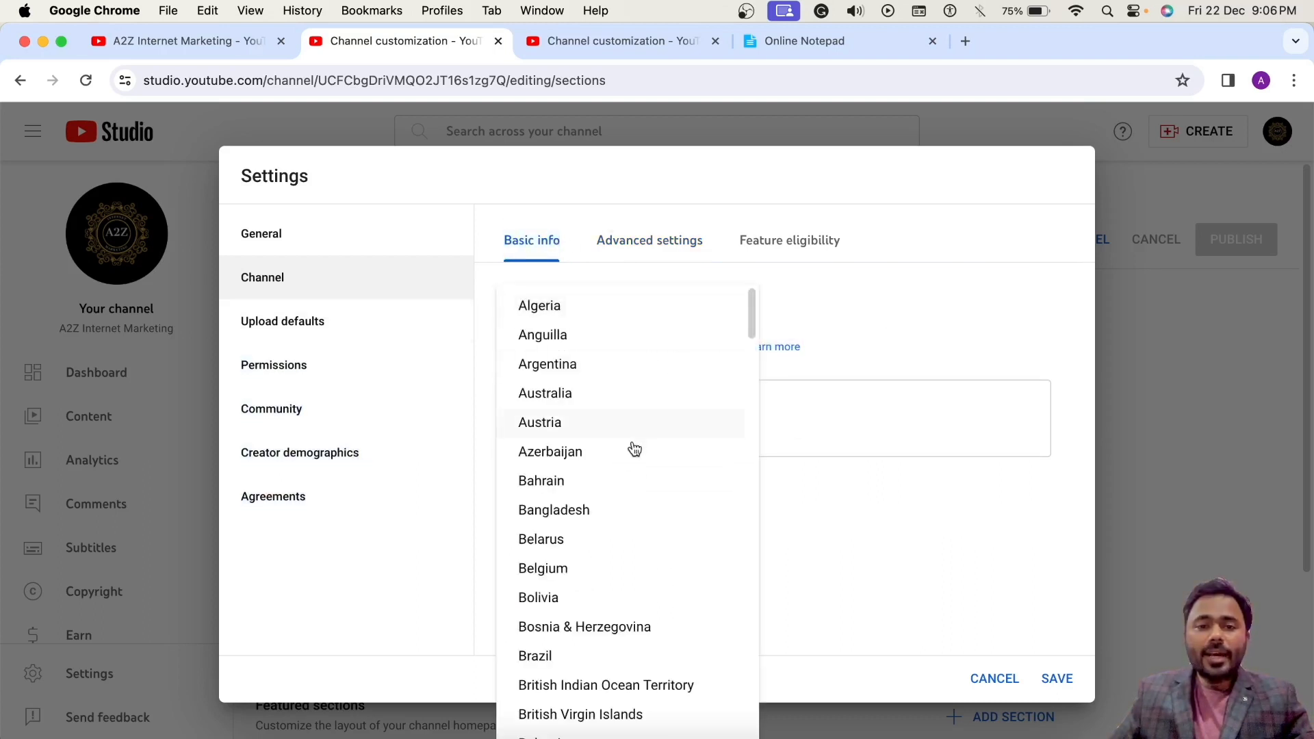
pyautogui.scroll(-10, 631, 449)
pyautogui.scroll(-10, 620, 520)
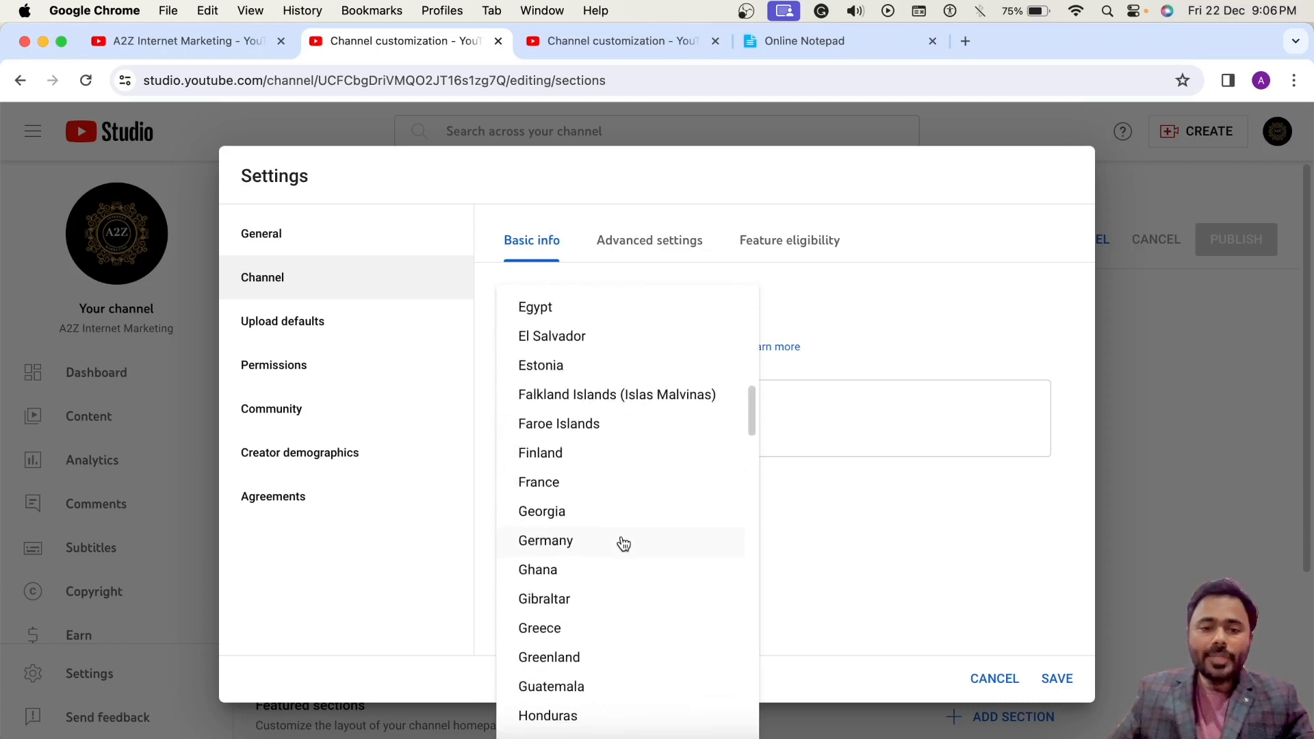
pyautogui.click(558, 532)
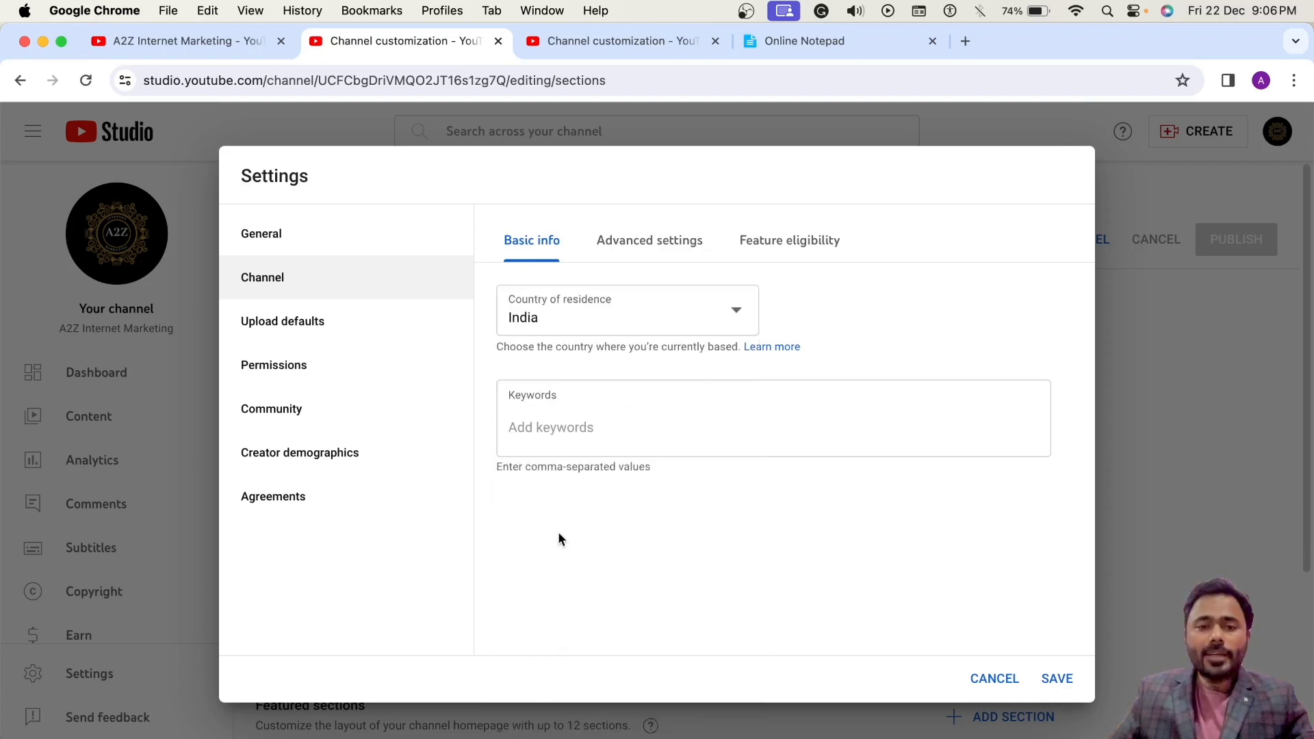
# Add "Internet marketing tutorials" as the first channel keyword.
pyautogui.click(561, 429)
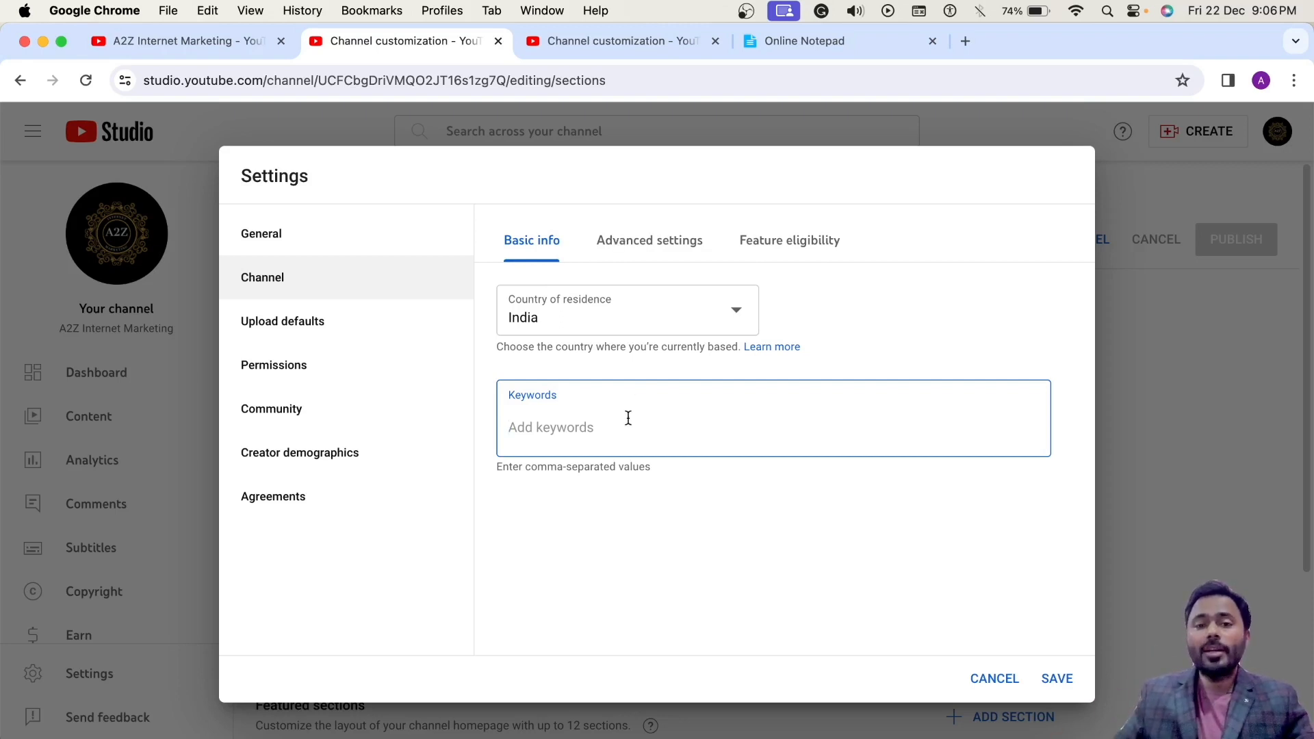
pyautogui.write('ter')
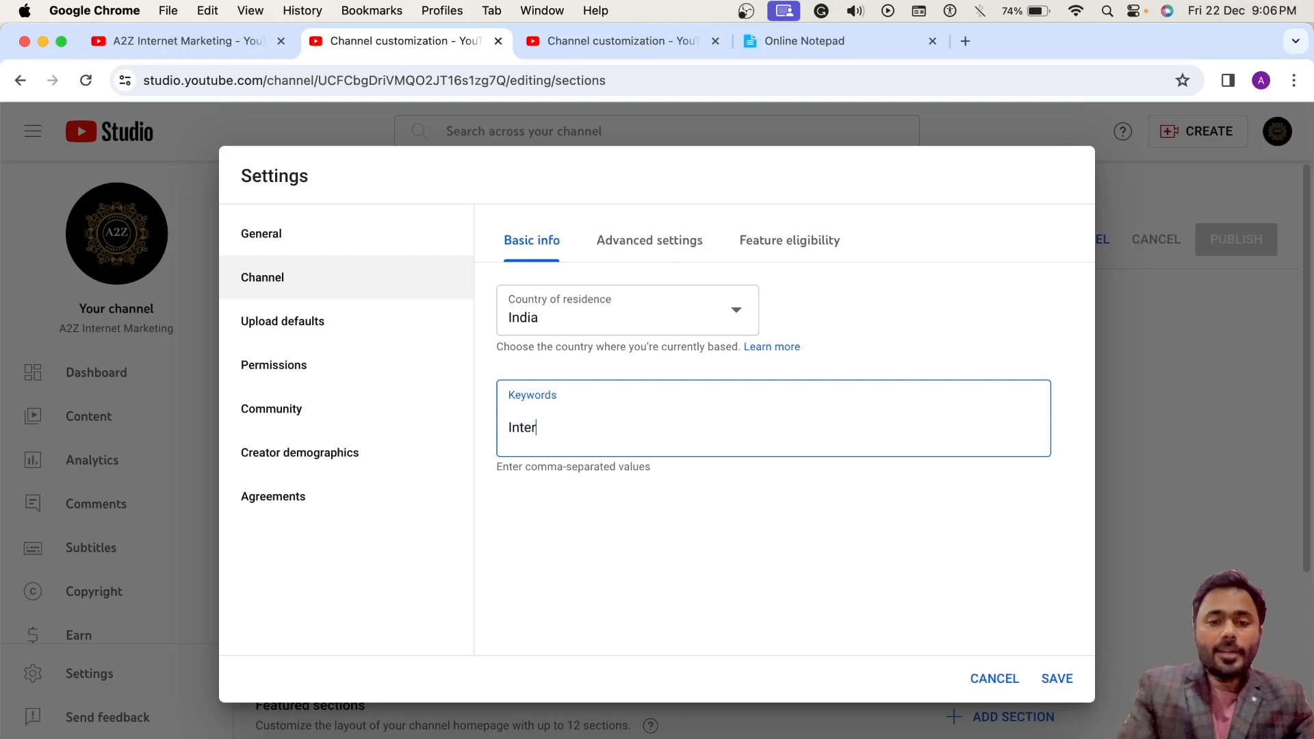
pyautogui.write('net marketi')
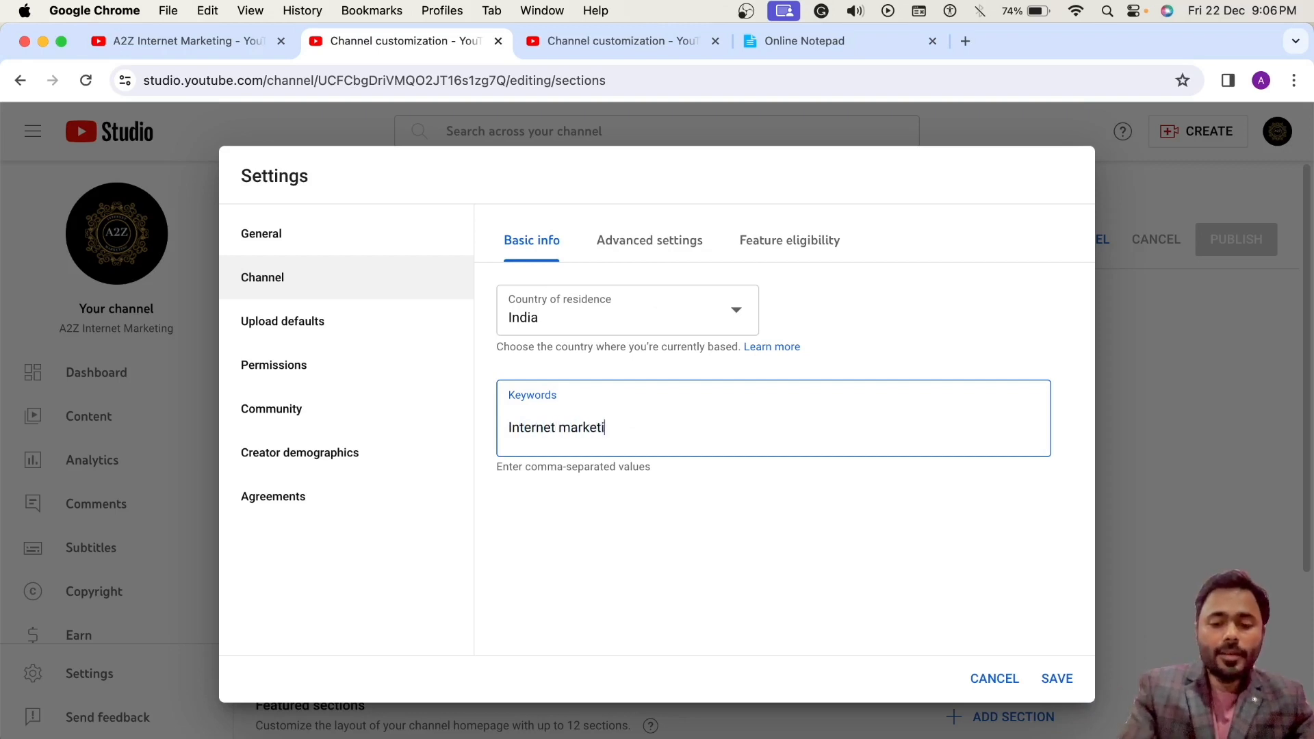
pyautogui.write('ng tu')
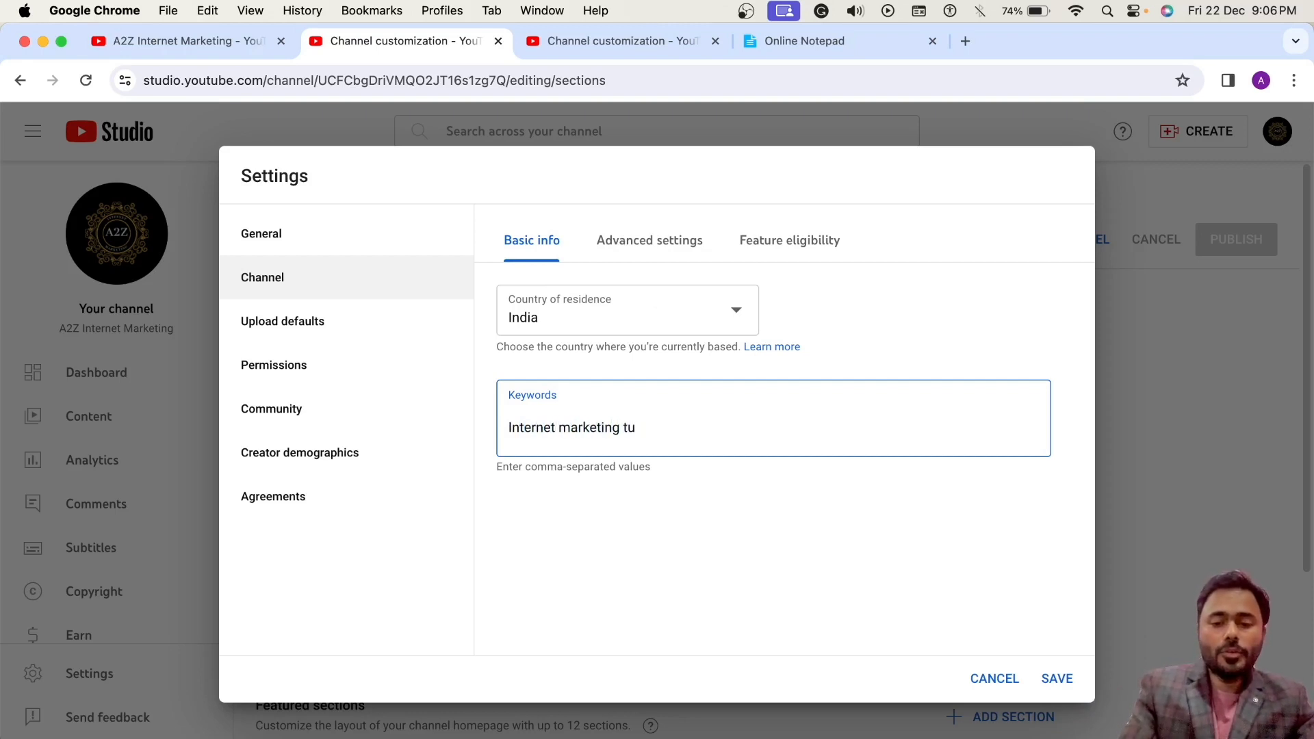
pyautogui.write('torial')
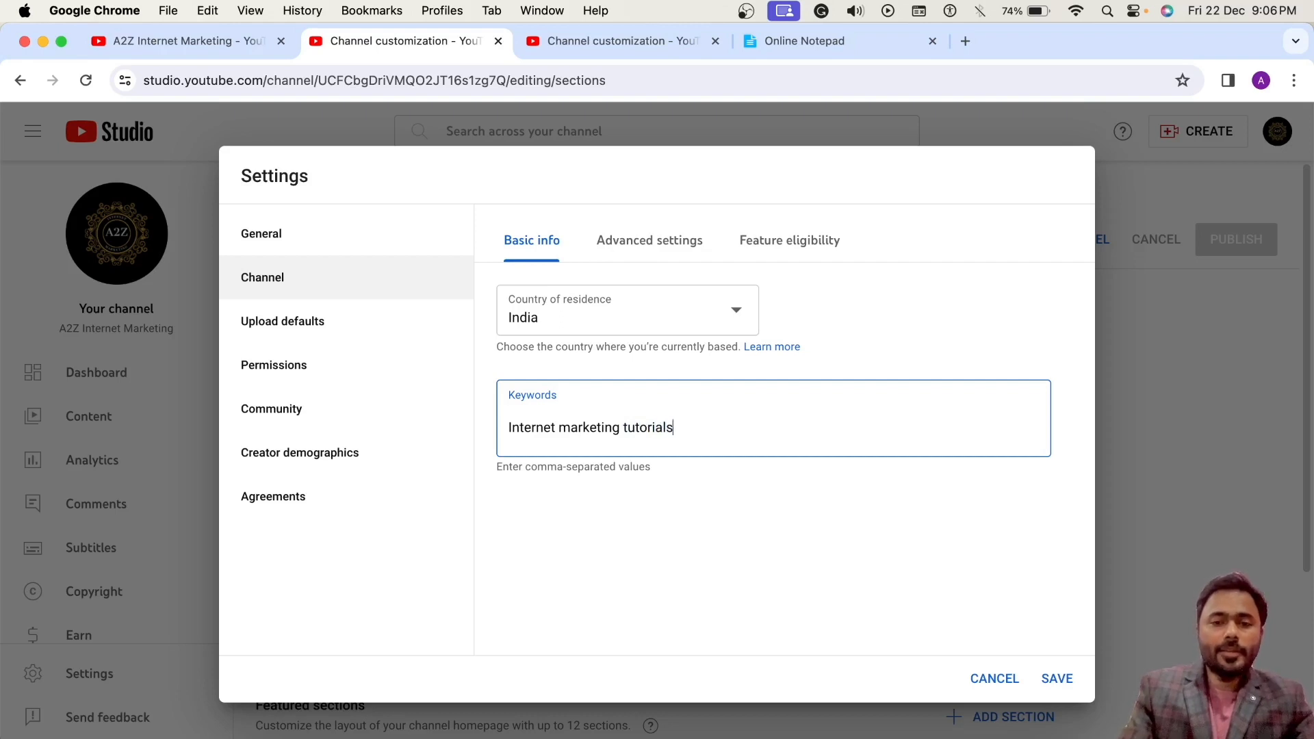
pyautogui.write('s')
pyautogui.press('Return')
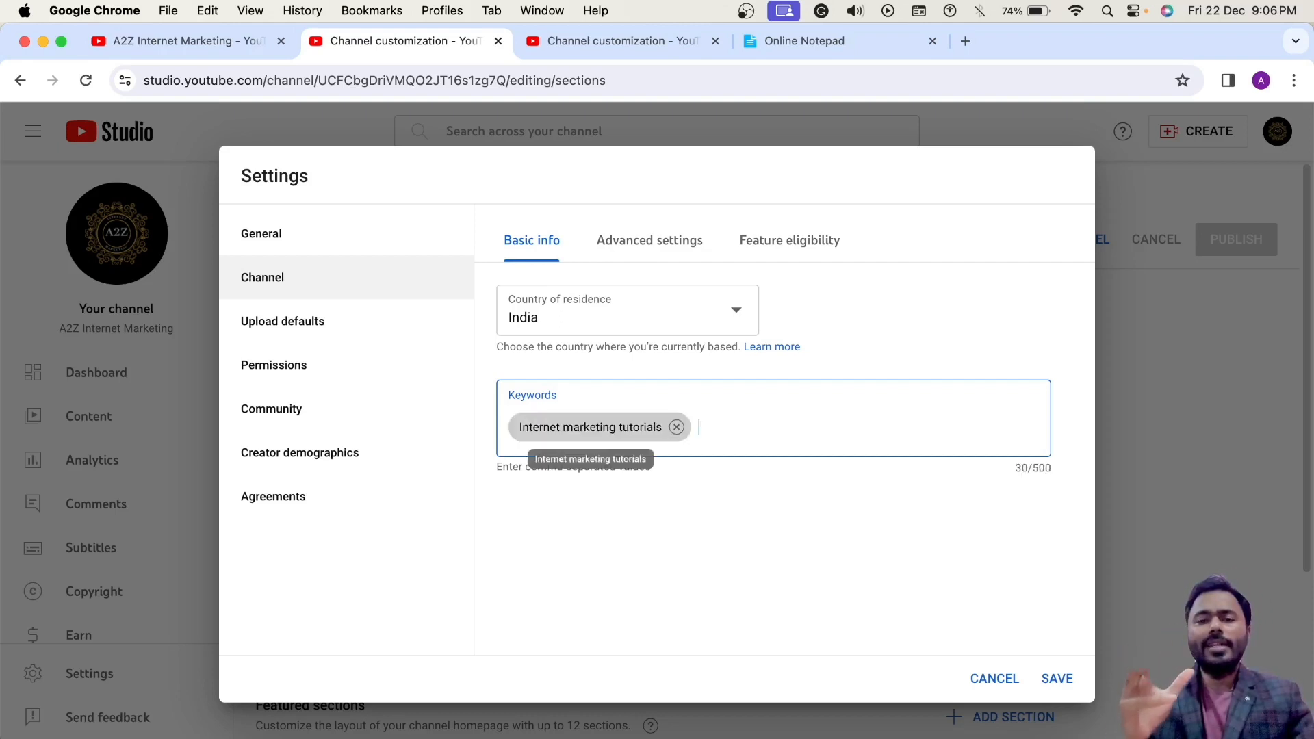
# Check the keyword character counter and add the channel keyword "Digital marketing tutorial in Hindi".
pyautogui.moveTo(1012, 468); pyautogui.dragTo(1046, 466)
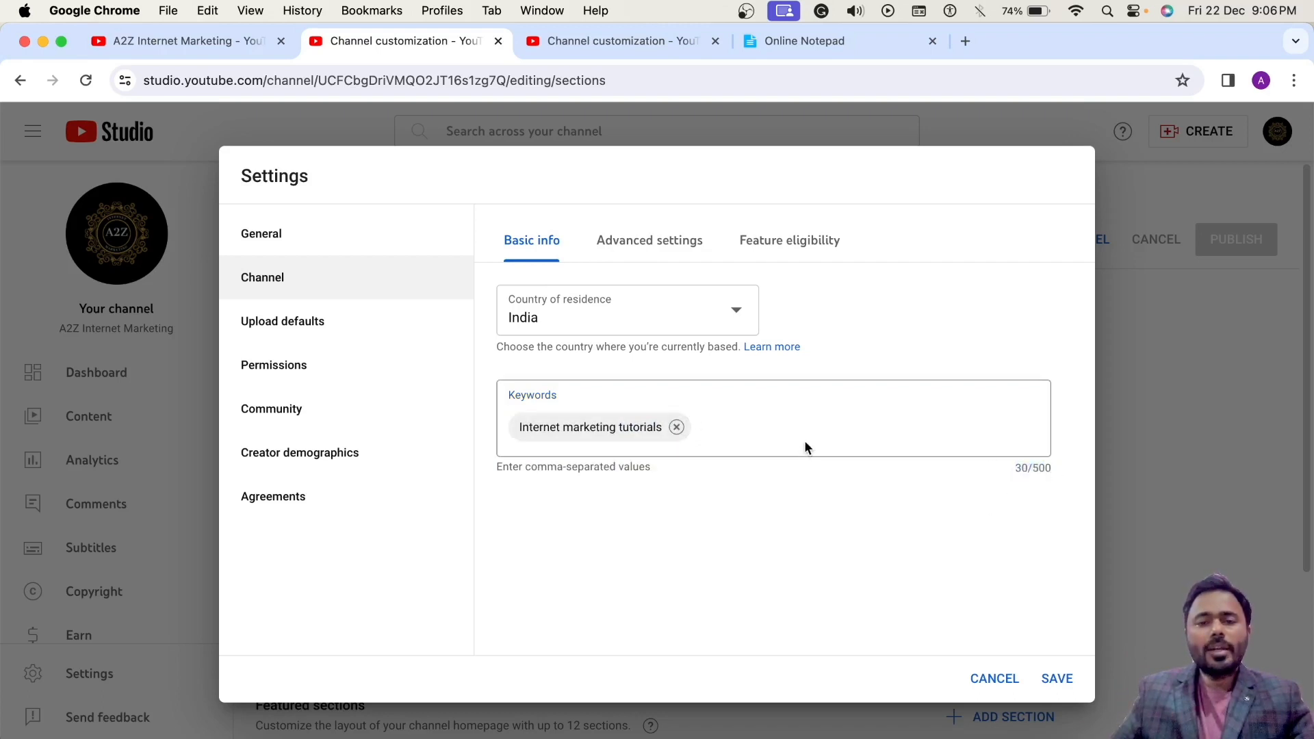
pyautogui.click(771, 426)
pyautogui.write('Di')
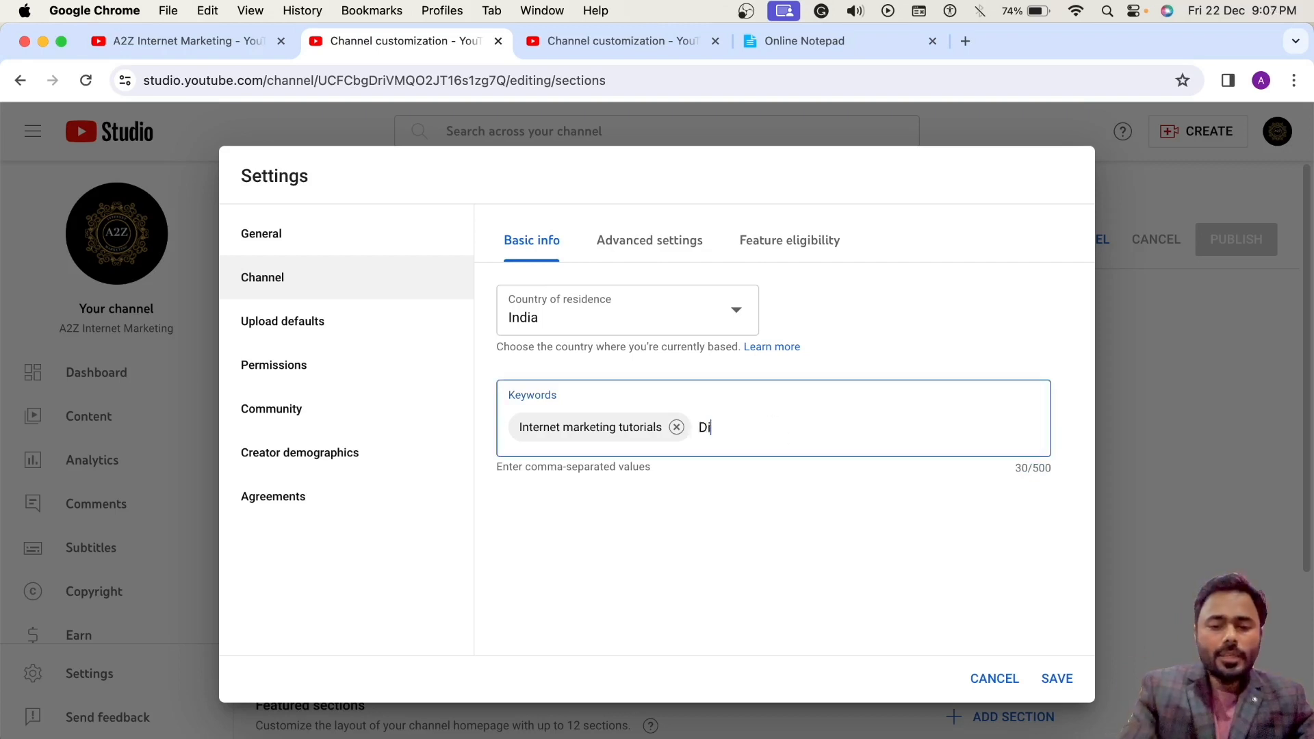
pyautogui.write('gital mark')
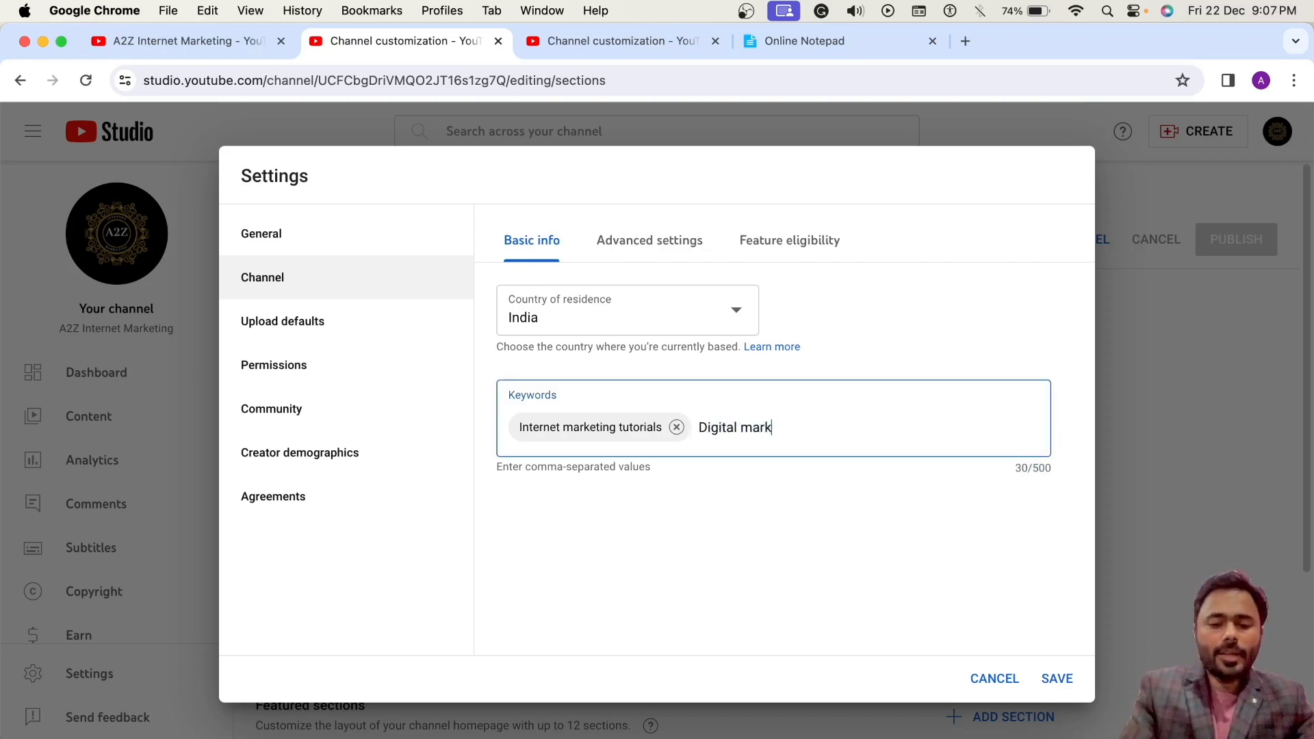
pyautogui.write('eting tu')
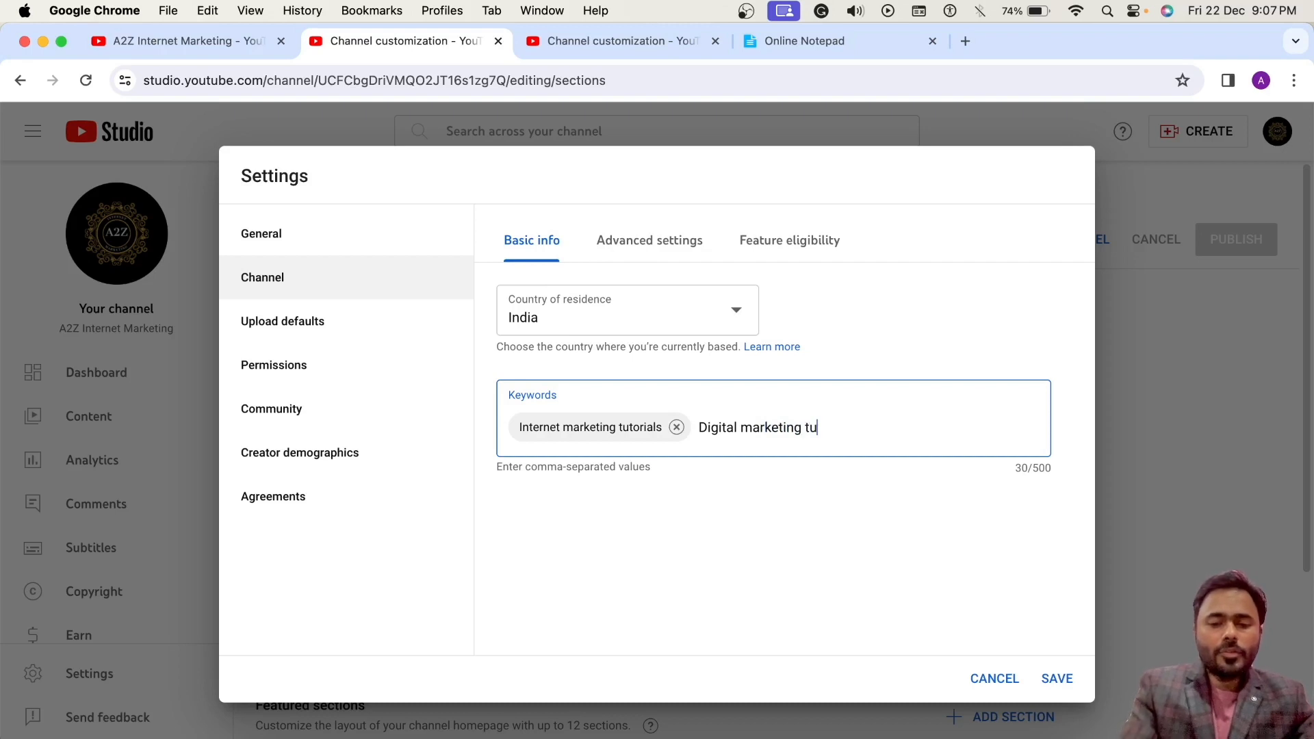
pyautogui.write('torial in Hind')
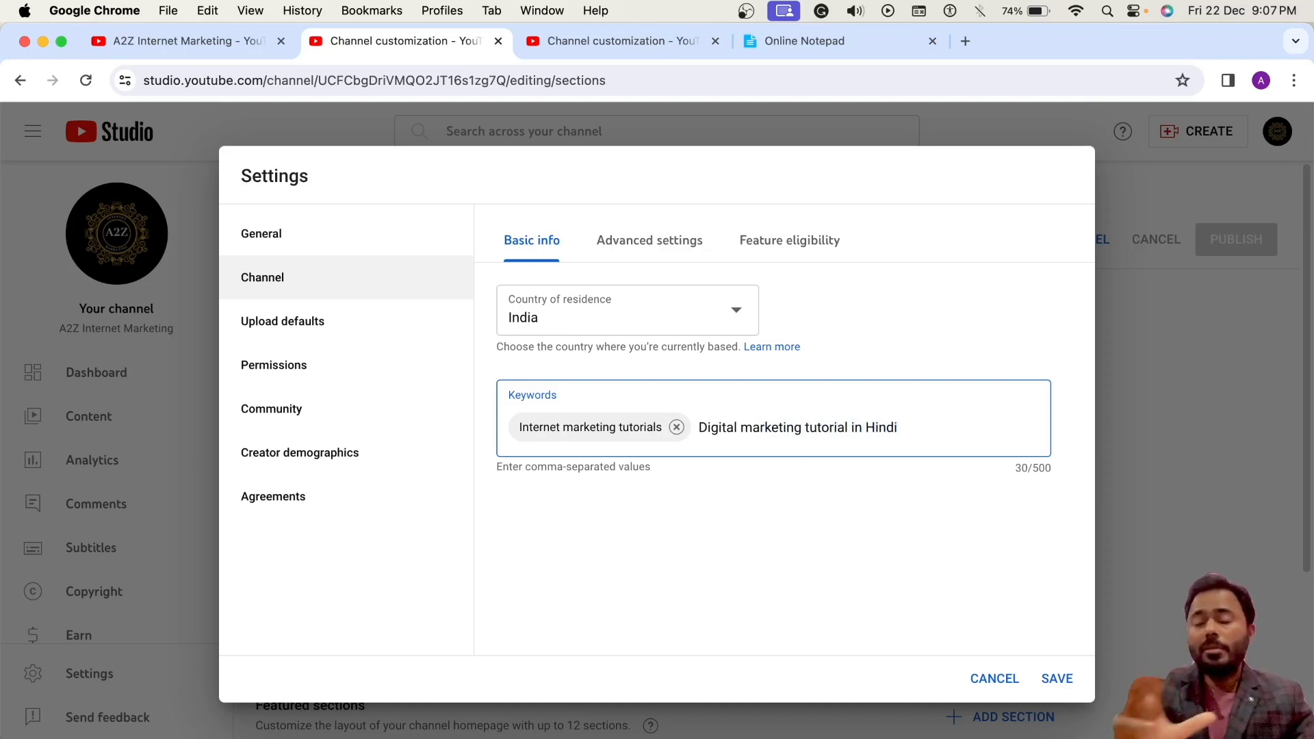
pyautogui.write('i')
pyautogui.press('Return')
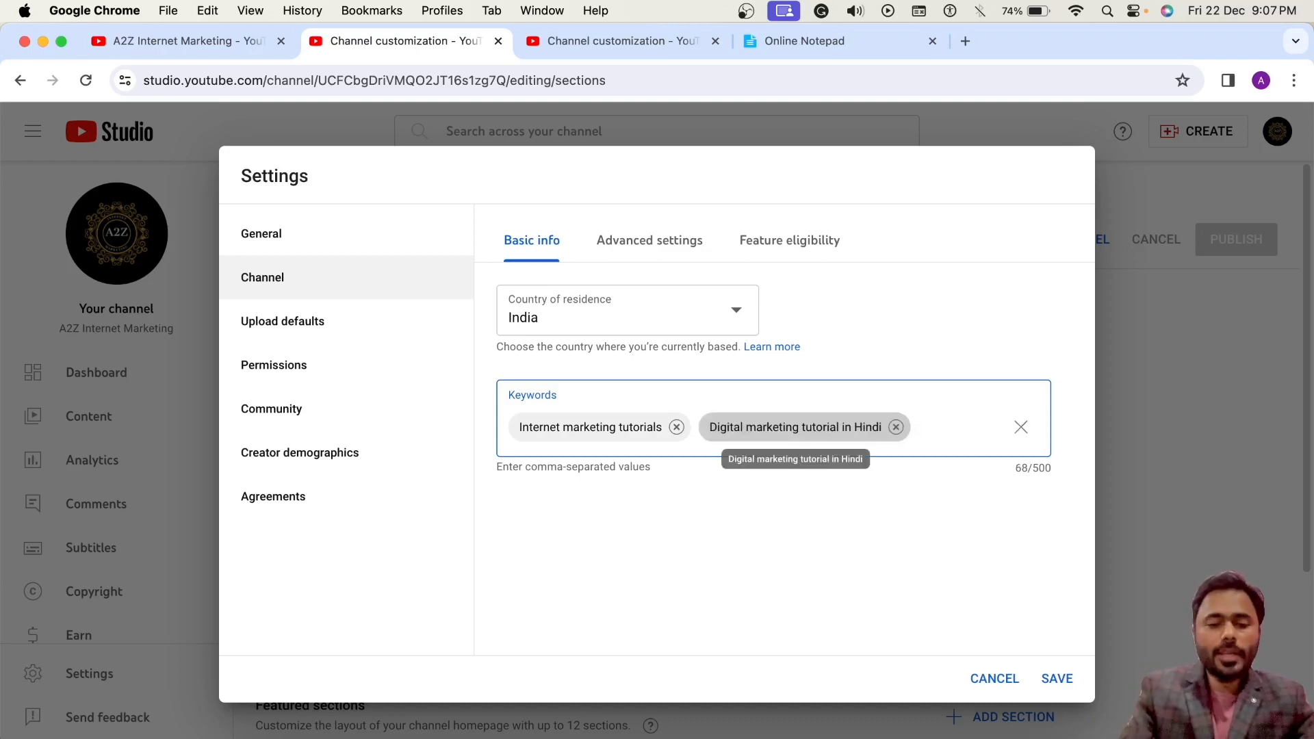
# Add the channel keywords "Digital marketing" and "YouTube marketing Tutorial in Hindi".
pyautogui.write('Digital ma')
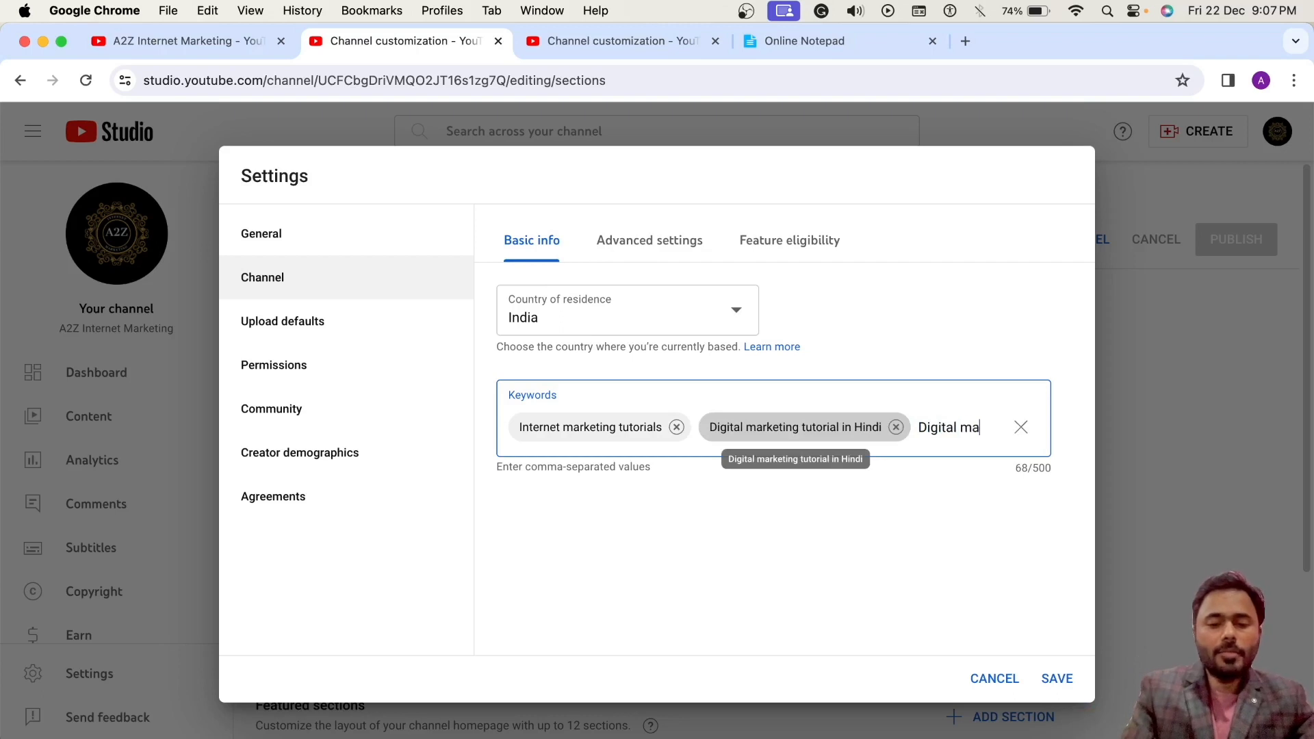
pyautogui.write('rketing')
pyautogui.press('Return')
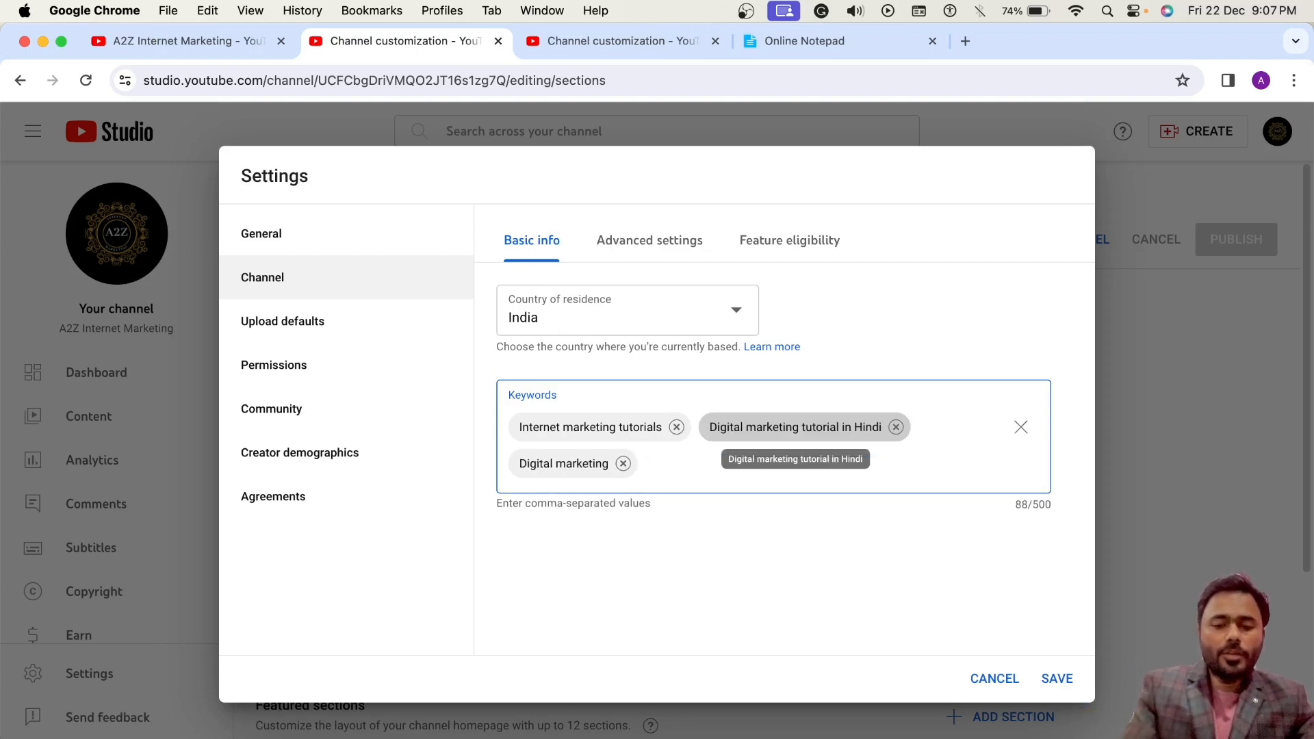
pyautogui.write('YouTube ma')
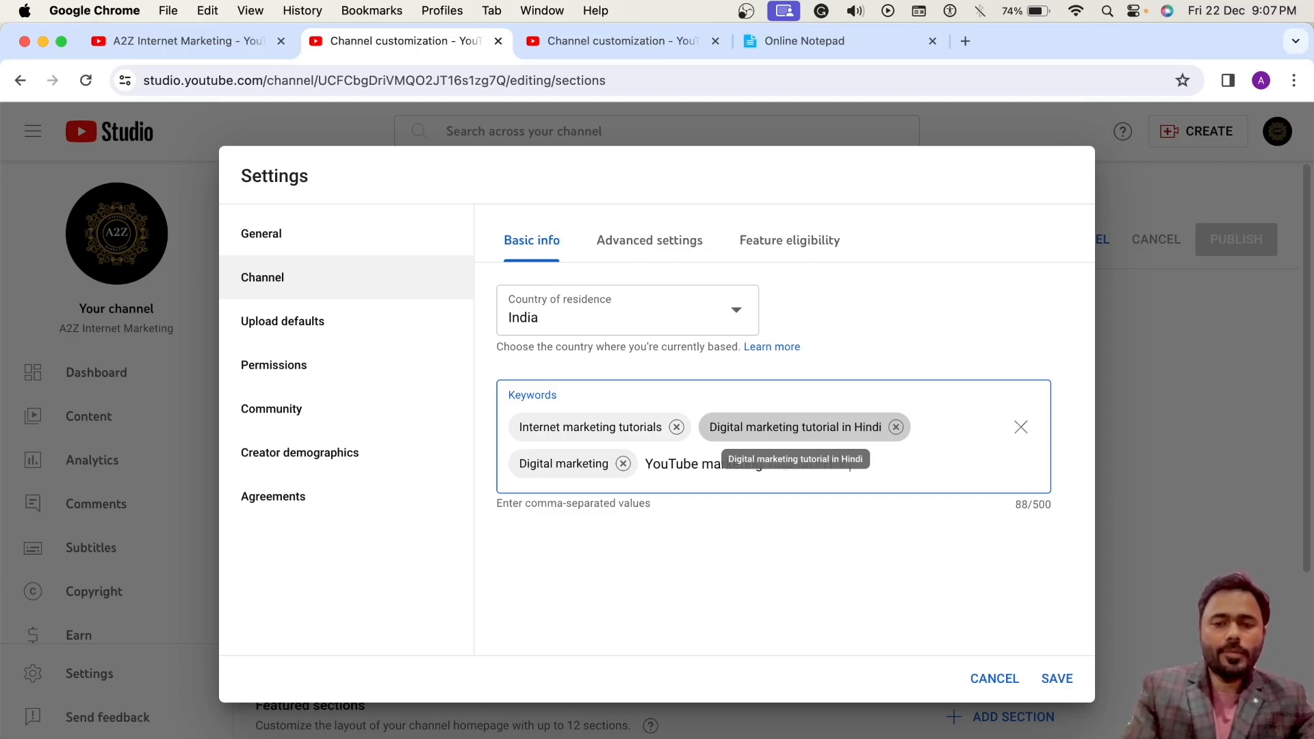
pyautogui.click(788, 534)
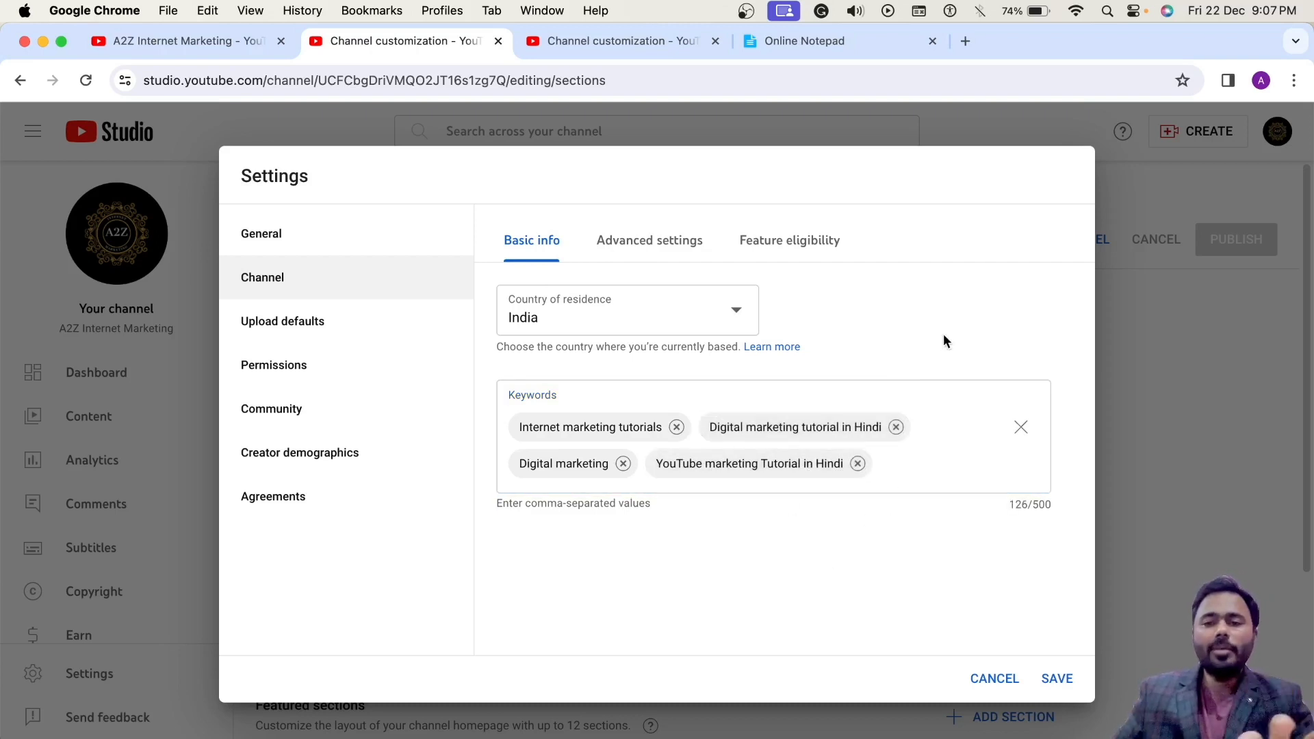
# Save the channel's country and keywords, and reopen the channel's basic info settings to check them.
pyautogui.moveTo(1009, 505); pyautogui.dragTo(1047, 509)
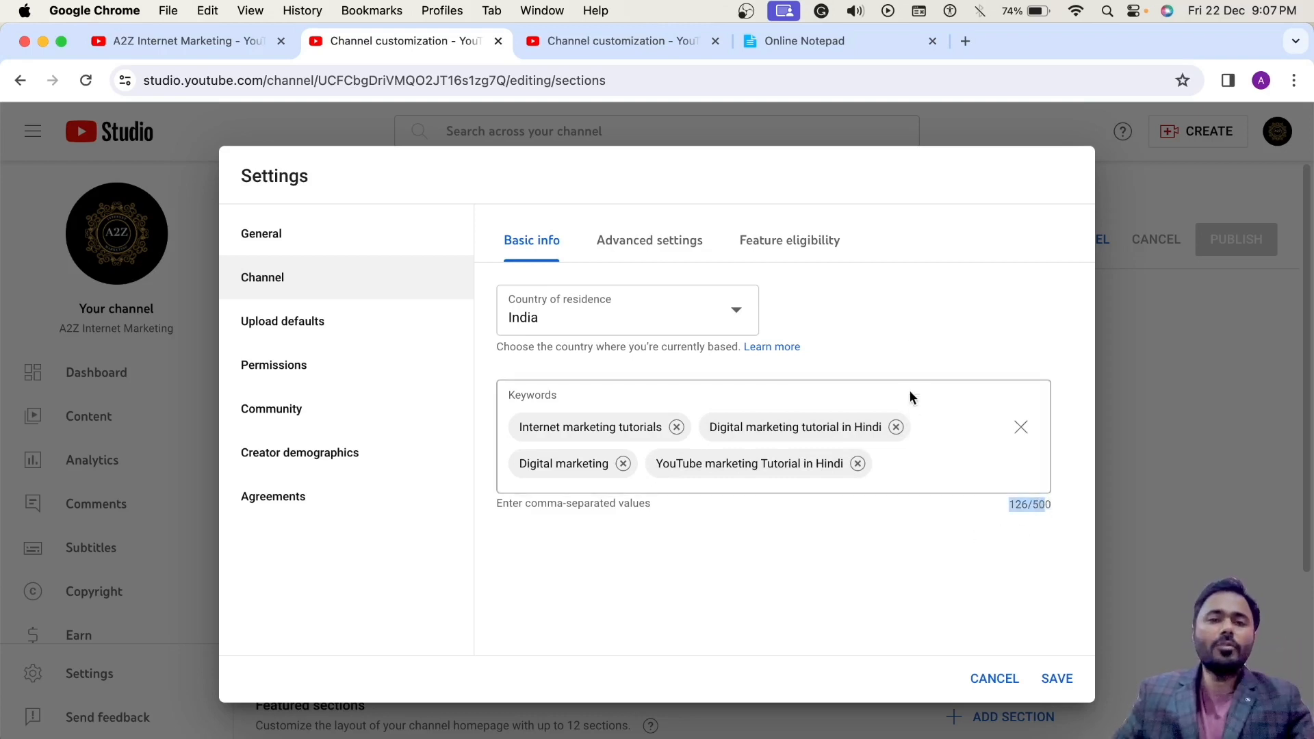
pyautogui.click(1056, 681)
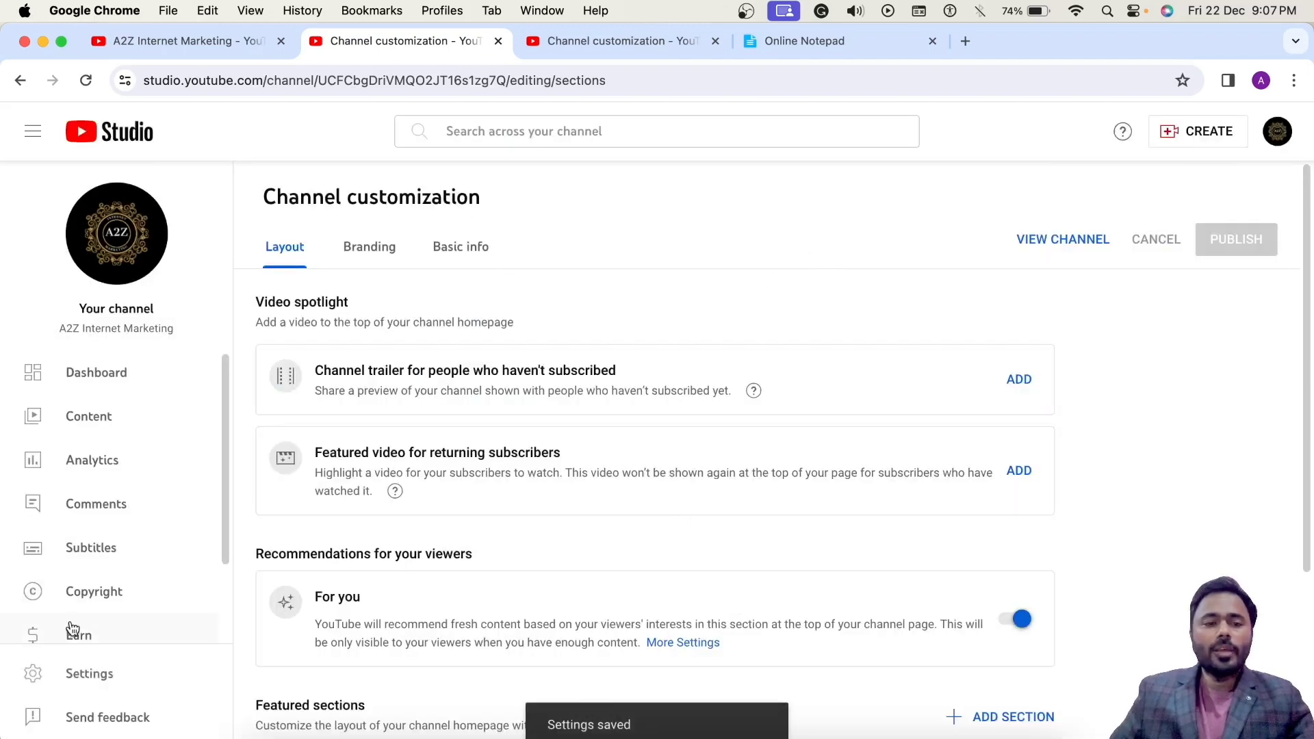
pyautogui.click(91, 690)
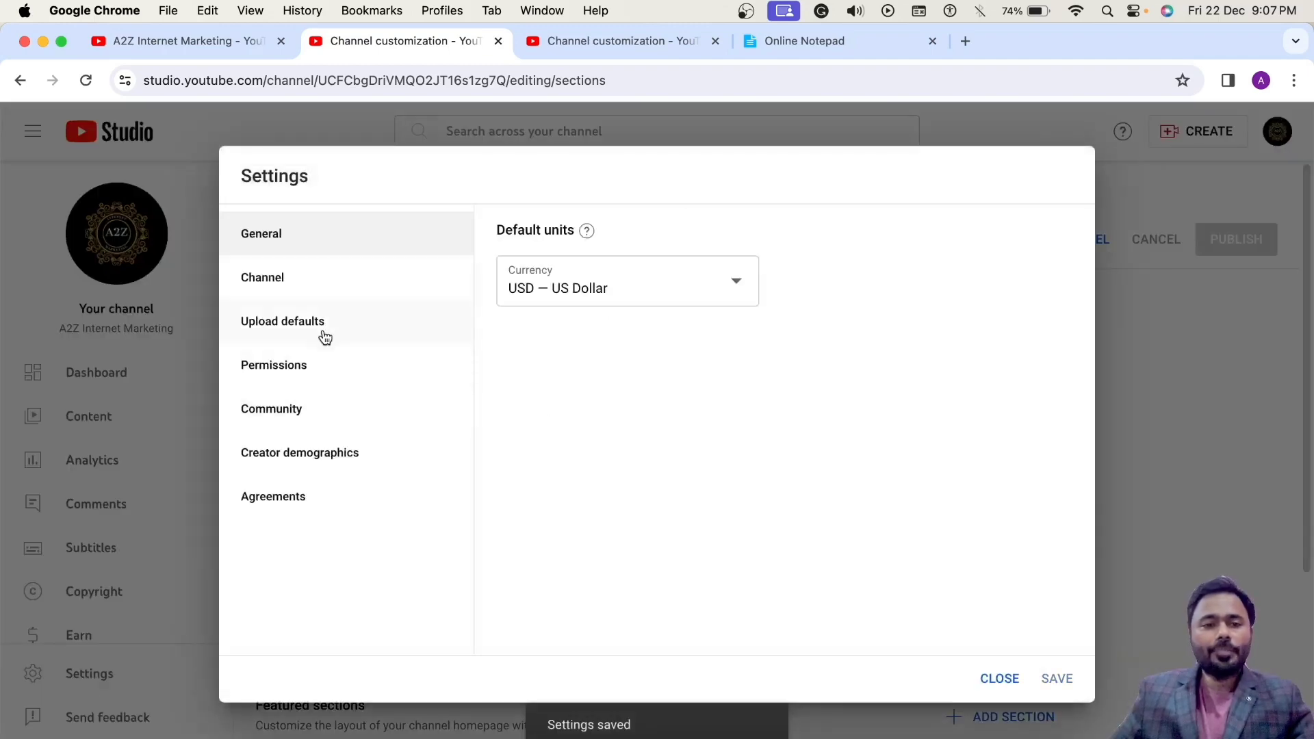
pyautogui.click(310, 275)
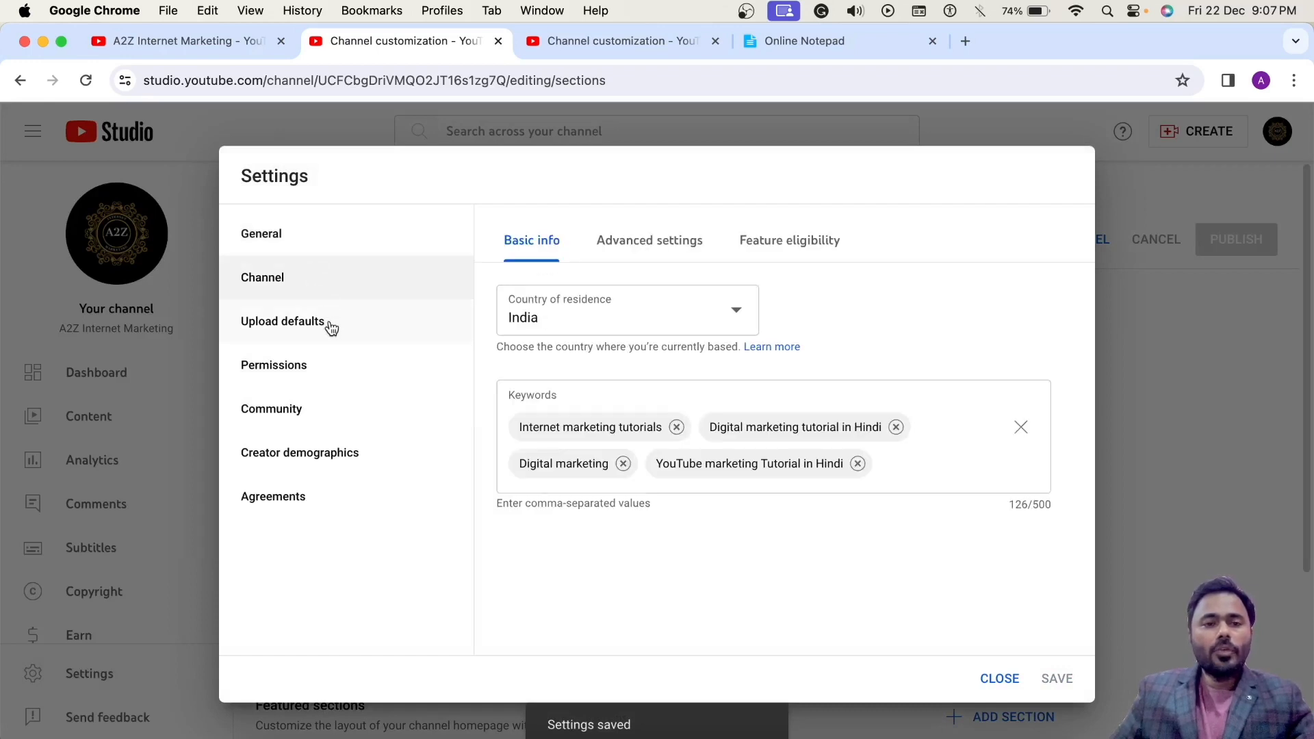
# Open the basic info of the upload defaults and examine the available title, description and visibility fields.
pyautogui.click(329, 325)
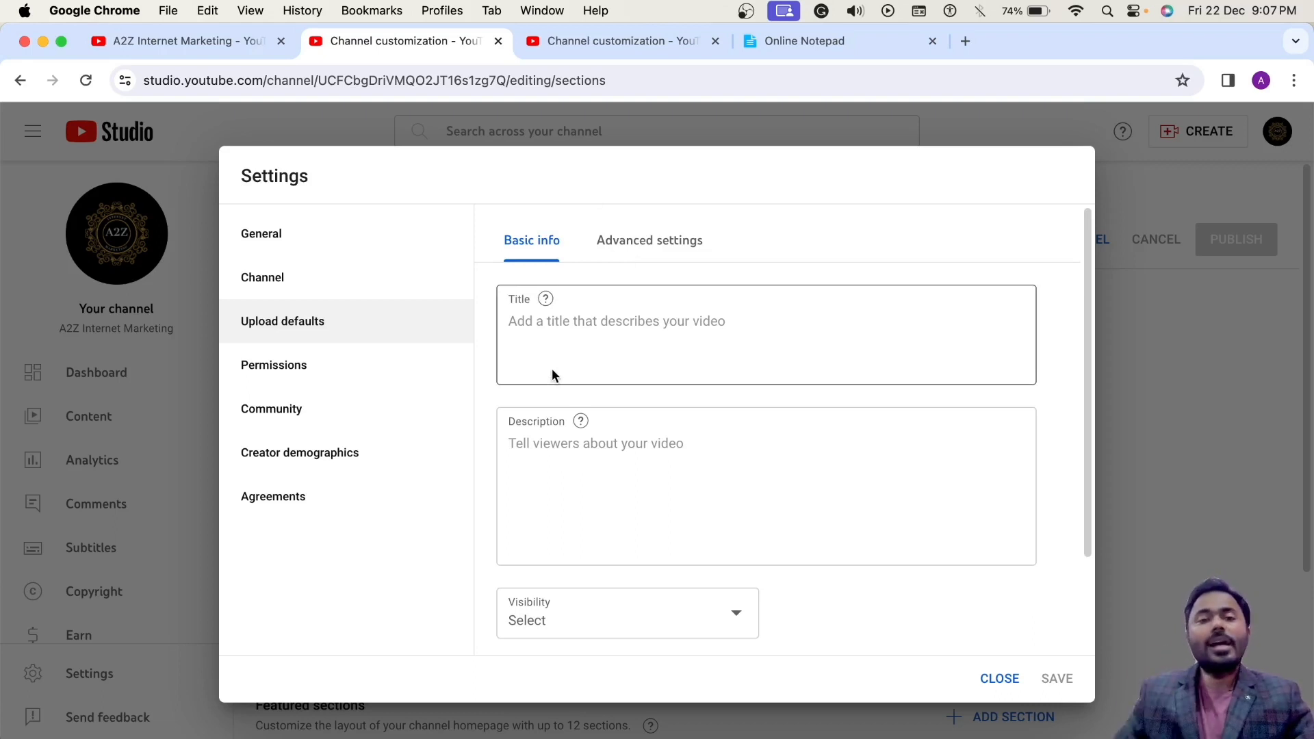
pyautogui.click(544, 337)
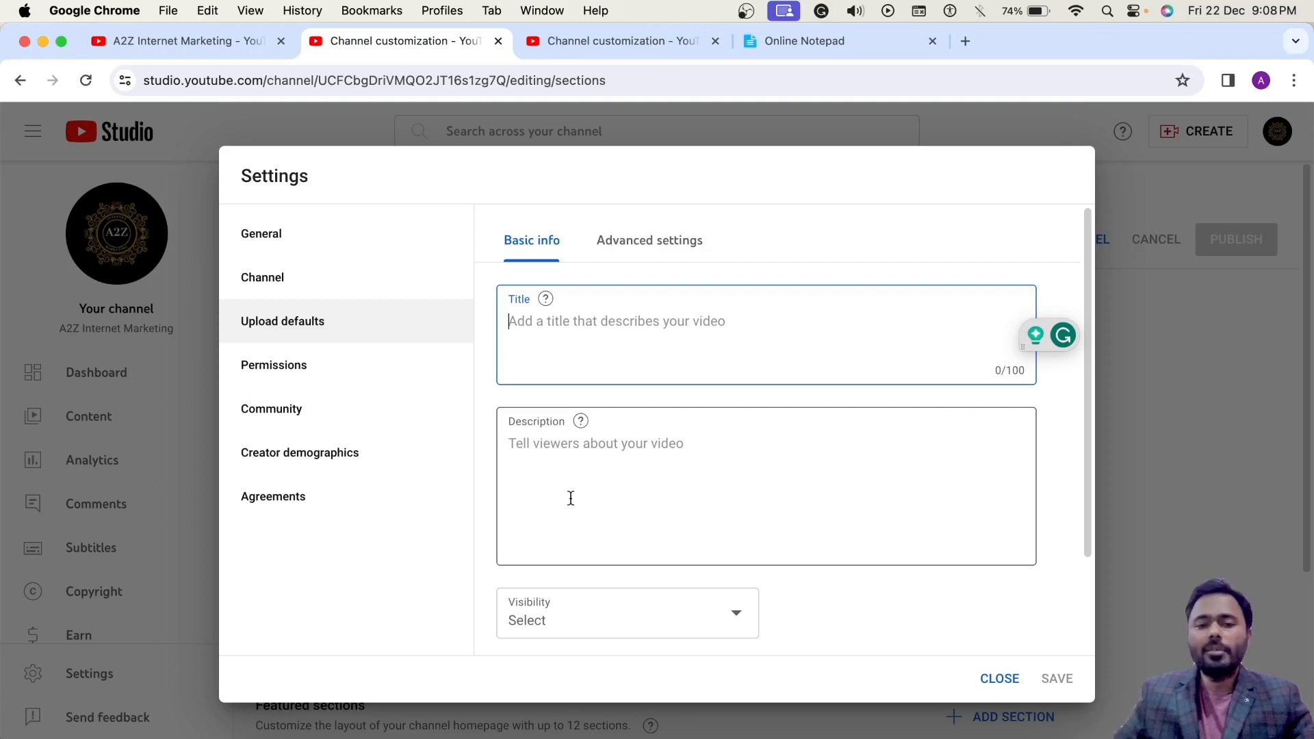
pyautogui.scroll(-3, 569, 499)
pyautogui.scroll(1, 616, 502)
pyautogui.scroll(2, 652, 513)
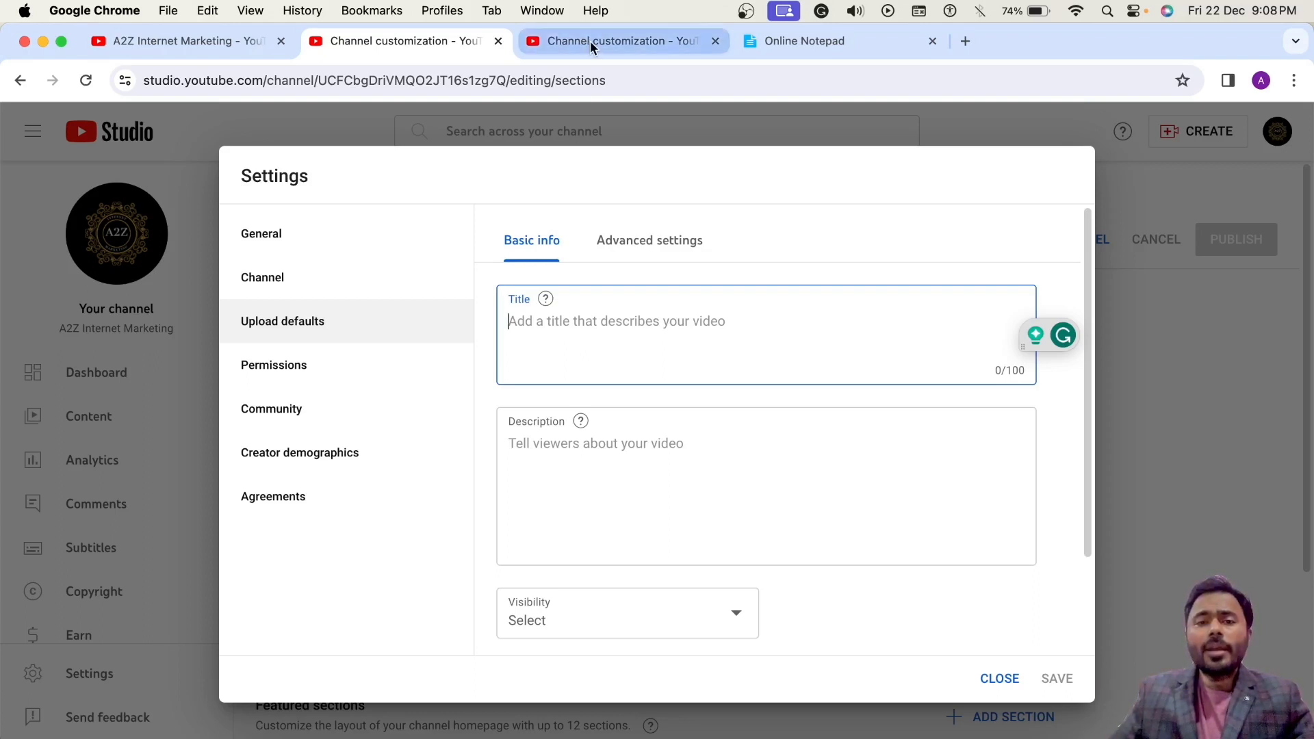
# Copy the full channel description from the channel page's About text and paste it into the default upload description.
pyautogui.click(582, 435)
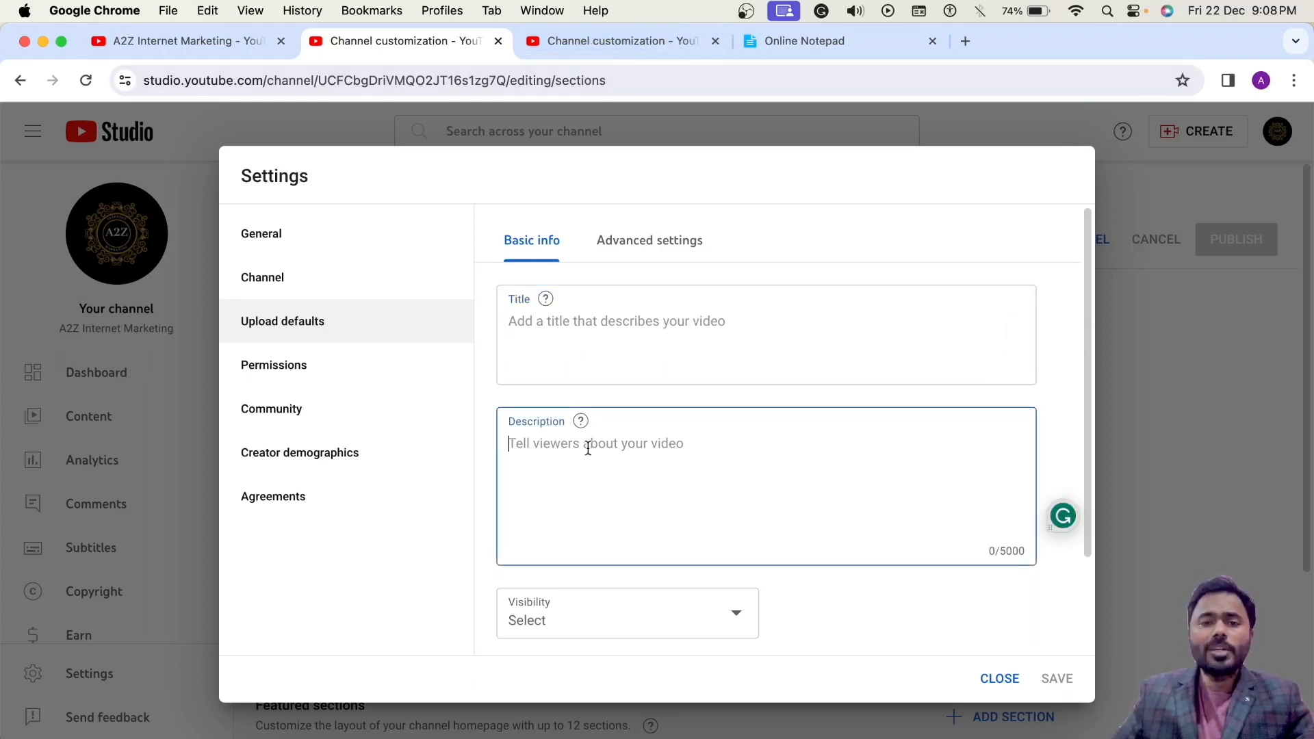
pyautogui.click(589, 60)
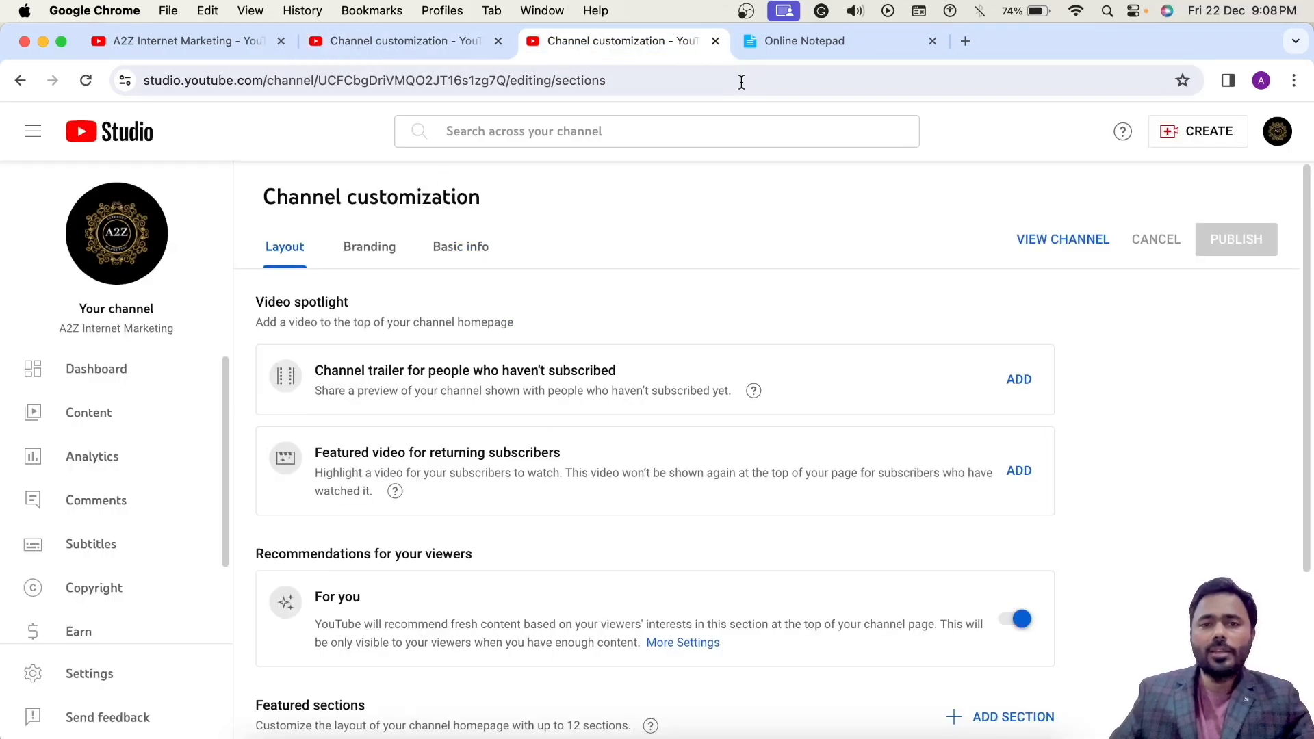
pyautogui.click(263, 44)
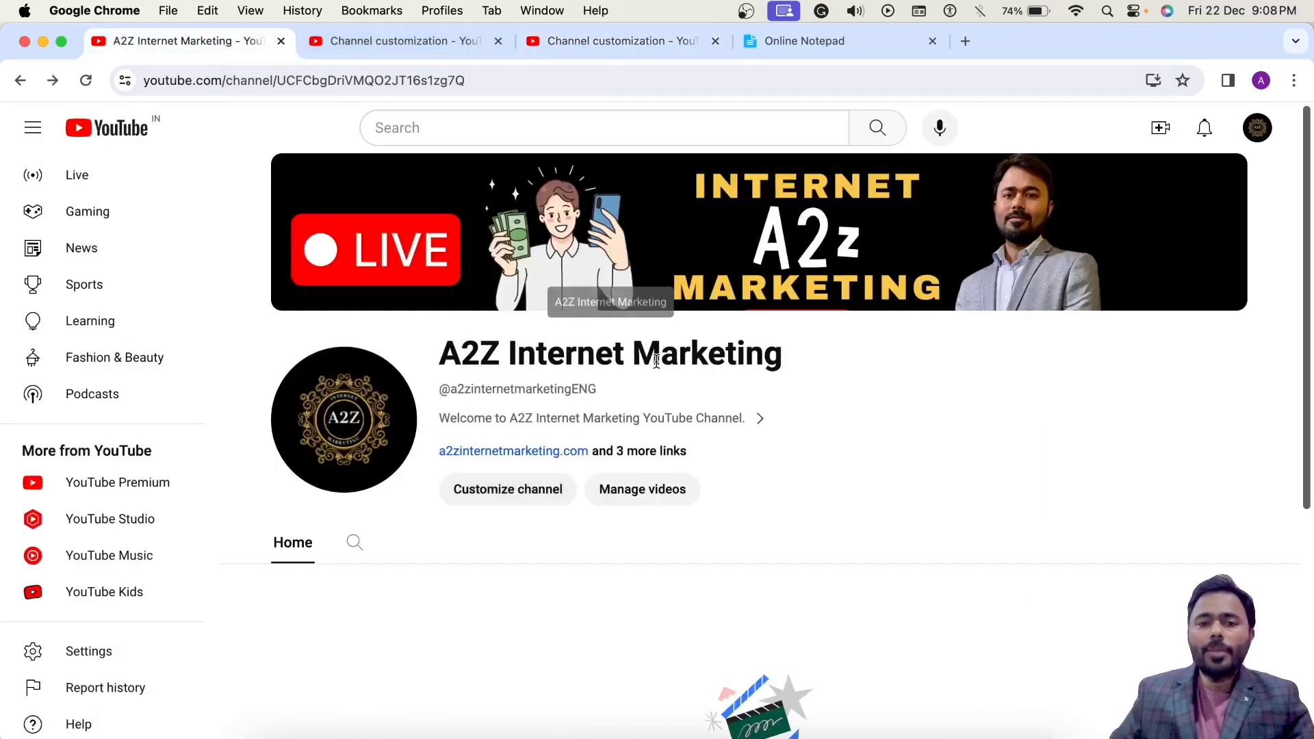
pyautogui.click(761, 419)
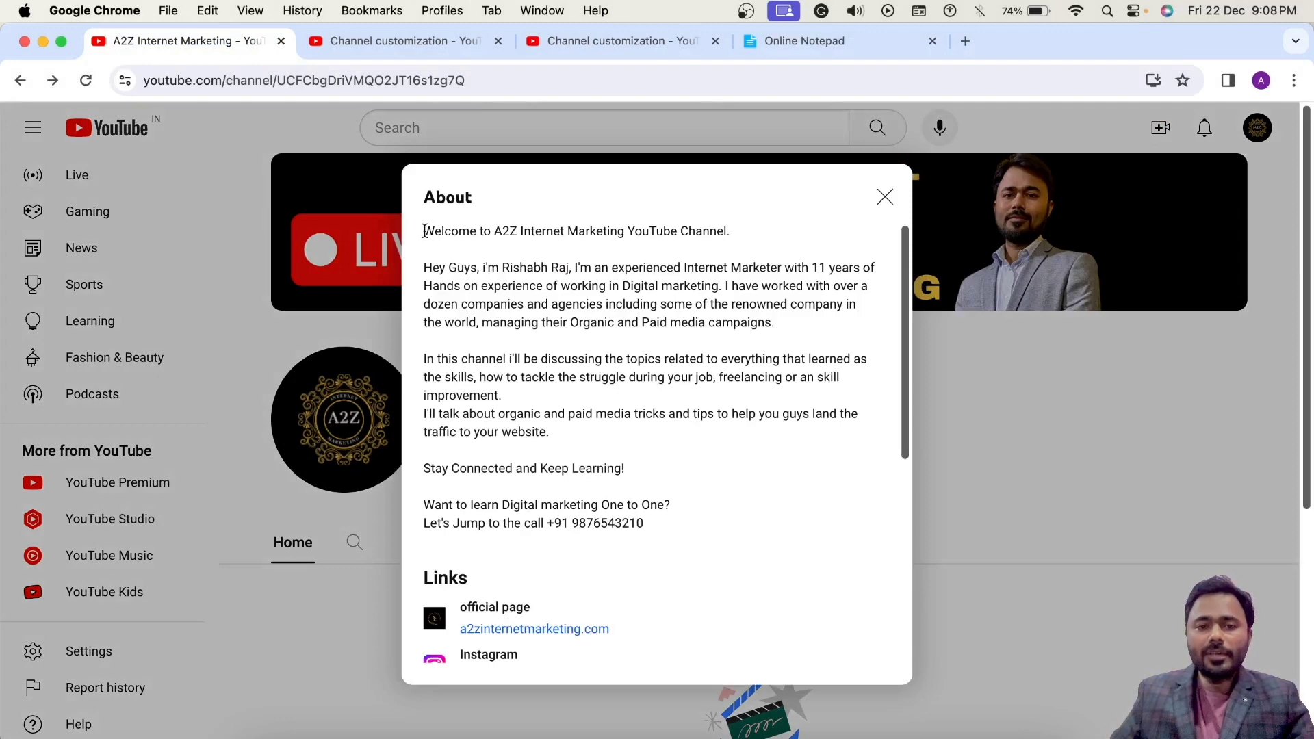
pyautogui.moveTo(423, 231); pyautogui.dragTo(666, 534)
pyautogui.rightClick(577, 319)
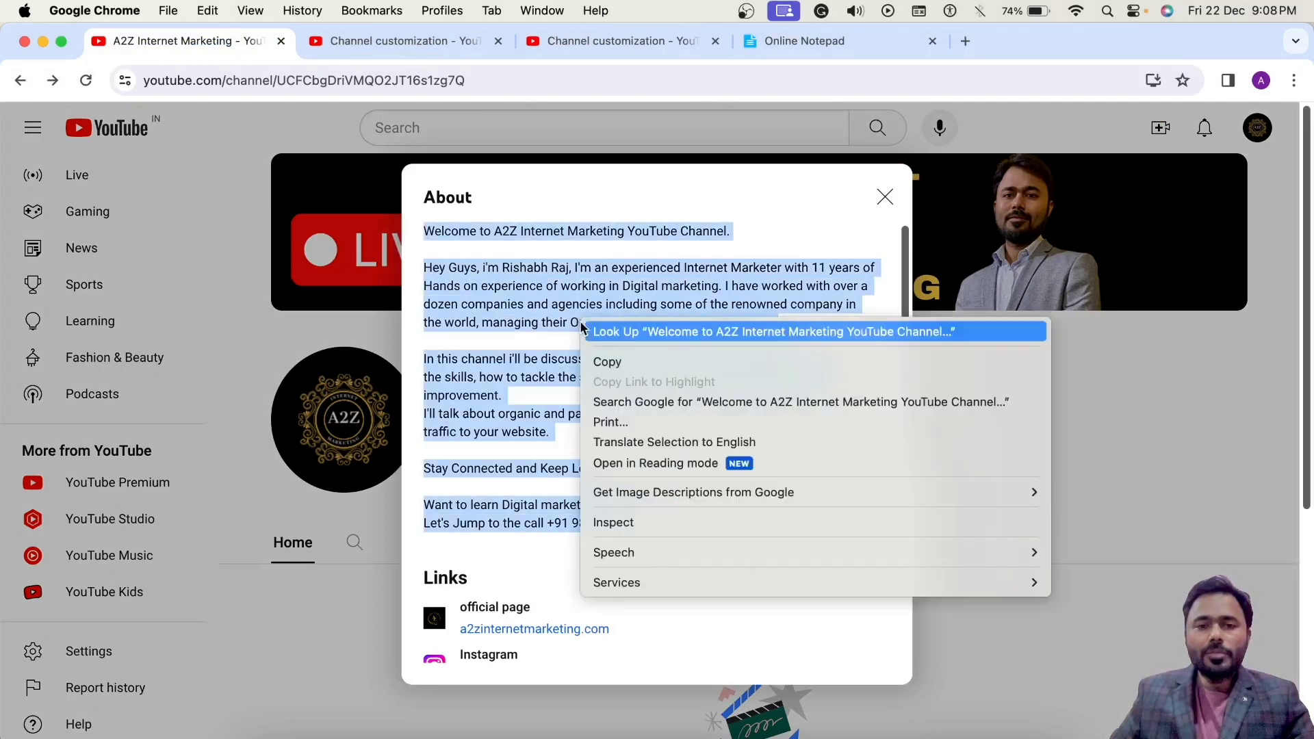
pyautogui.click(607, 361)
pyautogui.click(629, 42)
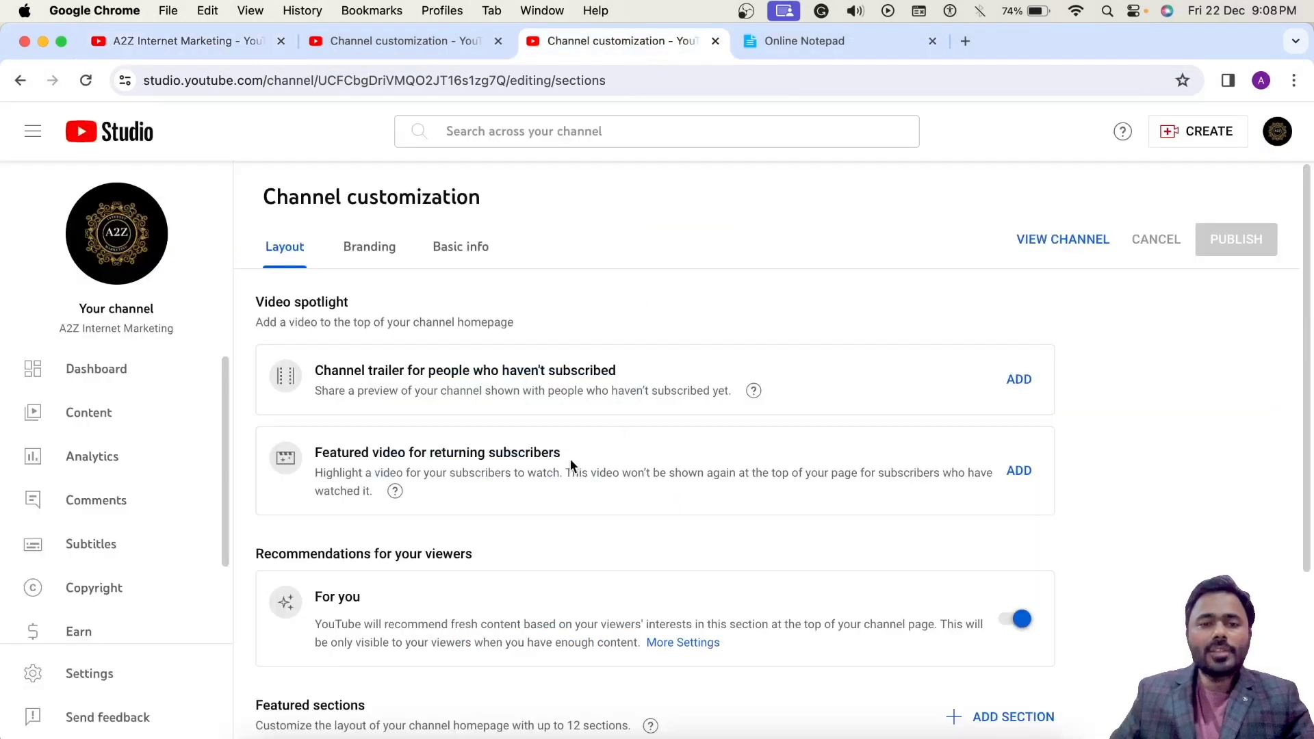
pyautogui.click(424, 40)
pyautogui.press('super+v')
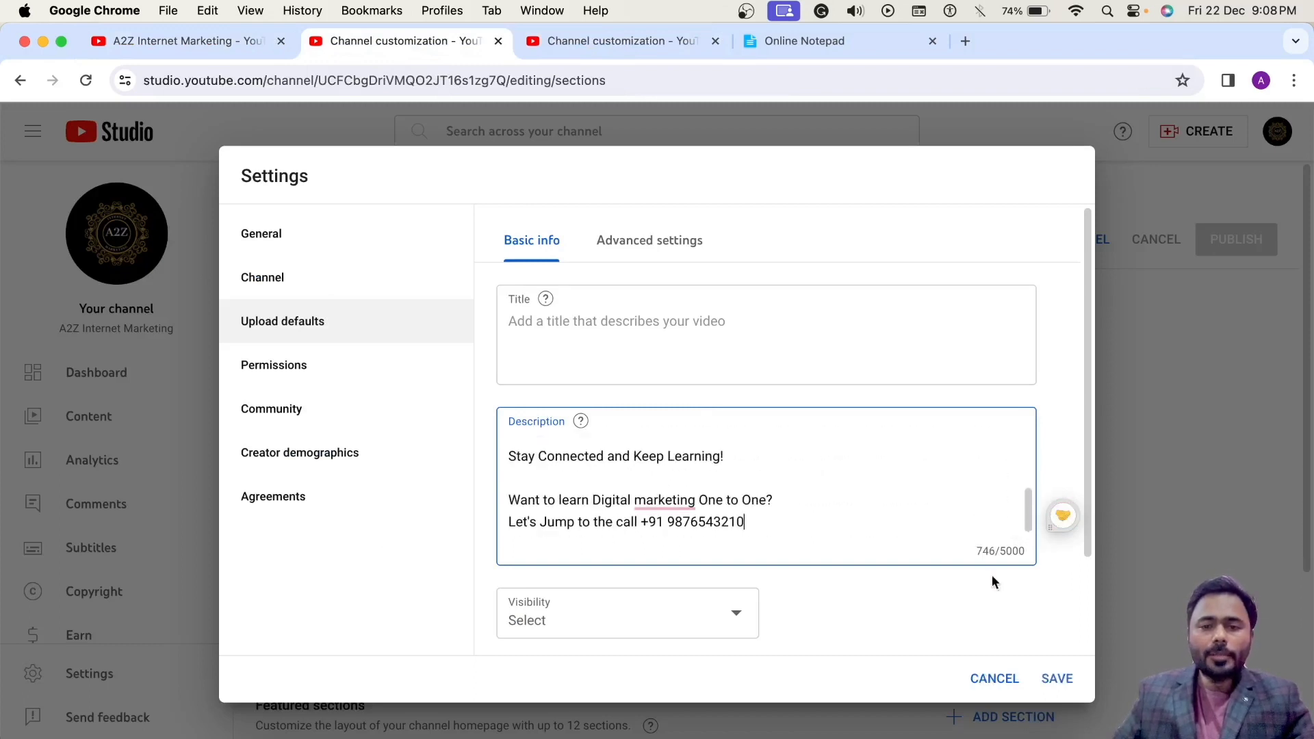
# Delete the welcome text and the introduction through "Stay Connected and Keep Learning!" from the default description.
pyautogui.moveTo(724, 456); pyautogui.dragTo(512, 491)
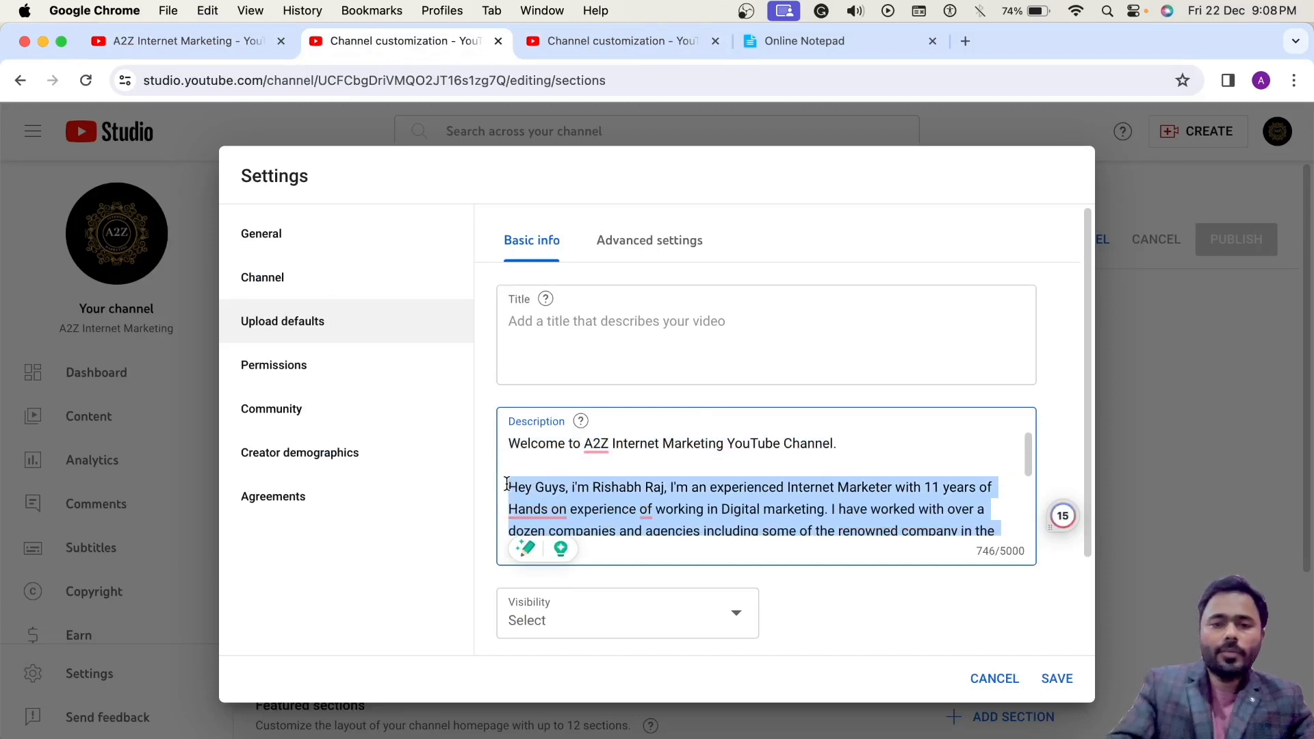
pyautogui.press('super+v')
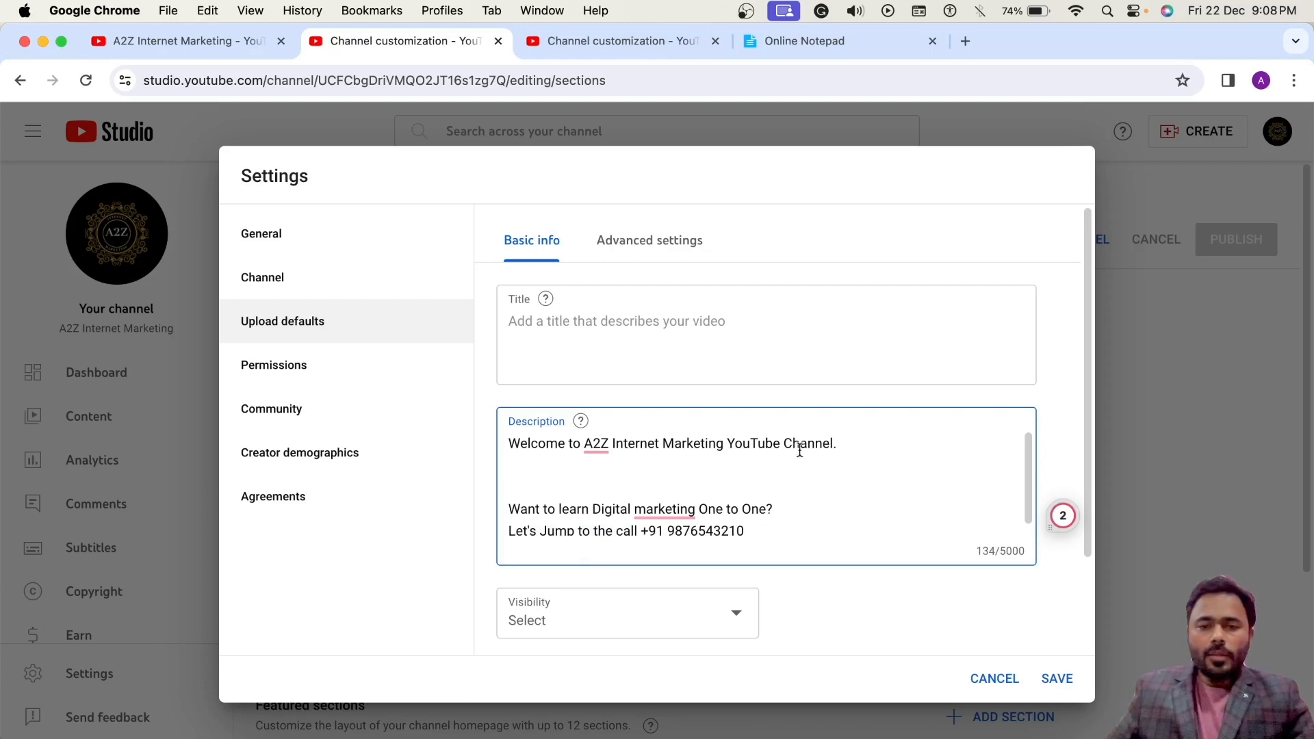
pyautogui.moveTo(833, 443); pyautogui.dragTo(660, 425)
pyautogui.press('BackSpace')
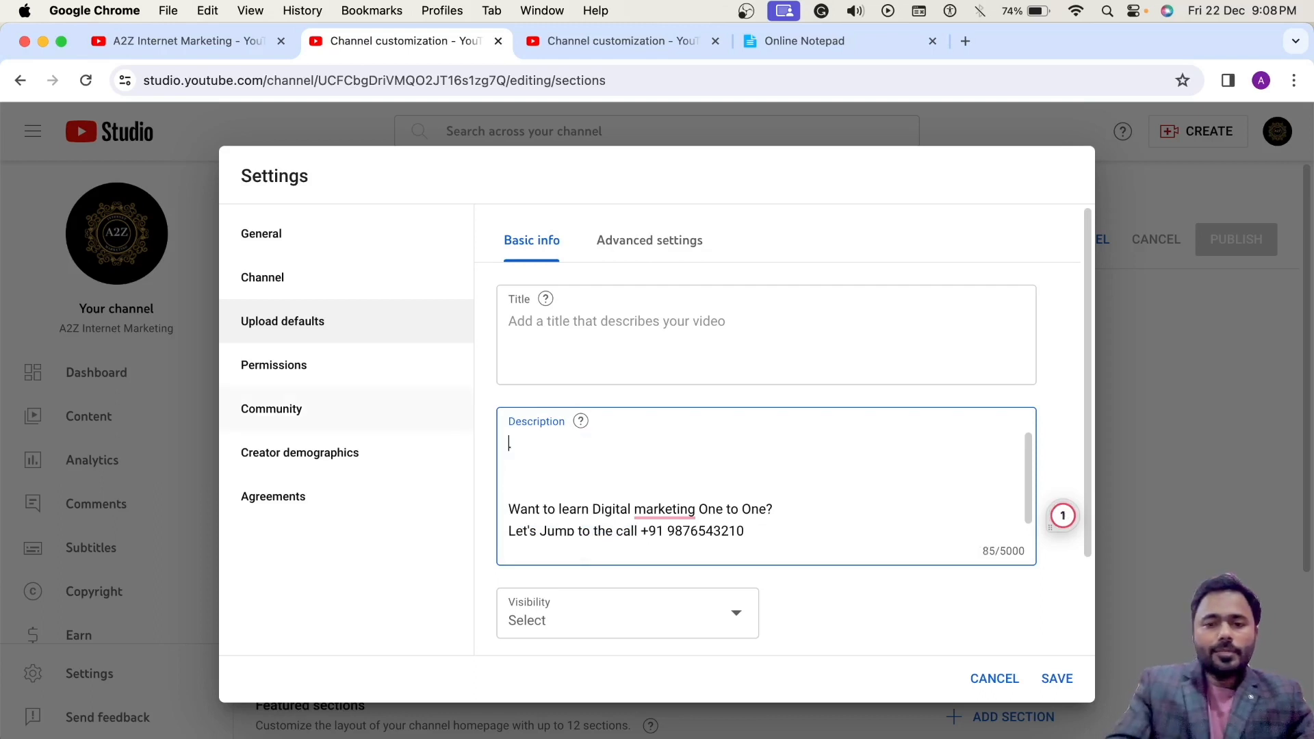
# Capitalize "Marketing" in the "Want to learn Digital Marketing One to One?" line using the suggested correction.
pyautogui.moveTo(664, 510)
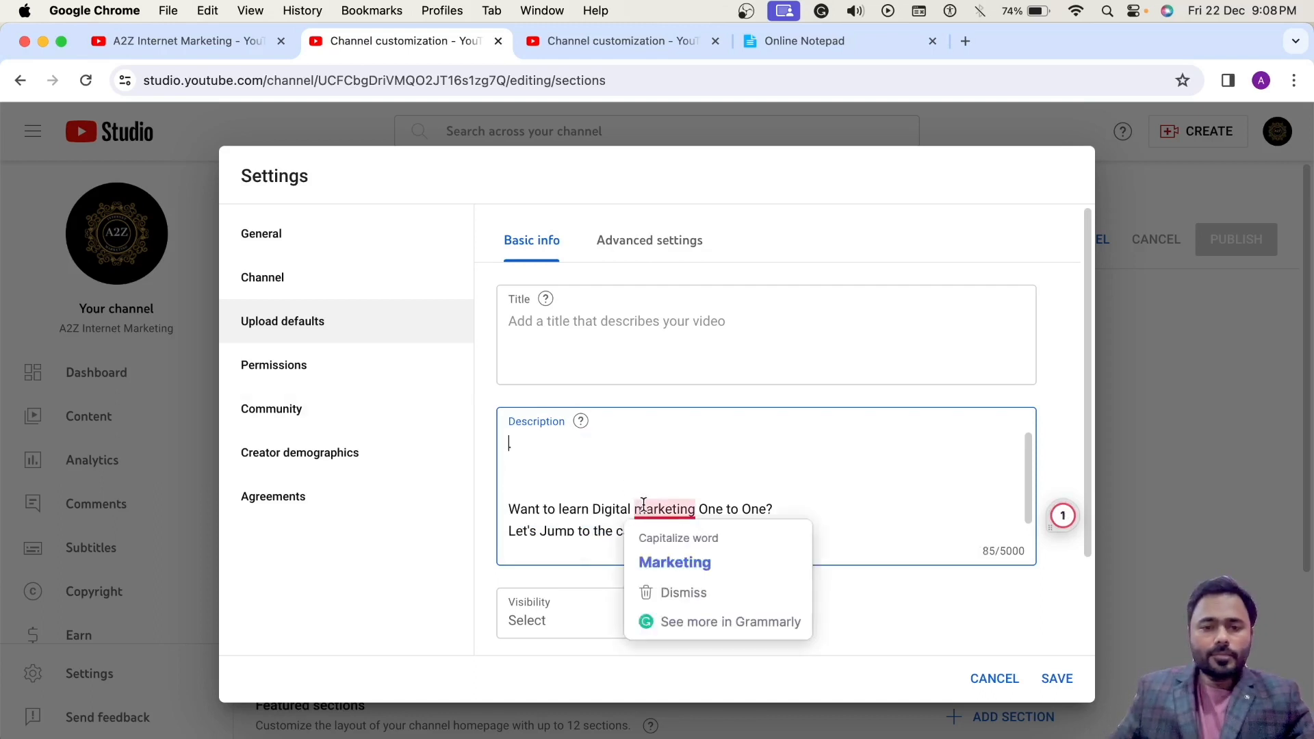
pyautogui.click(669, 559)
pyautogui.click(584, 493)
pyautogui.scroll(-1, 787, 503)
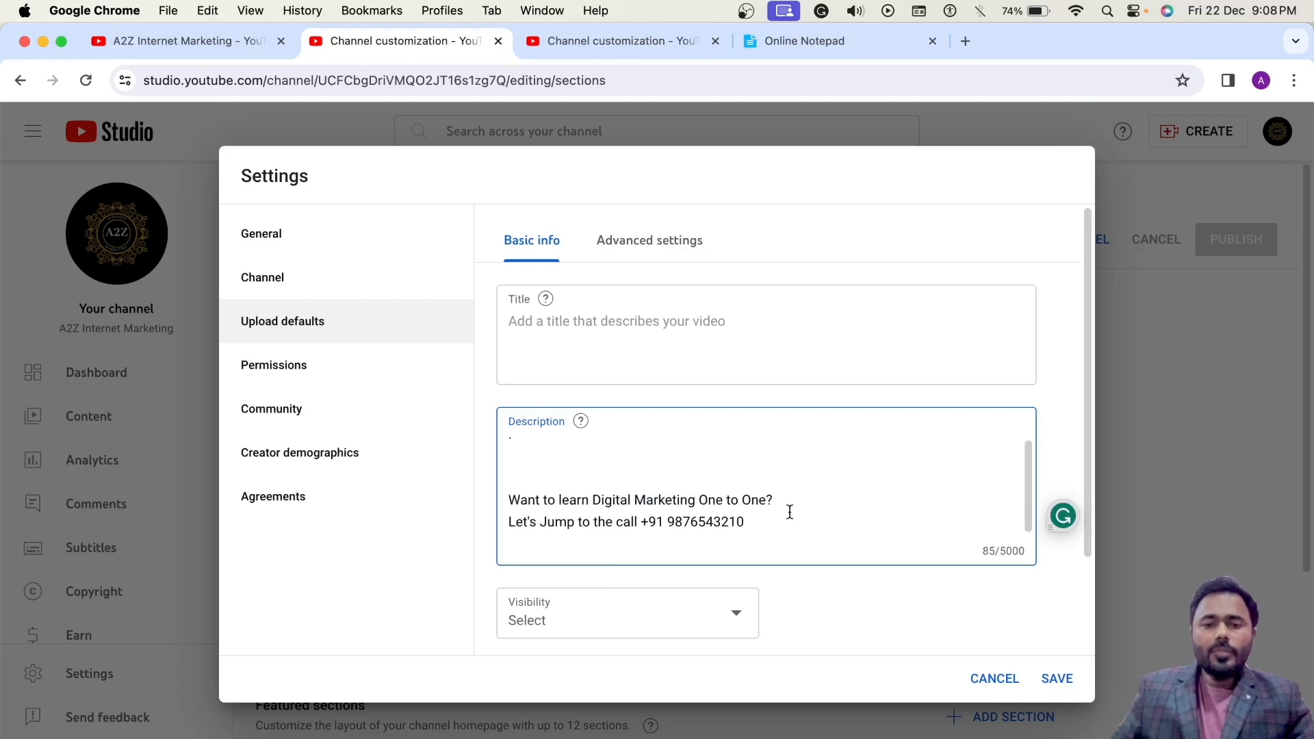
pyautogui.click(518, 492)
pyautogui.click(521, 480)
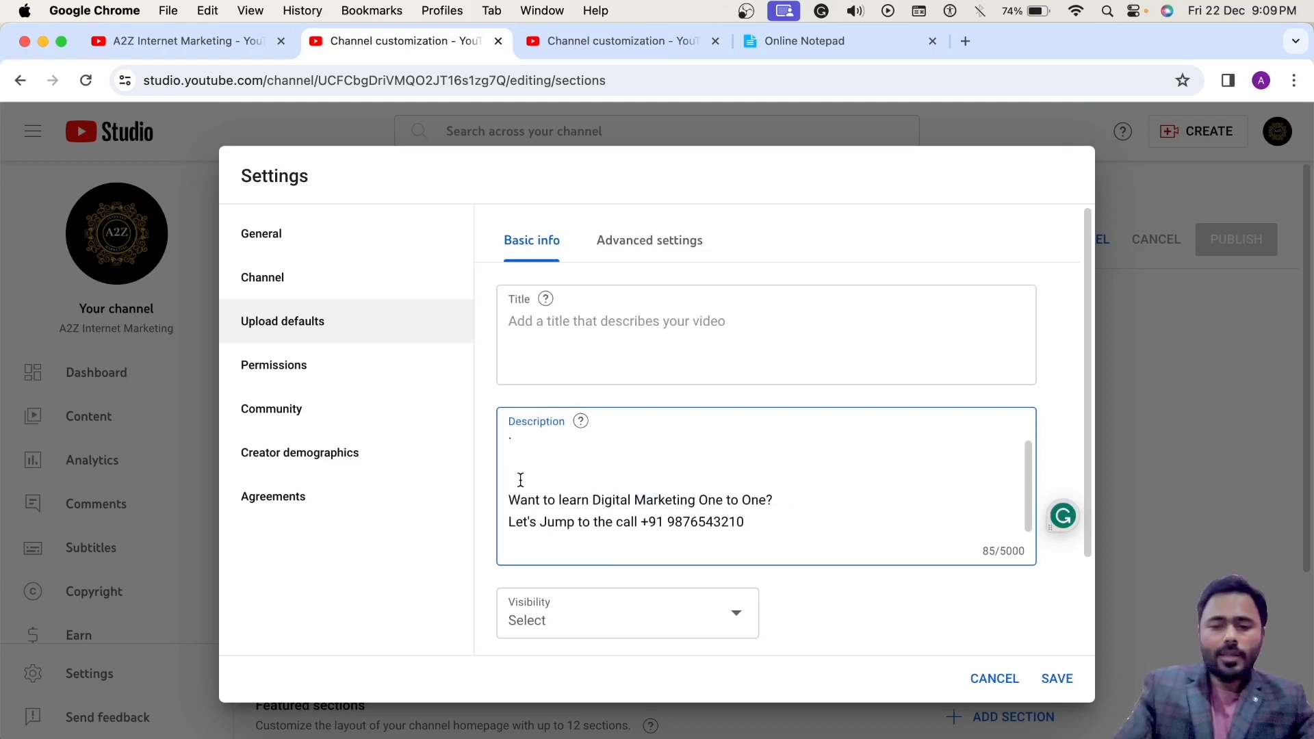
# Start a new paragraph below the call line of the default description with the text "Want to contact".
pyautogui.click(744, 521)
pyautogui.press('Return')
pyautogui.press('Return')
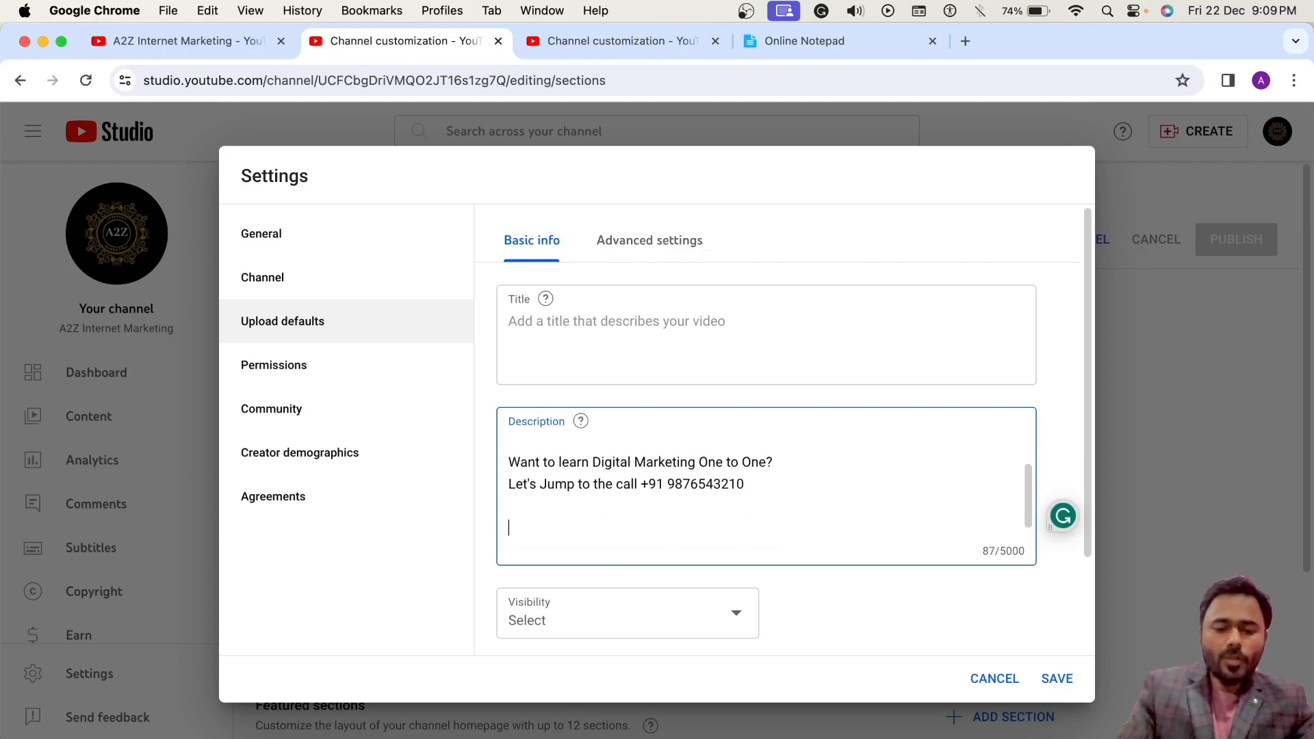
pyautogui.write('Want to')
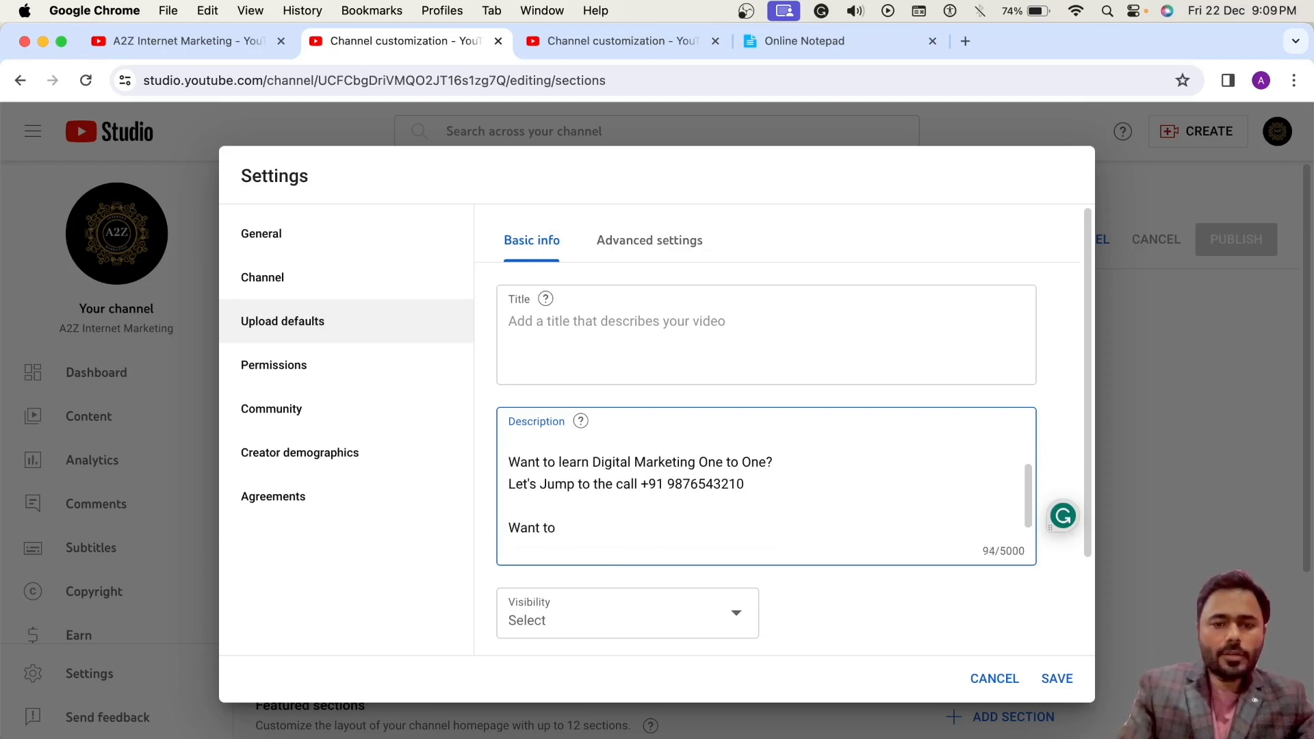
pyautogui.write(' contact')
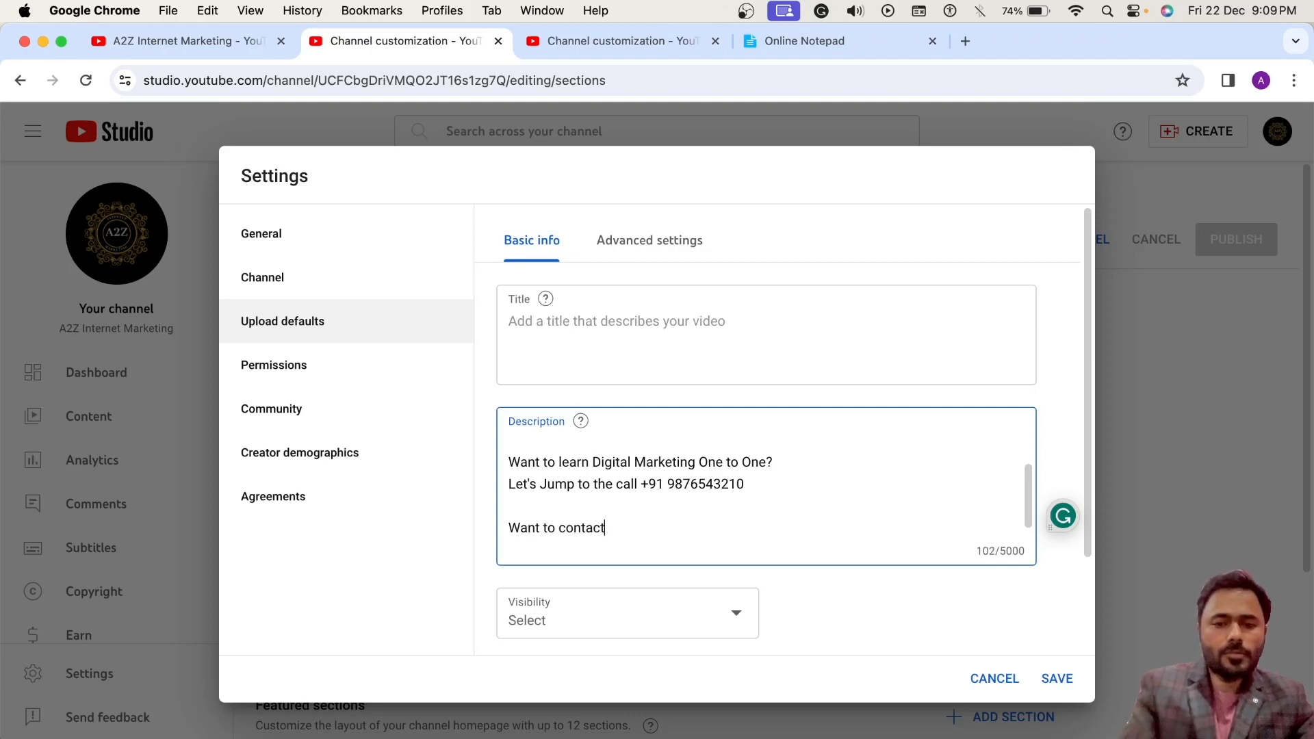
# Switch to Online Notepad, copy the block from the website address through the Instagram, X and Facebook links, and return to the upload defaults.
pyautogui.click(797, 41)
pyautogui.click(644, 290)
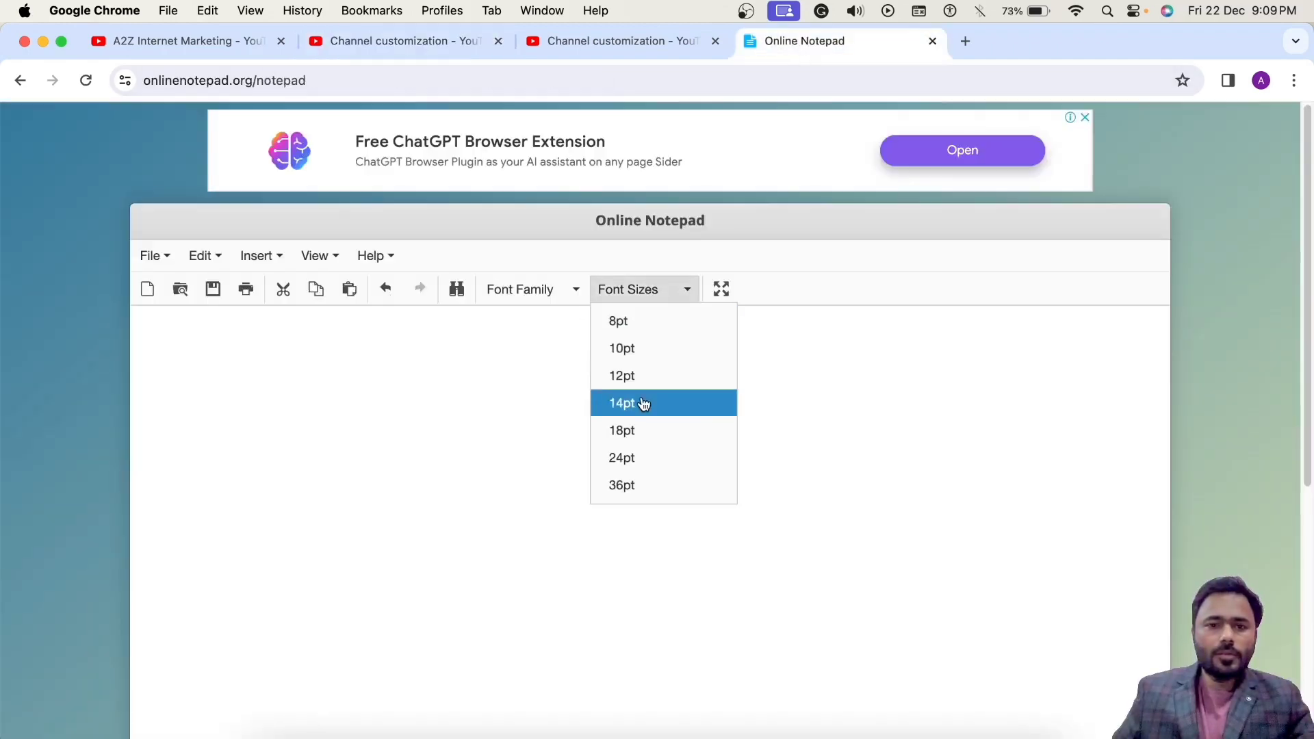
pyautogui.click(355, 510)
pyautogui.press('super+v')
pyautogui.click(325, 601)
pyautogui.scroll(-5, 334, 582)
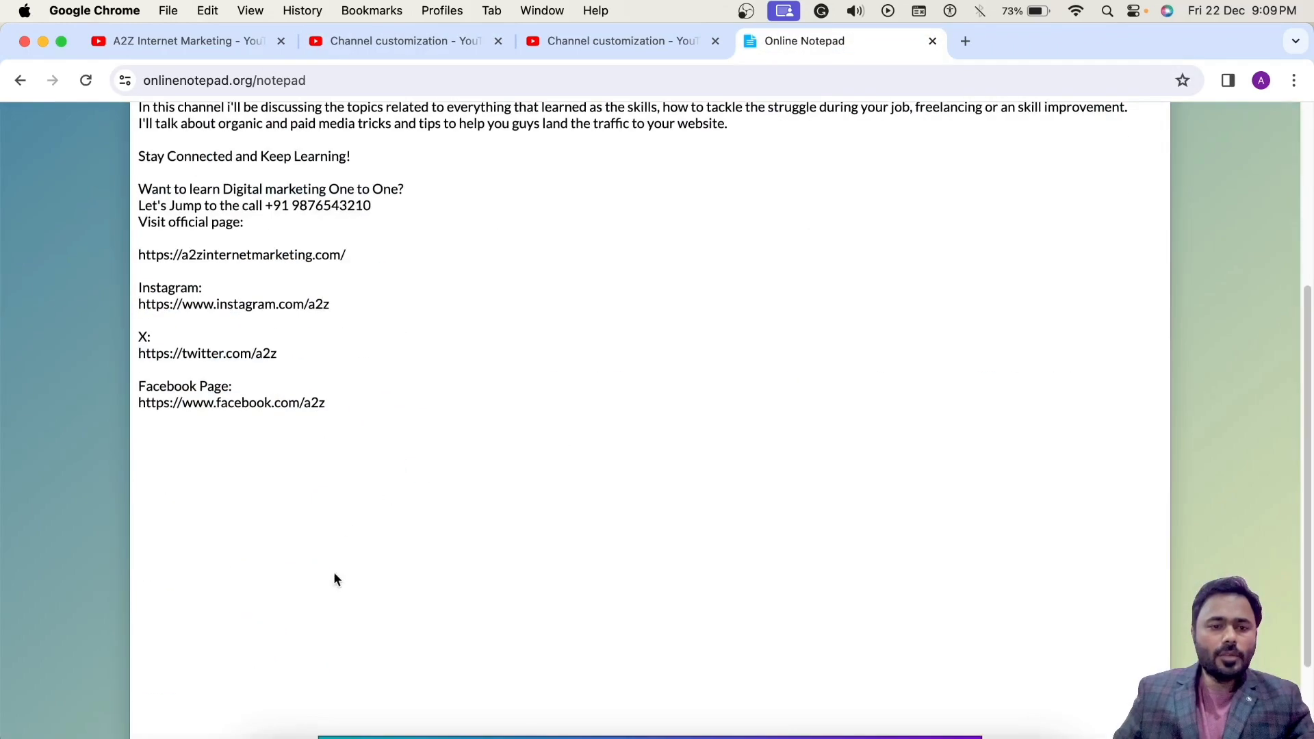
pyautogui.moveTo(350, 412); pyautogui.dragTo(132, 258)
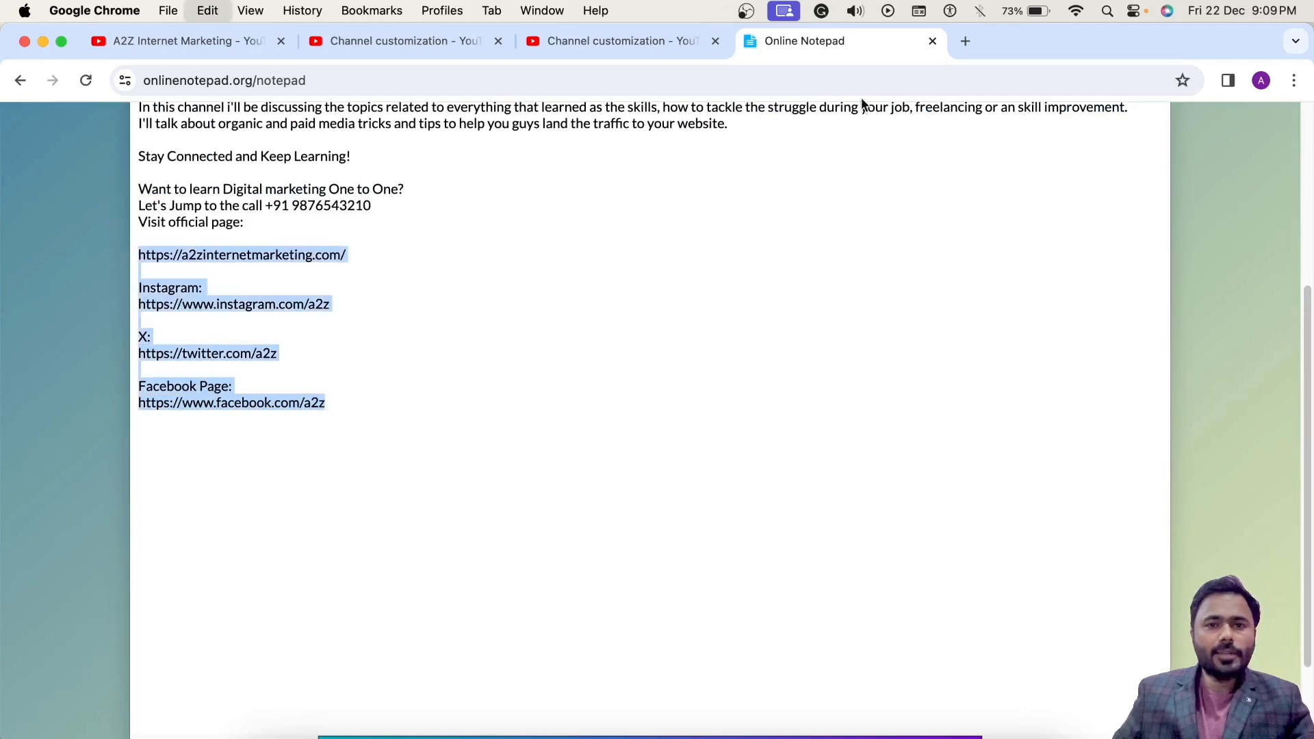
pyautogui.click(697, 42)
pyautogui.click(391, 43)
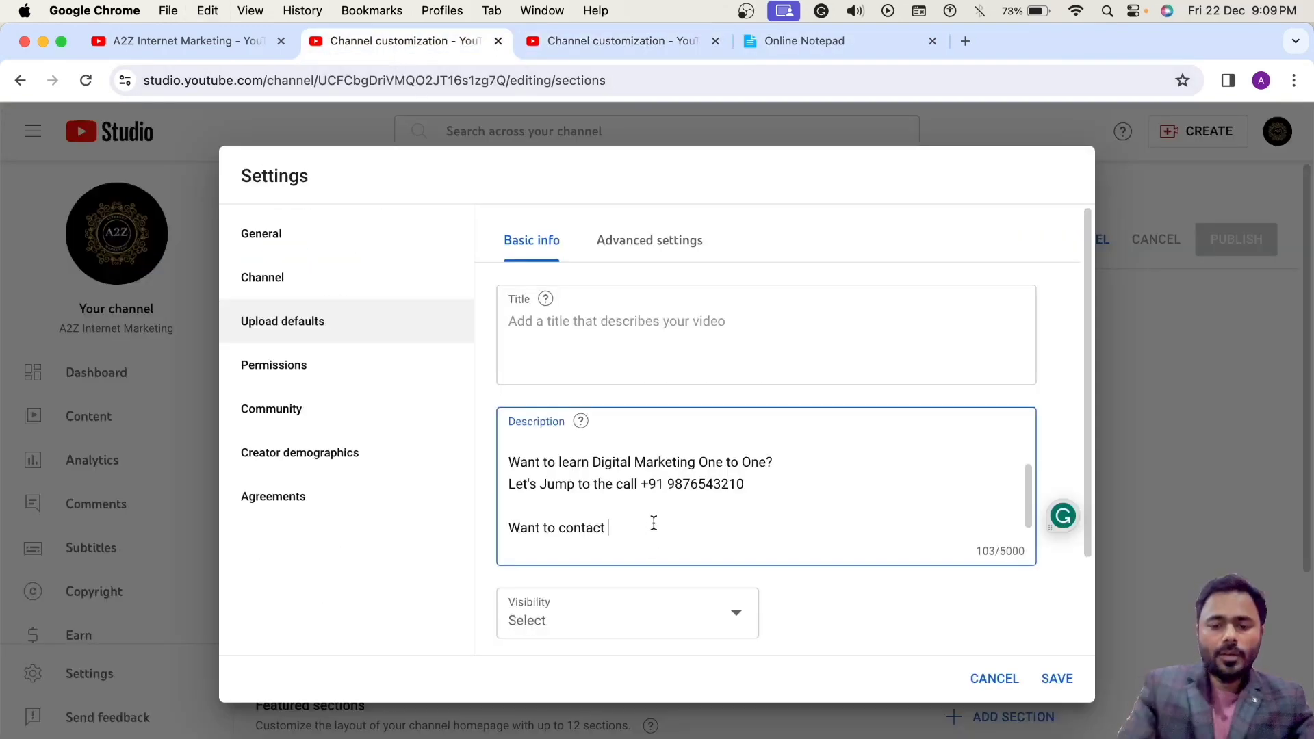
# Complete the contact line as "Want to contact me?" and paste the copied website and social media links beneath it.
pyautogui.write('me')
pyautogui.write('<')
pyautogui.press('BackSpace')
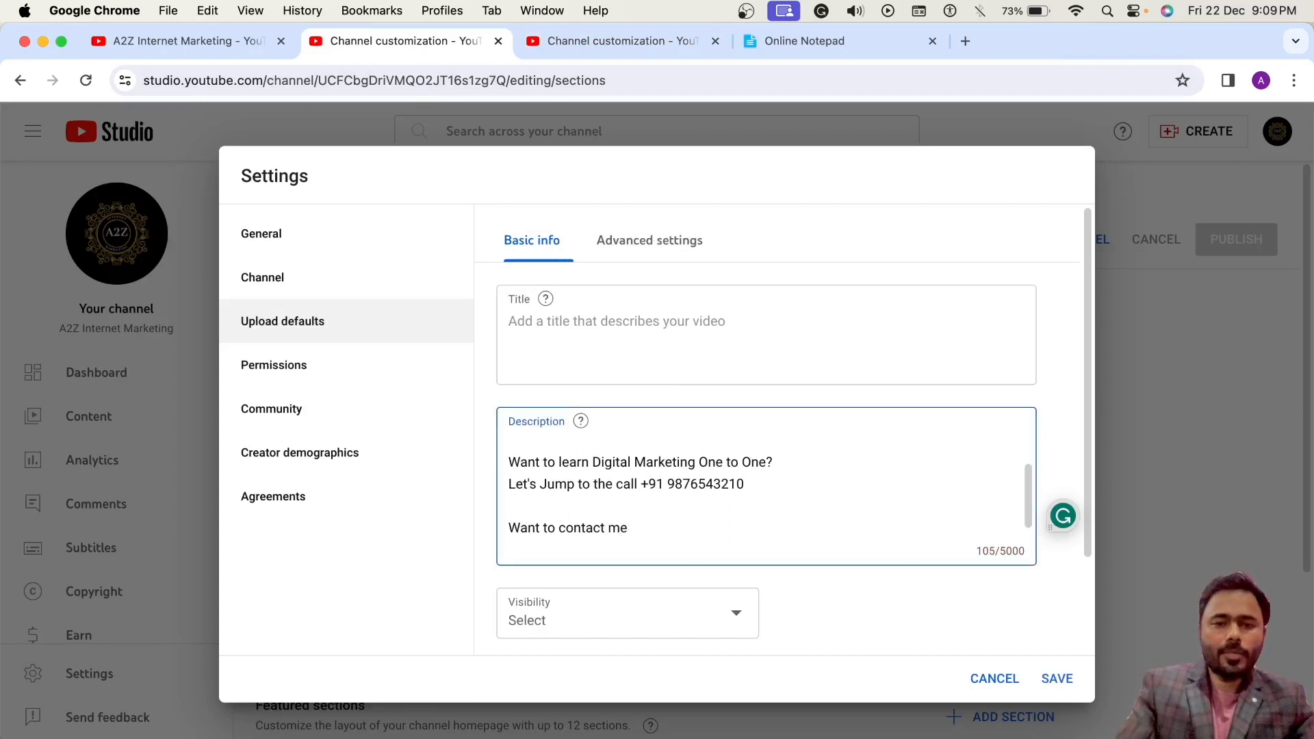
pyautogui.write('?')
pyautogui.press('Return')
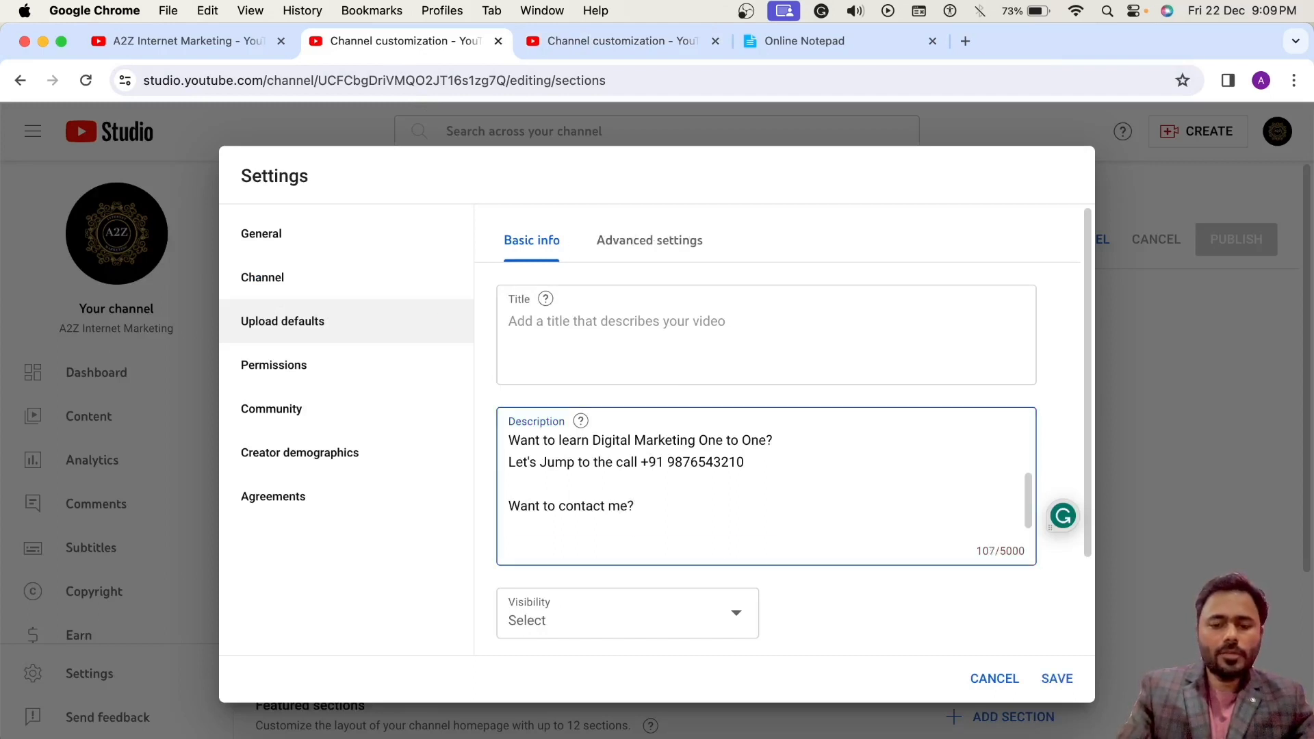
pyautogui.press('super+v')
# Remove the blank lines before the "Facebook Page:" and "X:" headings in the default description.
pyautogui.click(619, 488)
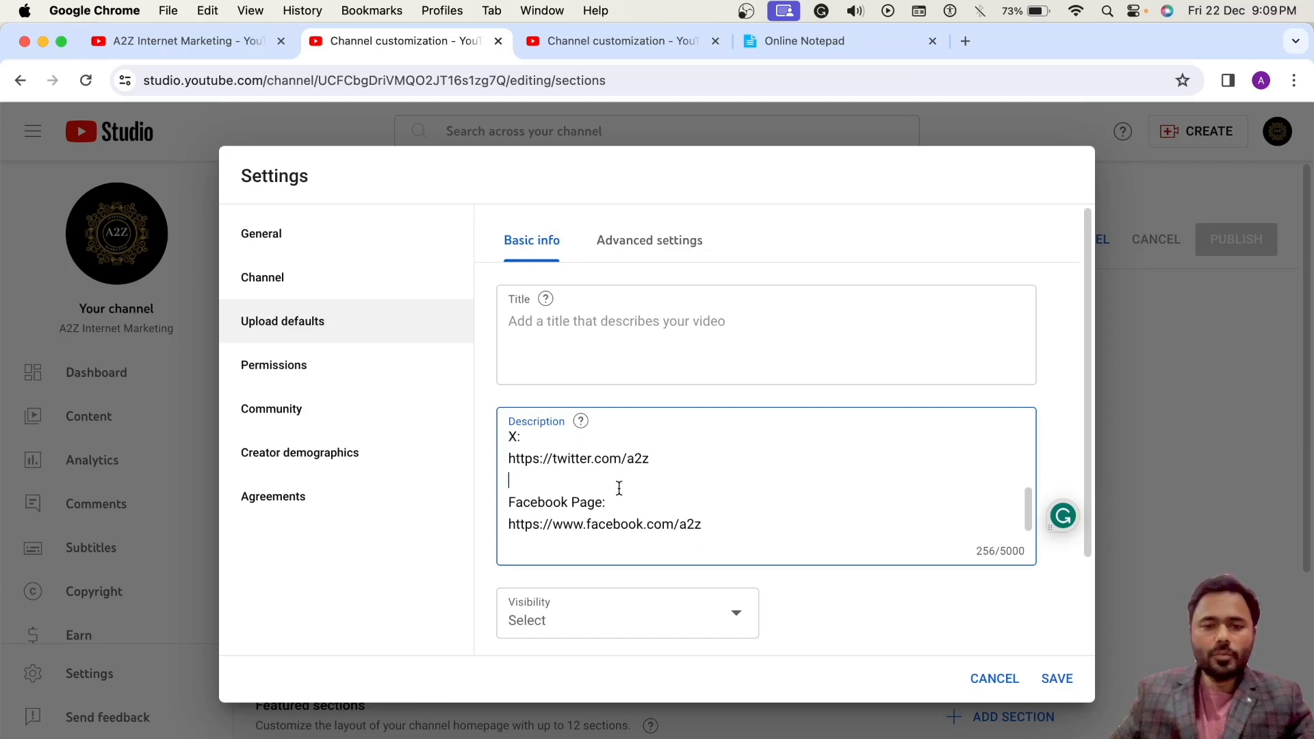
pyautogui.press('BackSpace')
pyautogui.scroll(1, 620, 488)
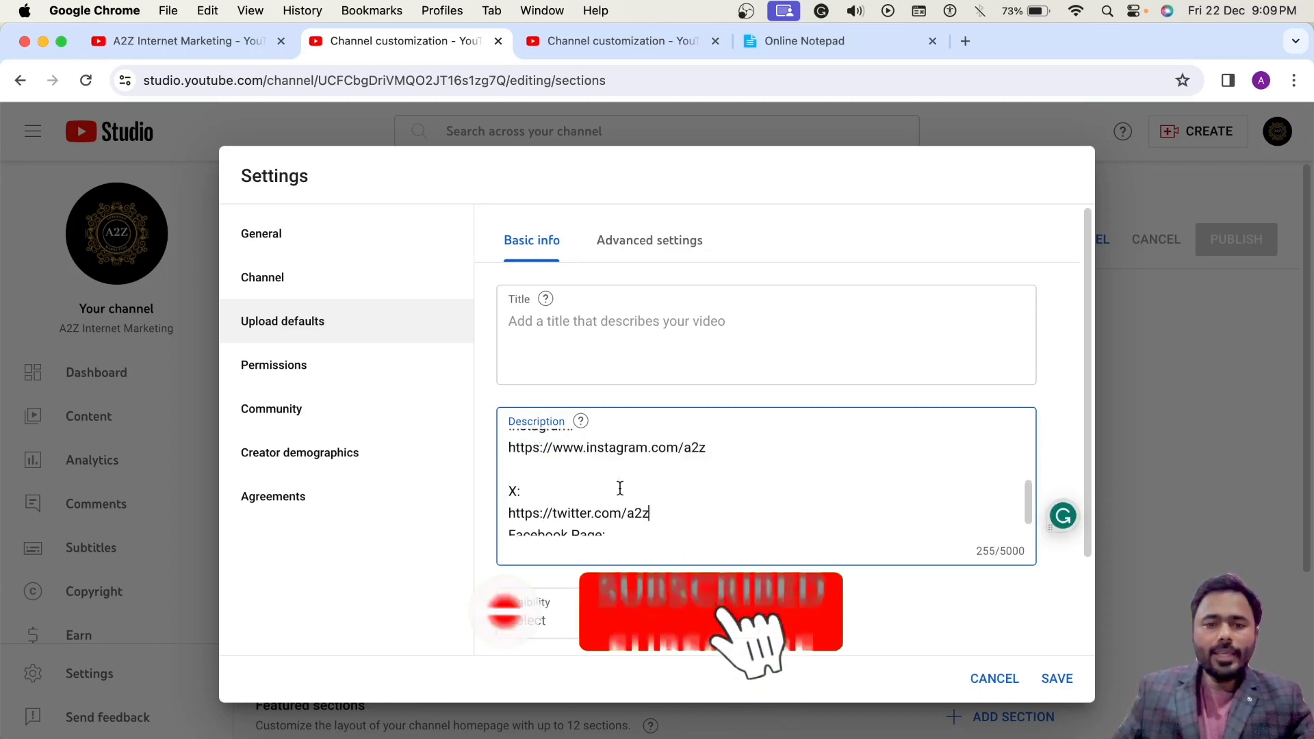
pyautogui.click(605, 471)
pyautogui.press('BackSpace')
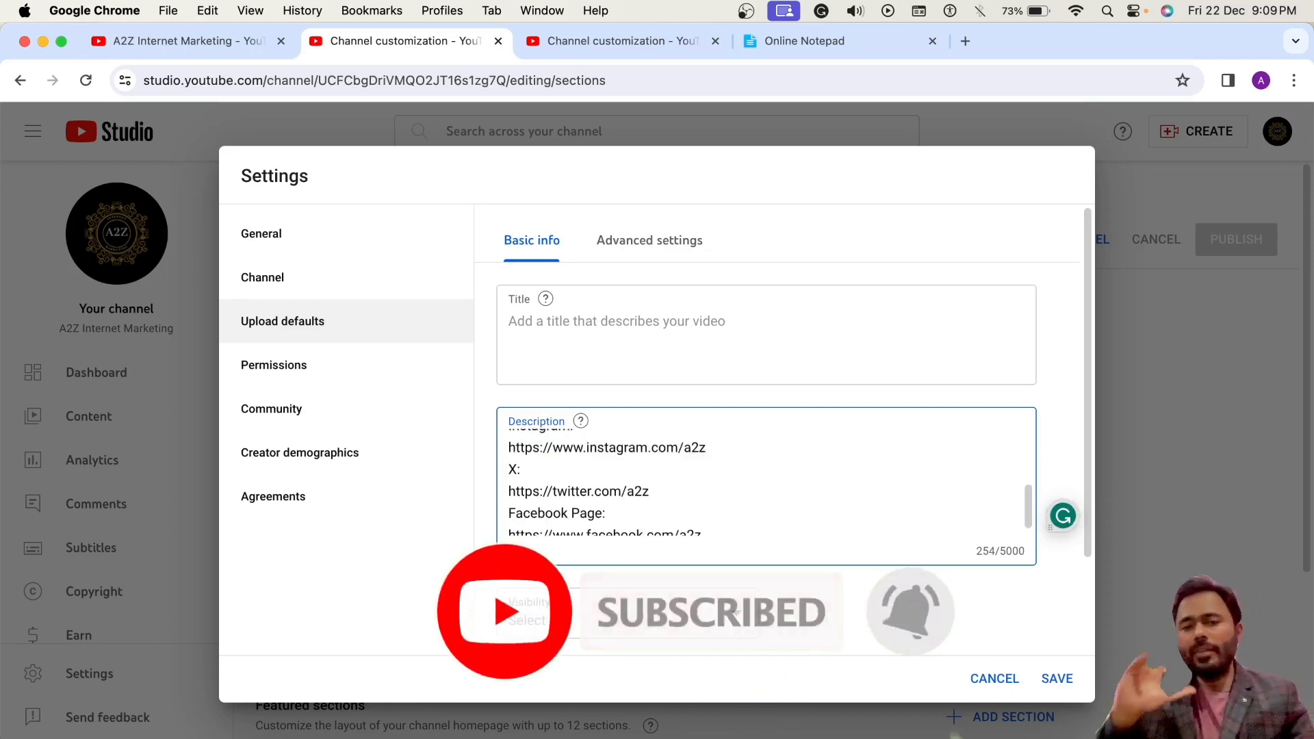
# Look over the default description back to its beginning and open the advanced settings of the upload defaults.
pyautogui.scroll(4, 618, 487)
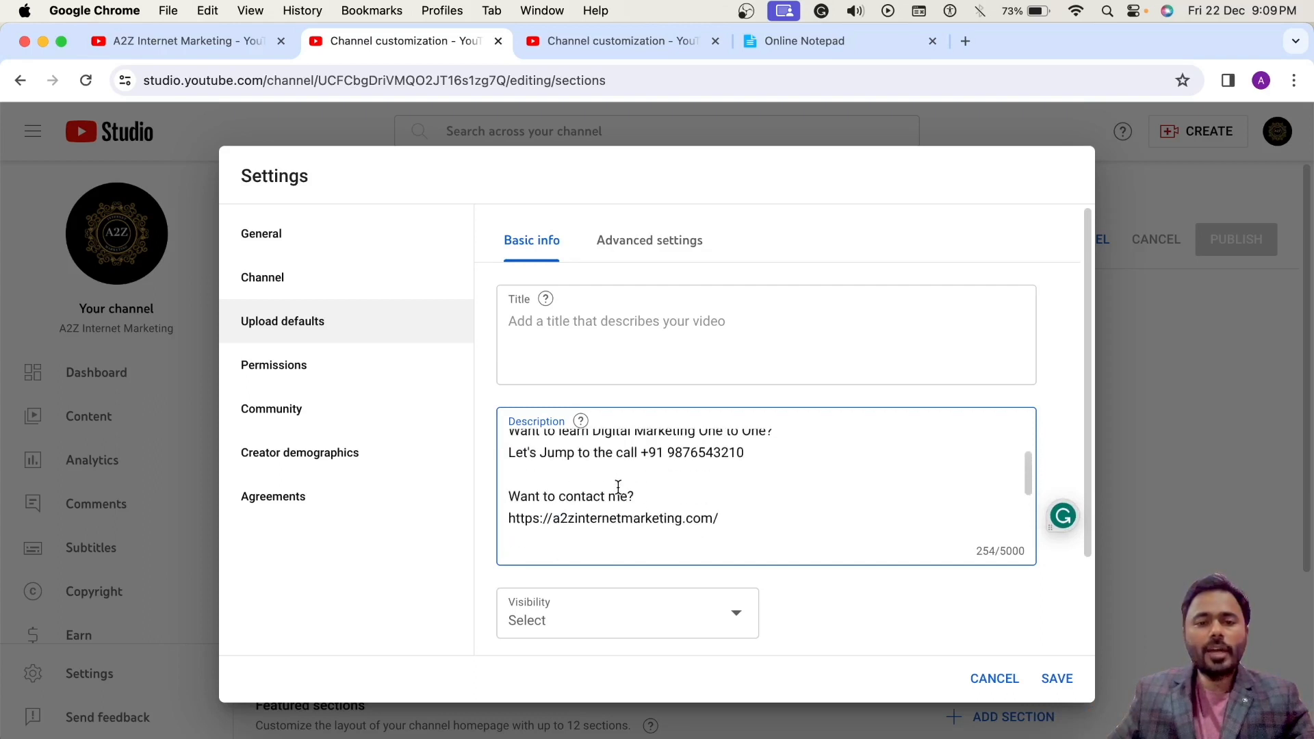
pyautogui.scroll(2, 637, 507)
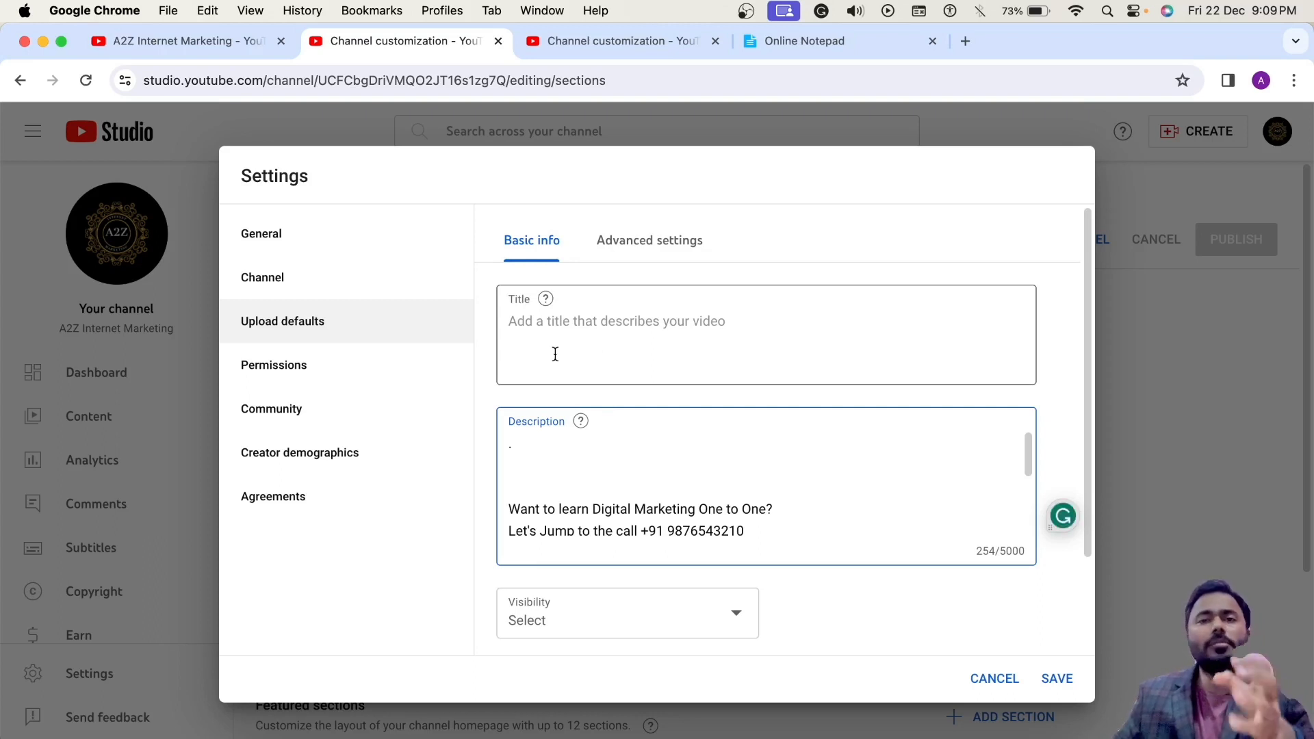
pyautogui.click(660, 240)
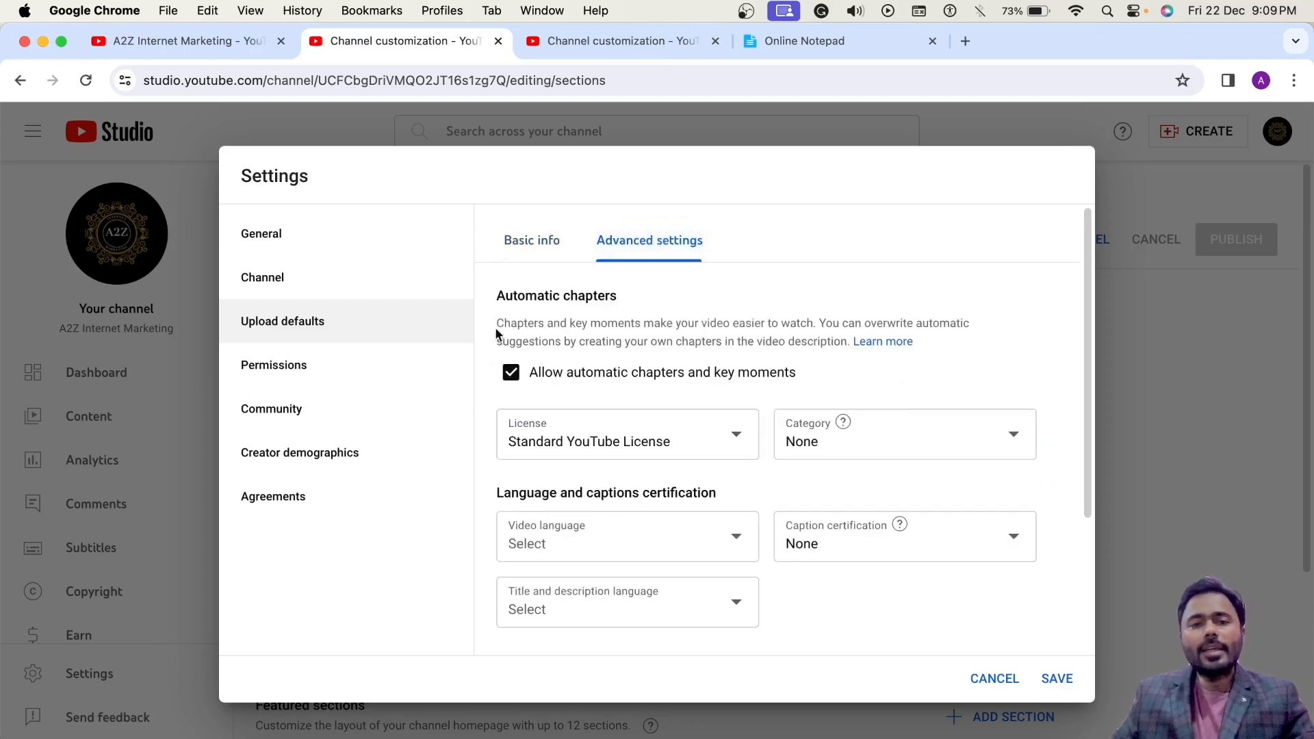
# Read the automatic chapters explanation, turning the option for automatic chapters and key moments off and back on.
pyautogui.moveTo(495, 295); pyautogui.dragTo(711, 282)
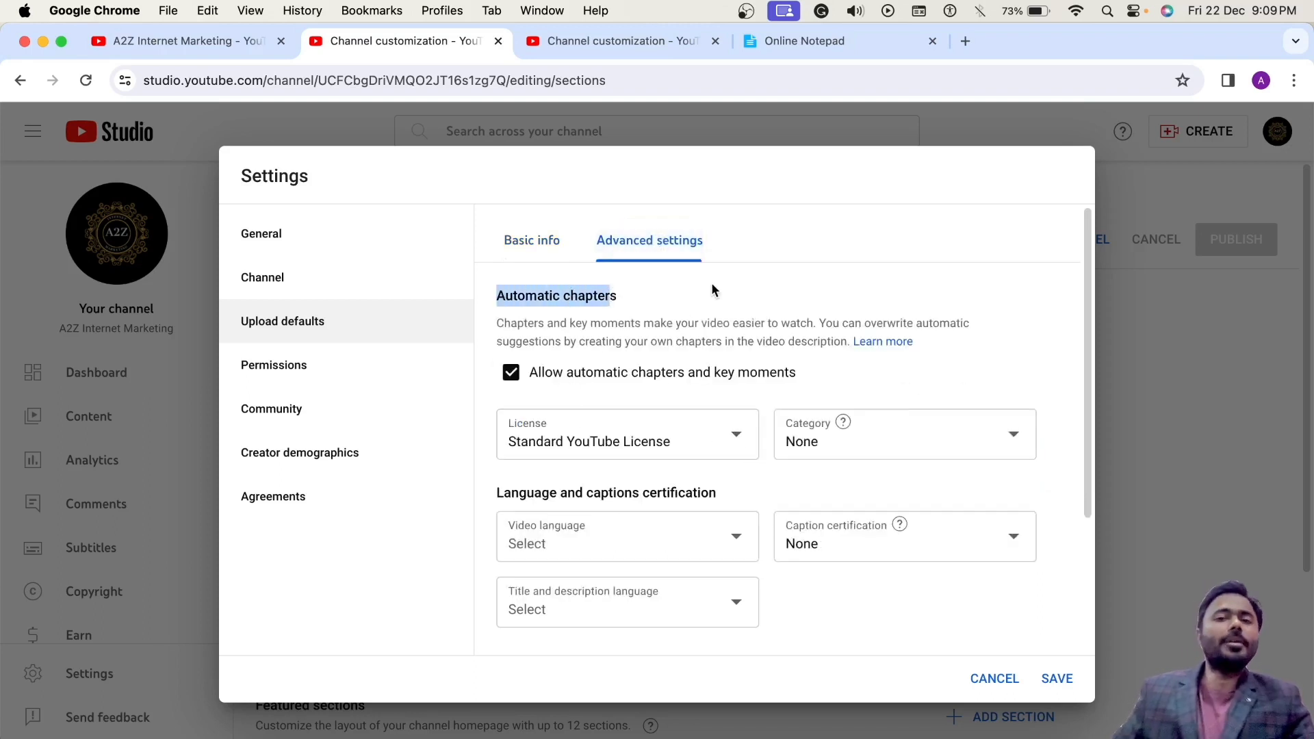
pyautogui.click(712, 282)
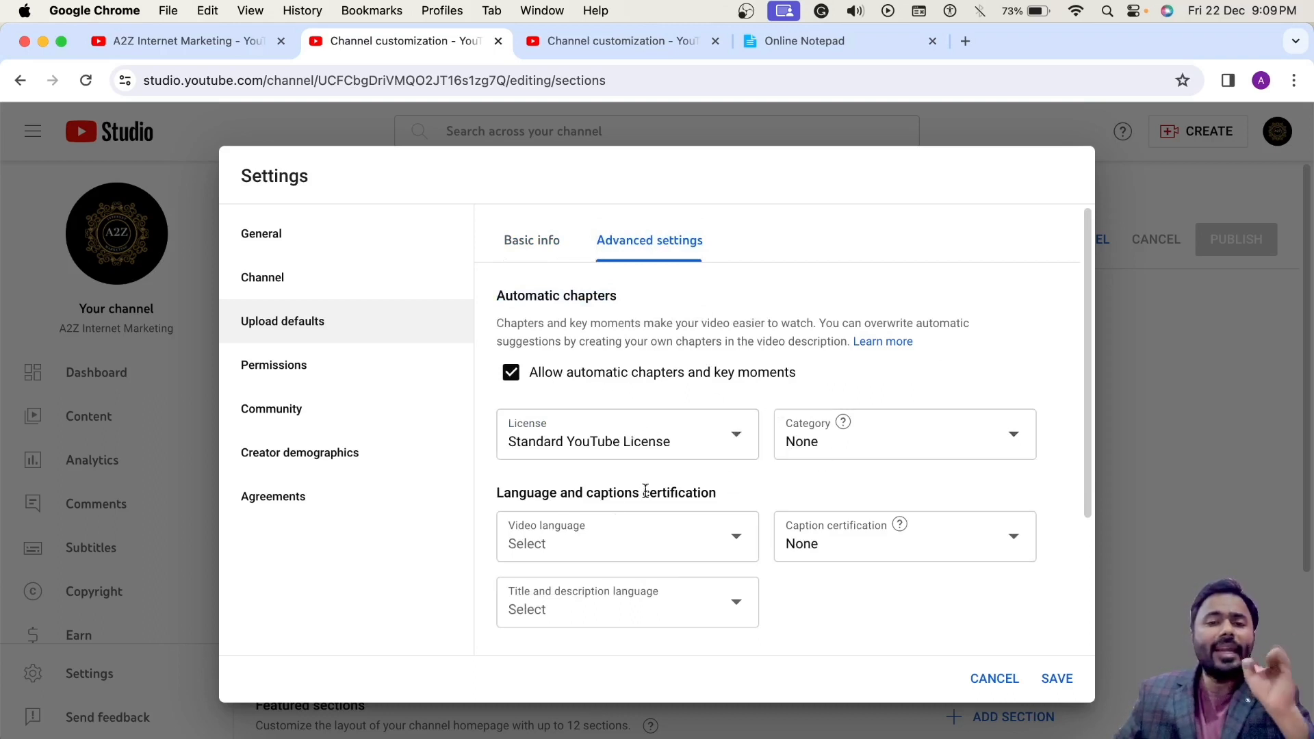
pyautogui.scroll(-1, 620, 490)
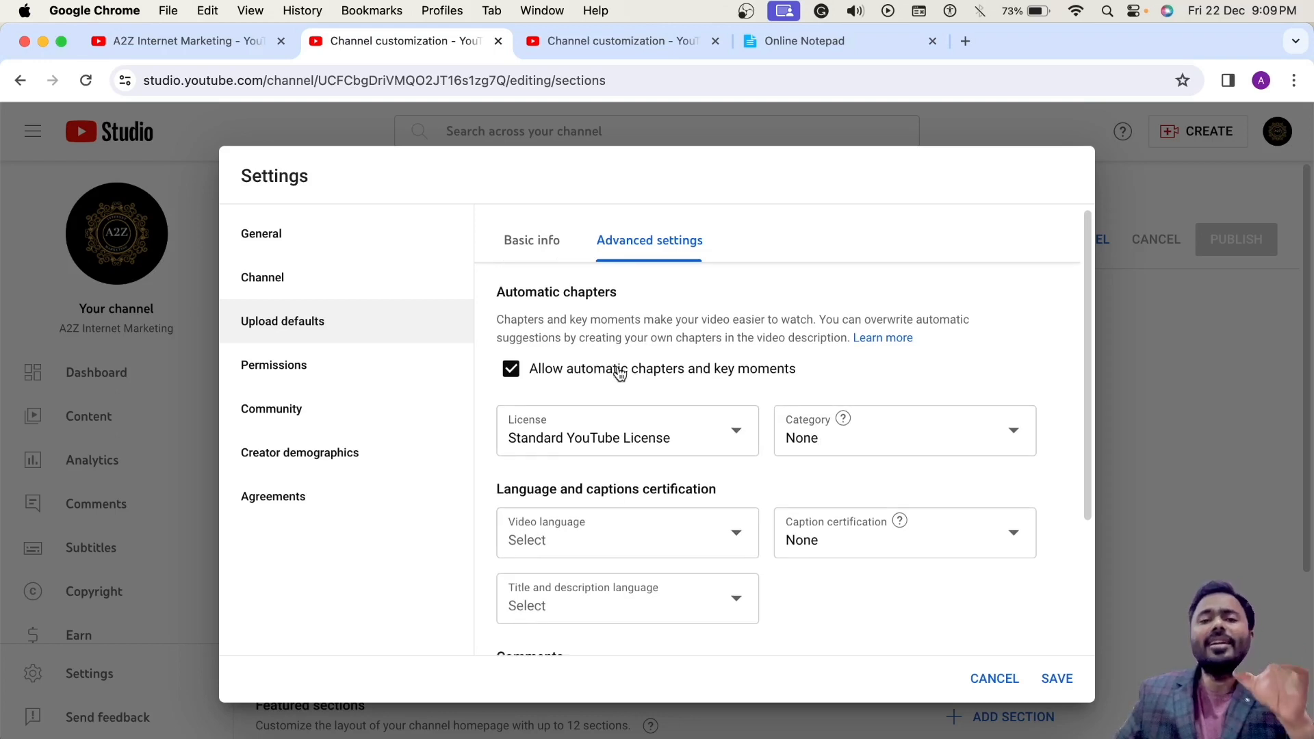
pyautogui.click(517, 379)
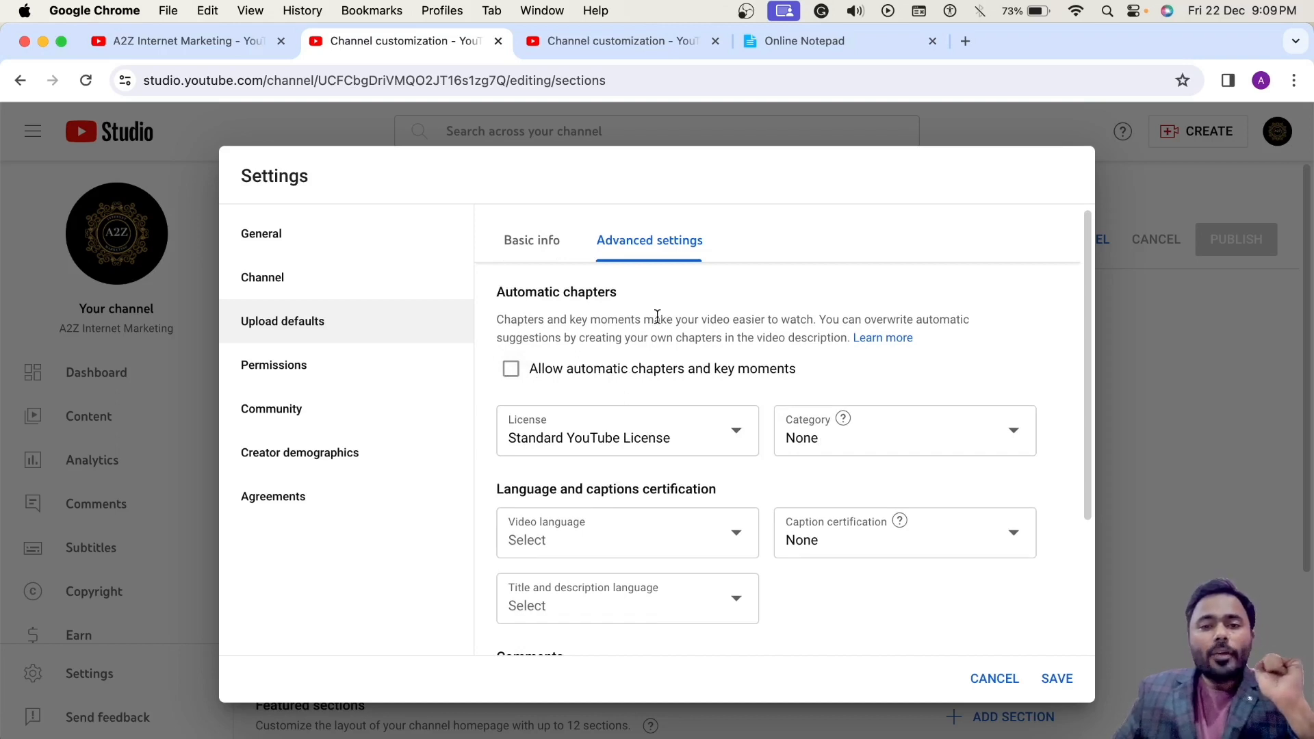
pyautogui.moveTo(644, 319); pyautogui.dragTo(714, 350)
pyautogui.click(840, 318)
pyautogui.moveTo(732, 350); pyautogui.dragTo(810, 339)
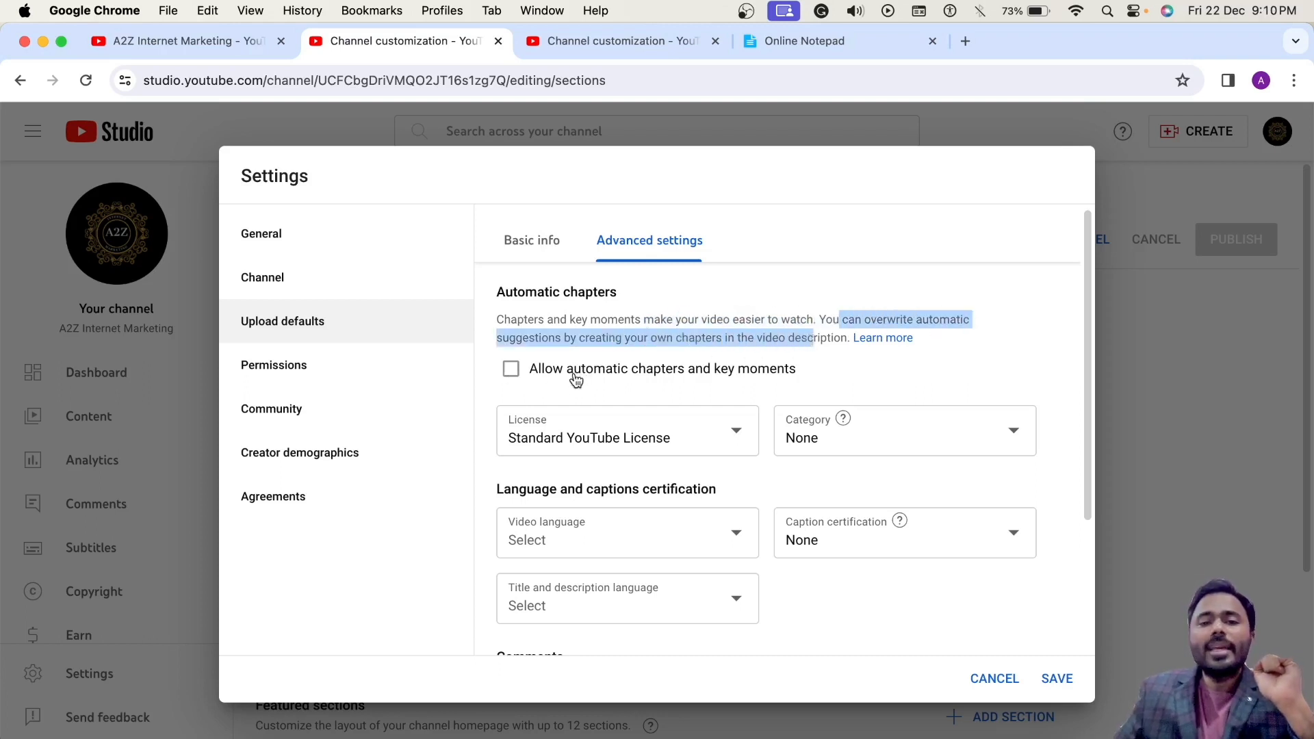
pyautogui.click(510, 377)
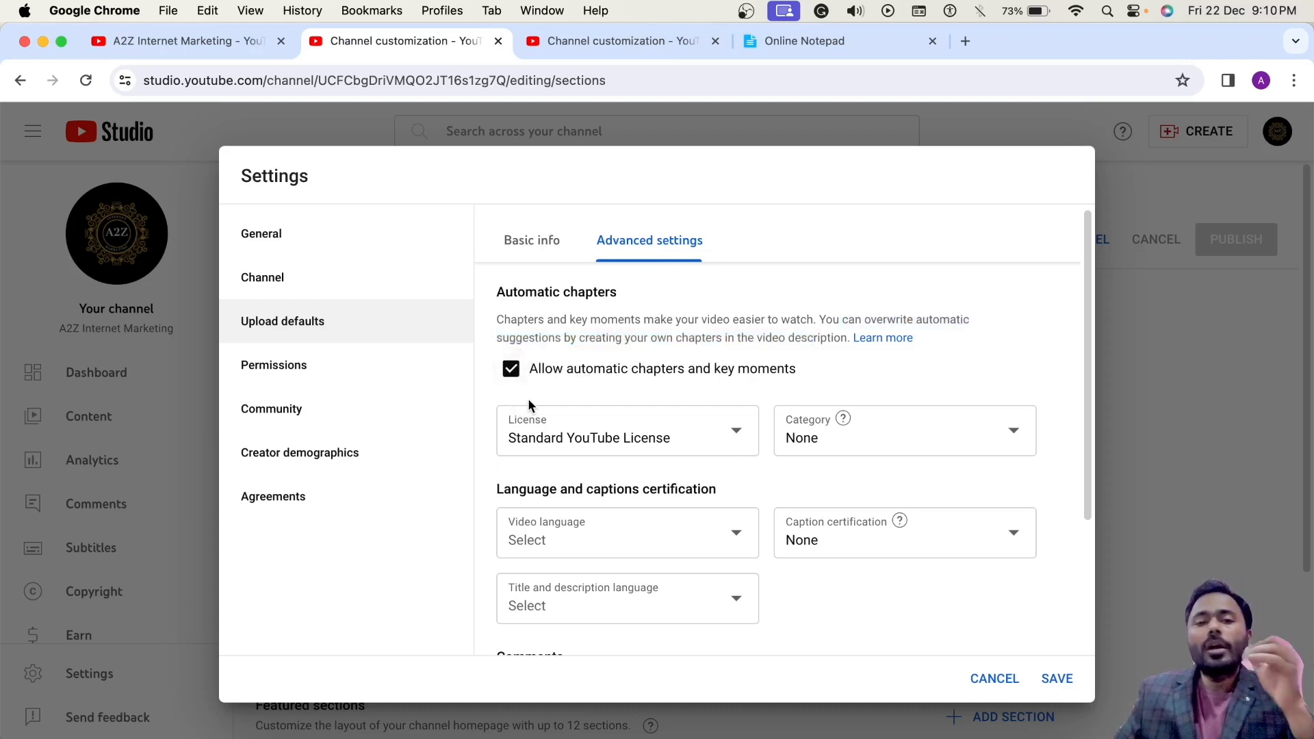
# Set the default video category to Howto & Style, keeping the Standard YouTube License.
pyautogui.scroll(-1, 537, 395)
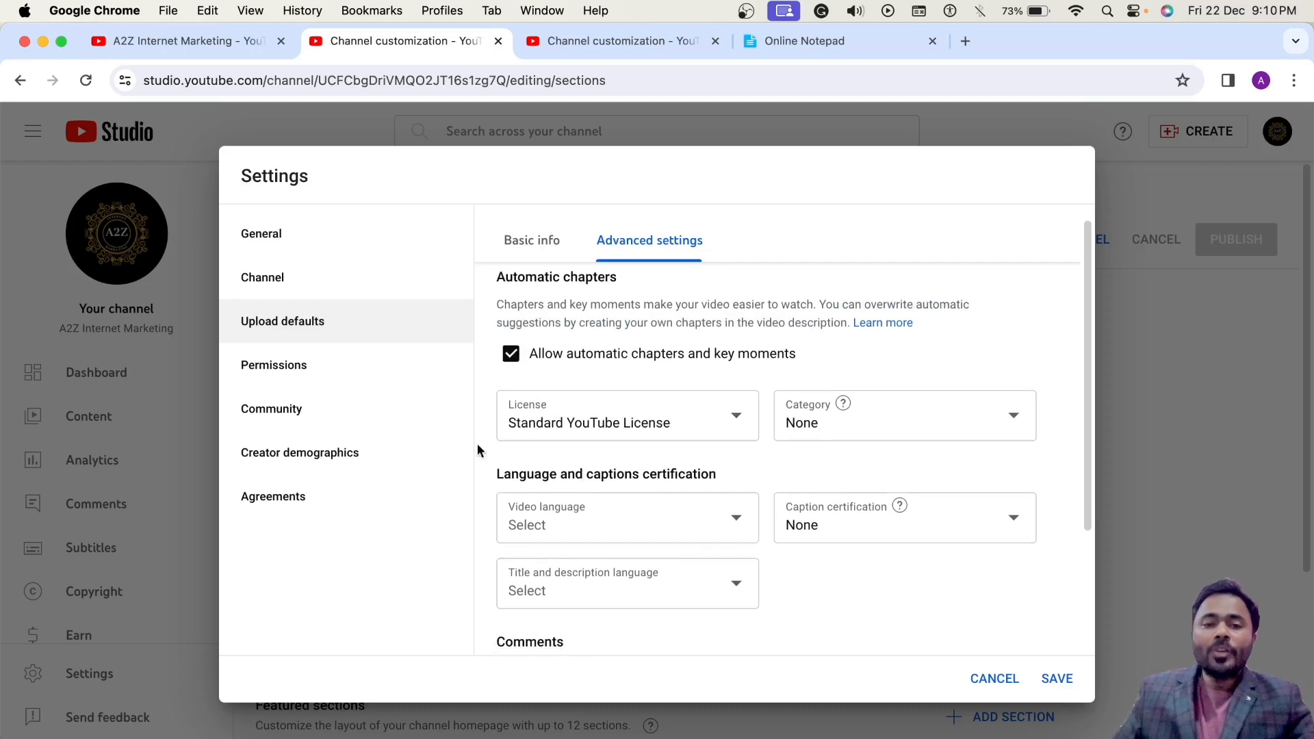
pyautogui.click(559, 426)
pyautogui.click(657, 414)
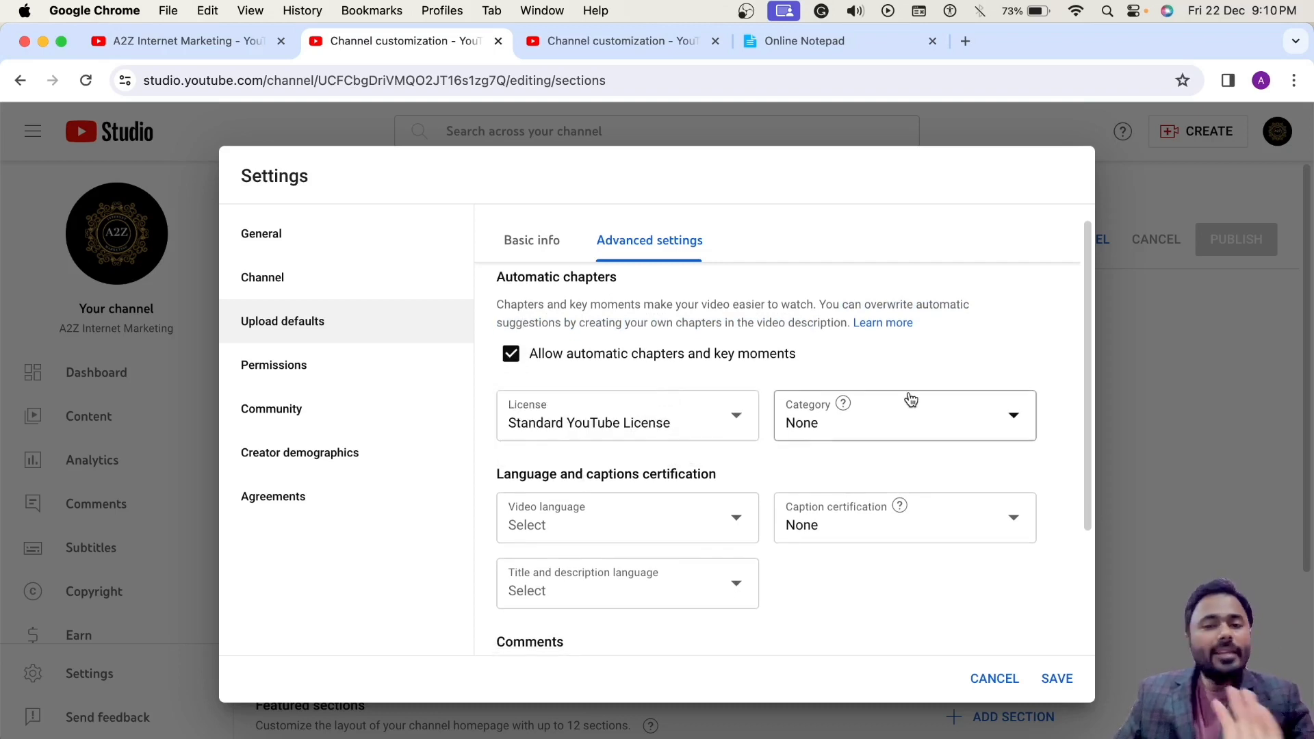
pyautogui.click(919, 419)
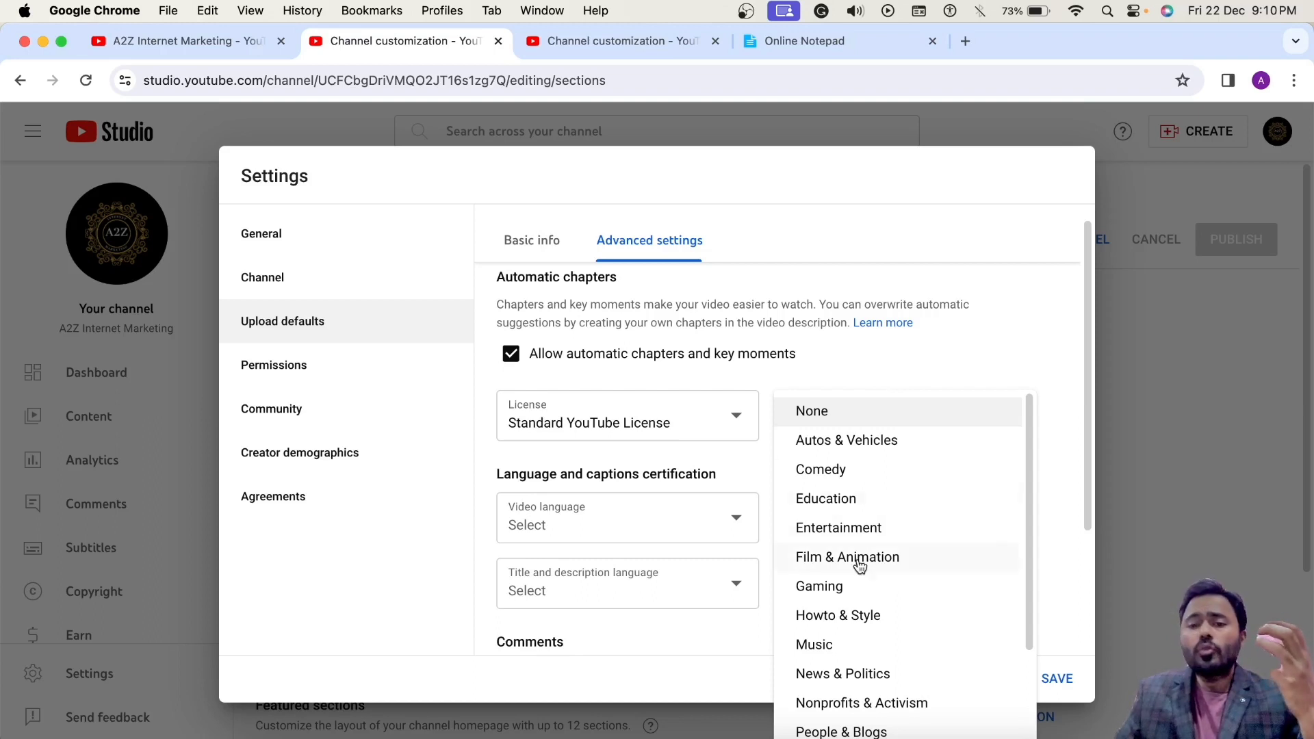
pyautogui.click(874, 614)
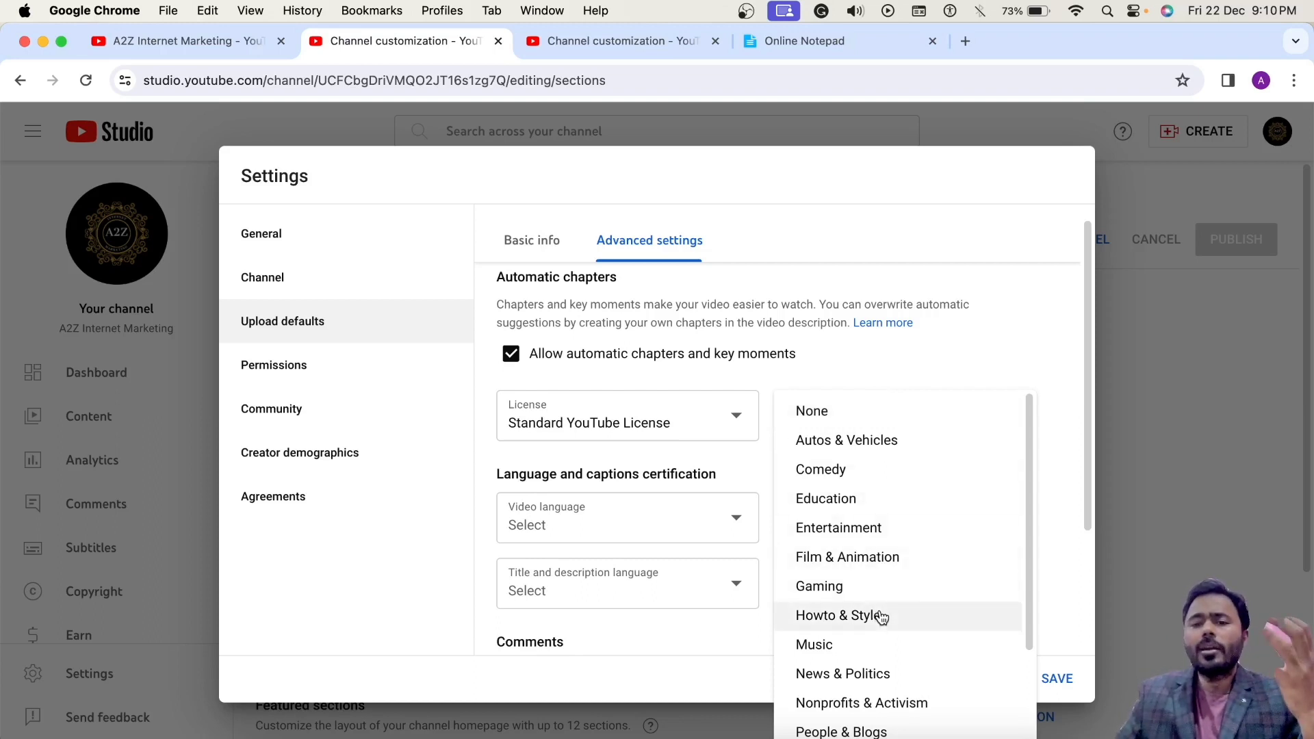
pyautogui.click(792, 361)
pyautogui.click(792, 361)
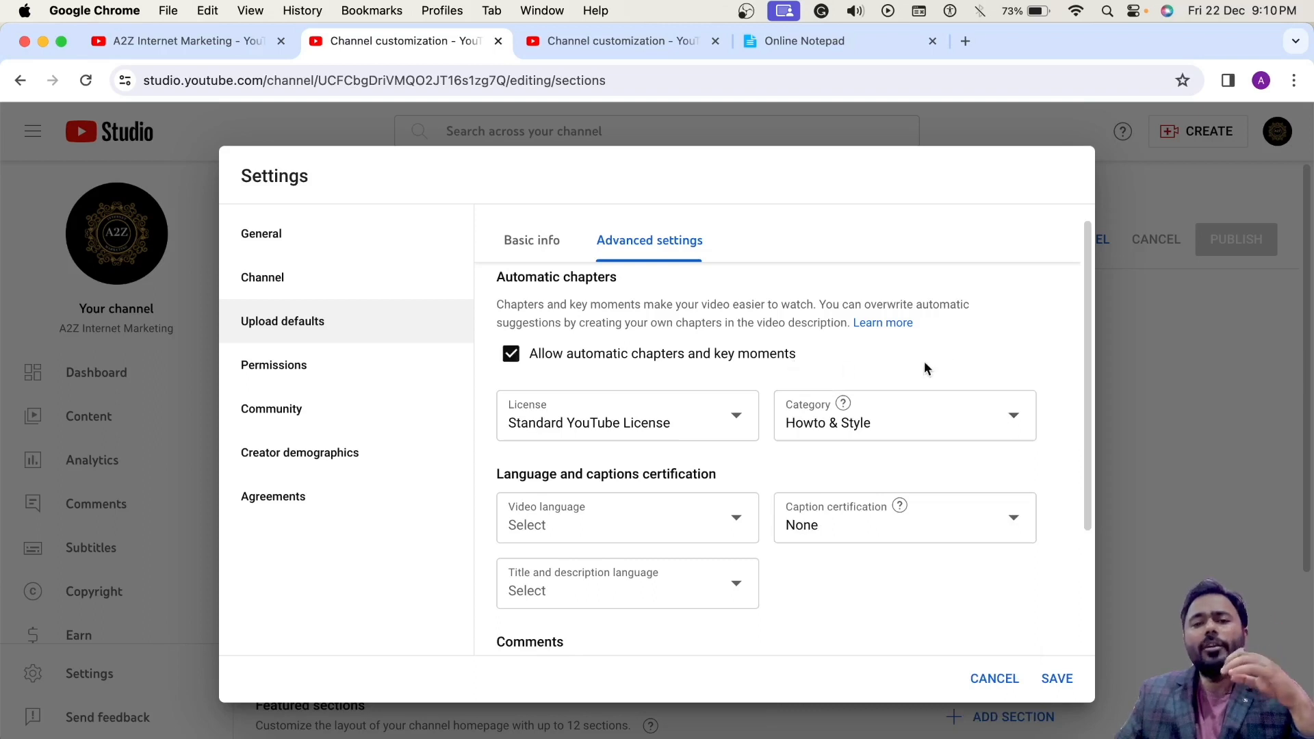
# Set the default video language to Hindi in the language and captions certification section.
pyautogui.scroll(-1, 815, 465)
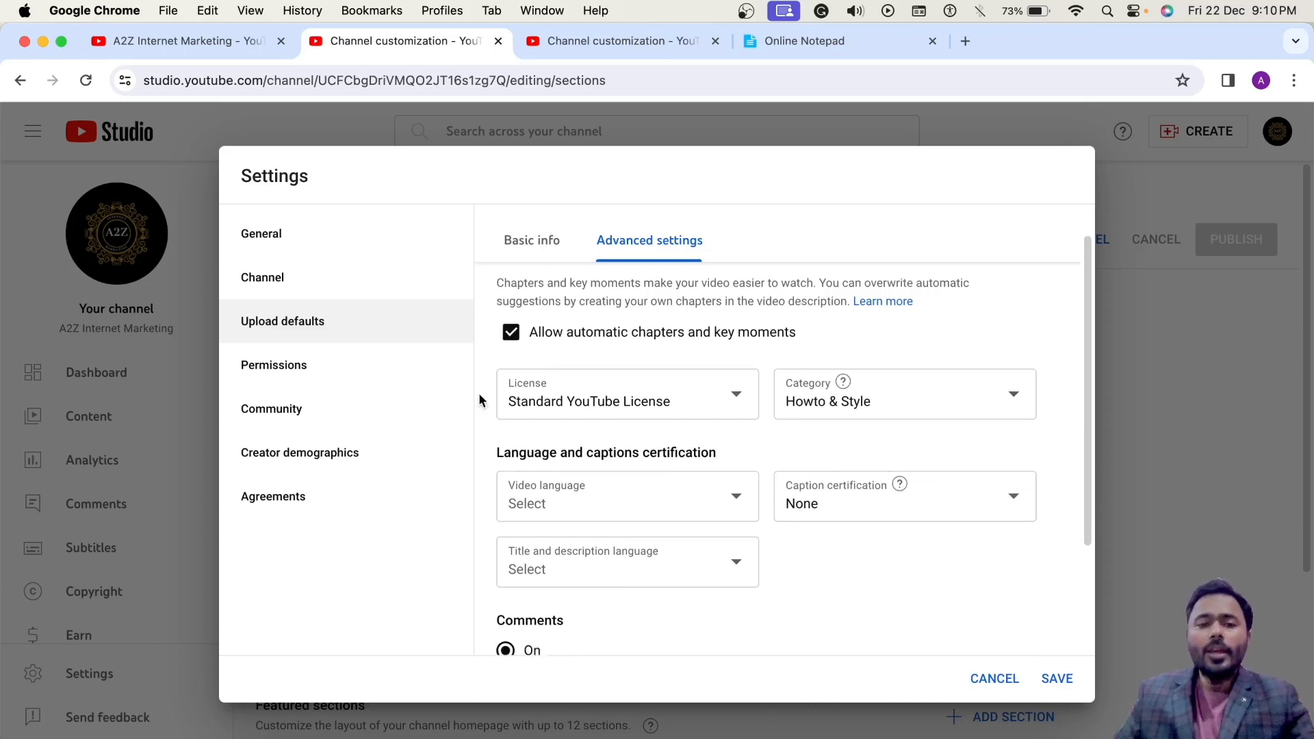
pyautogui.moveTo(495, 455); pyautogui.dragTo(714, 456)
pyautogui.click(610, 504)
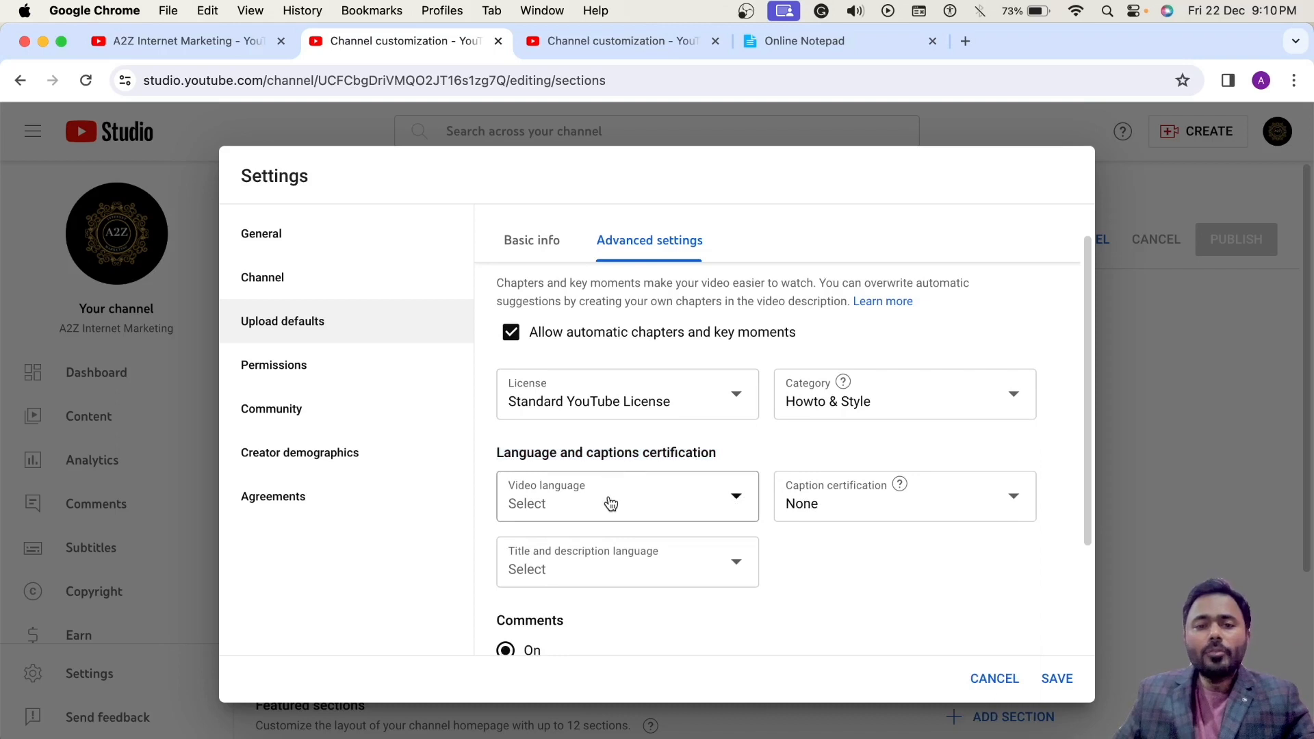
pyautogui.scroll(-10, 578, 438)
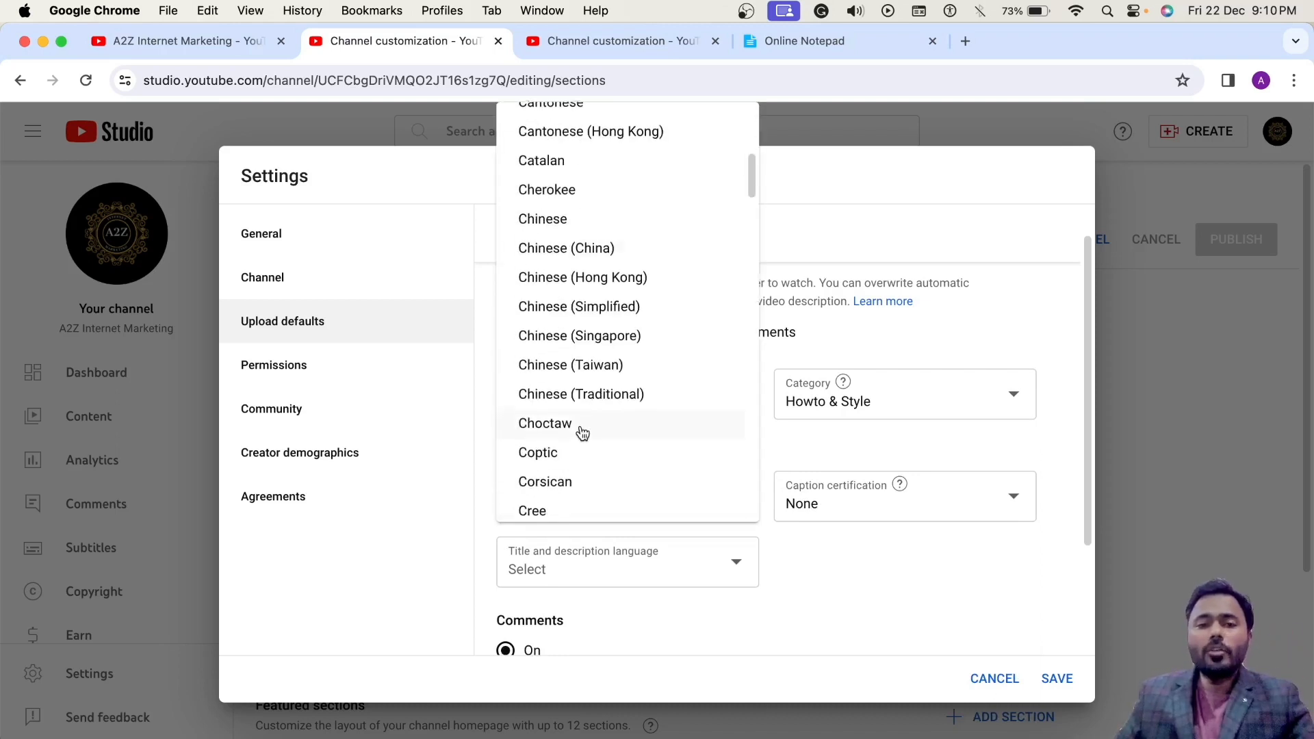
pyautogui.scroll(-10, 580, 455)
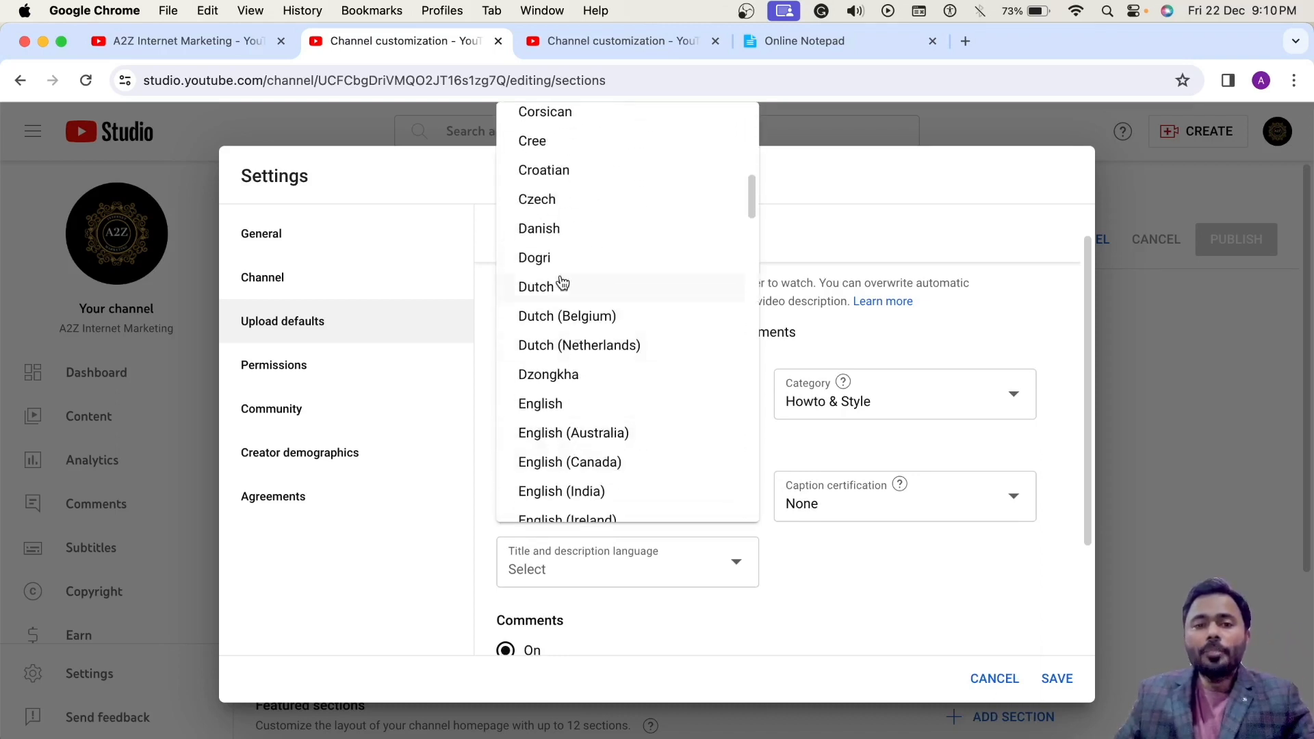
pyautogui.scroll(-10, 596, 425)
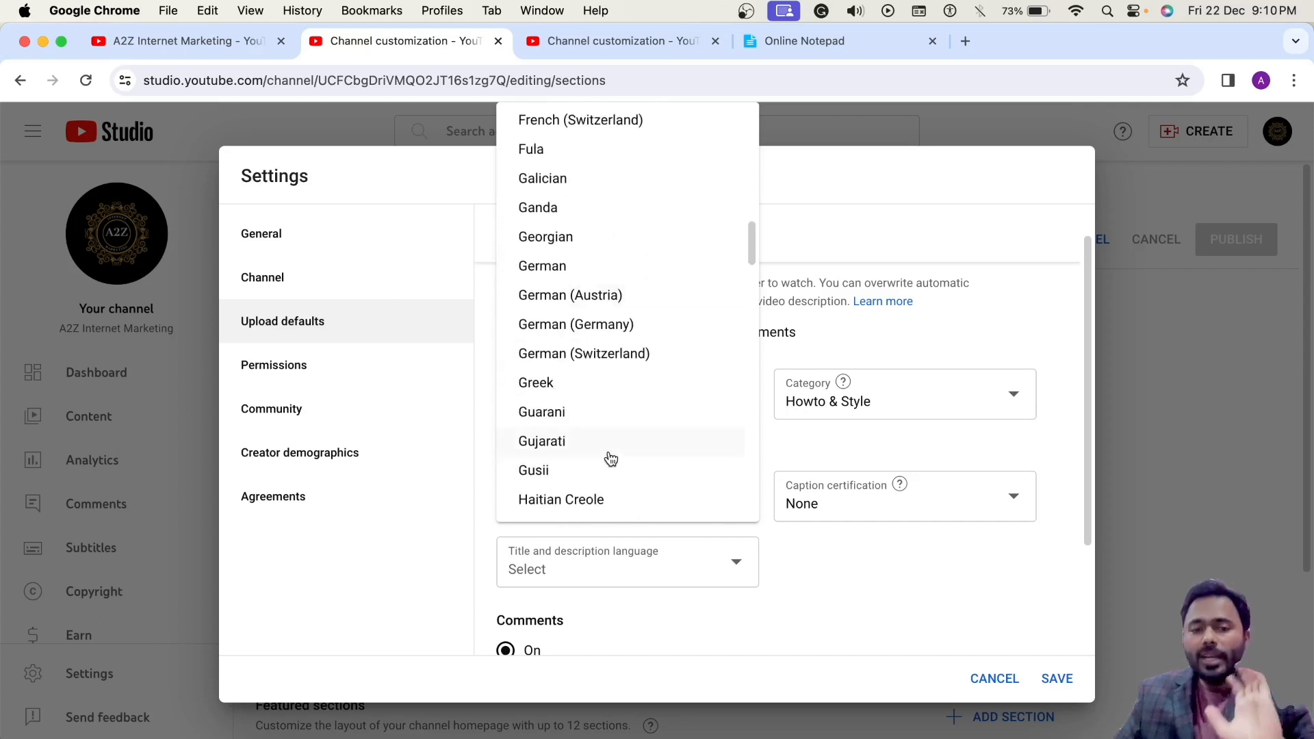
pyautogui.scroll(-5, 606, 457)
pyautogui.click(584, 469)
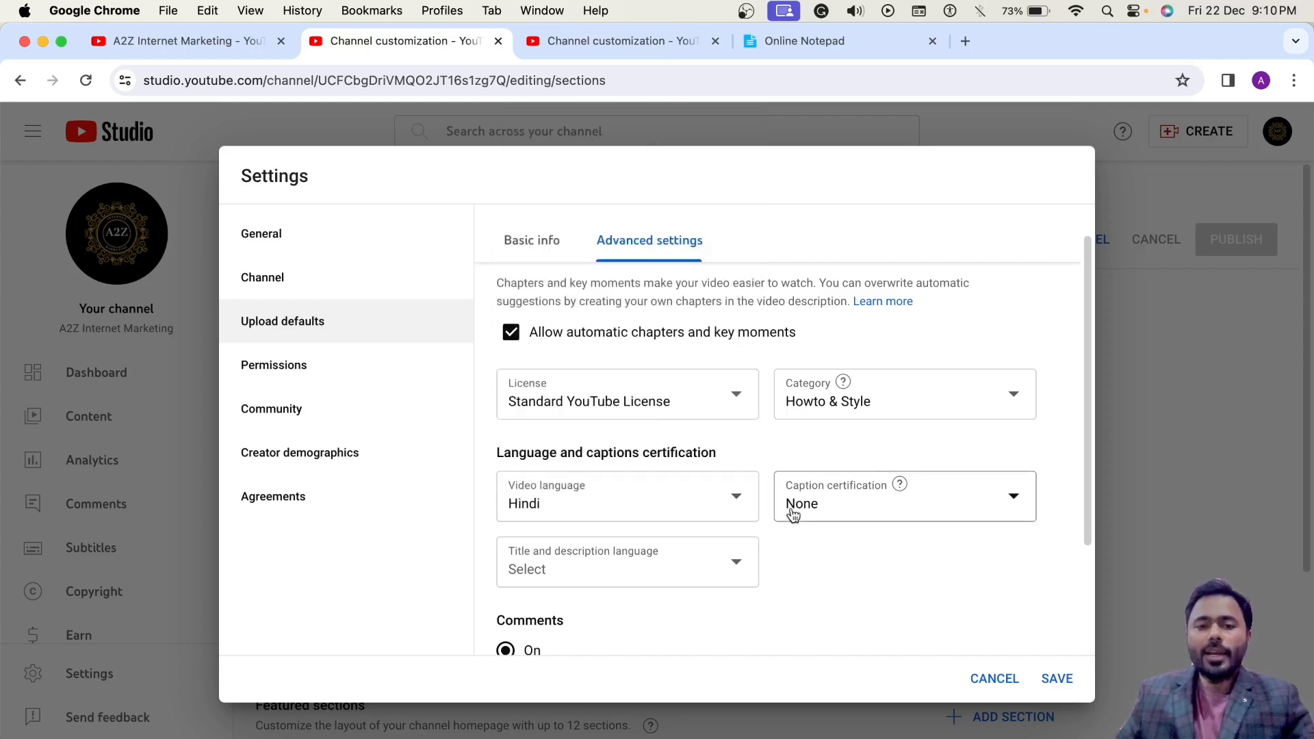
# Examine the available caption certification choices without picking a different one.
pyautogui.click(839, 498)
pyautogui.click(610, 502)
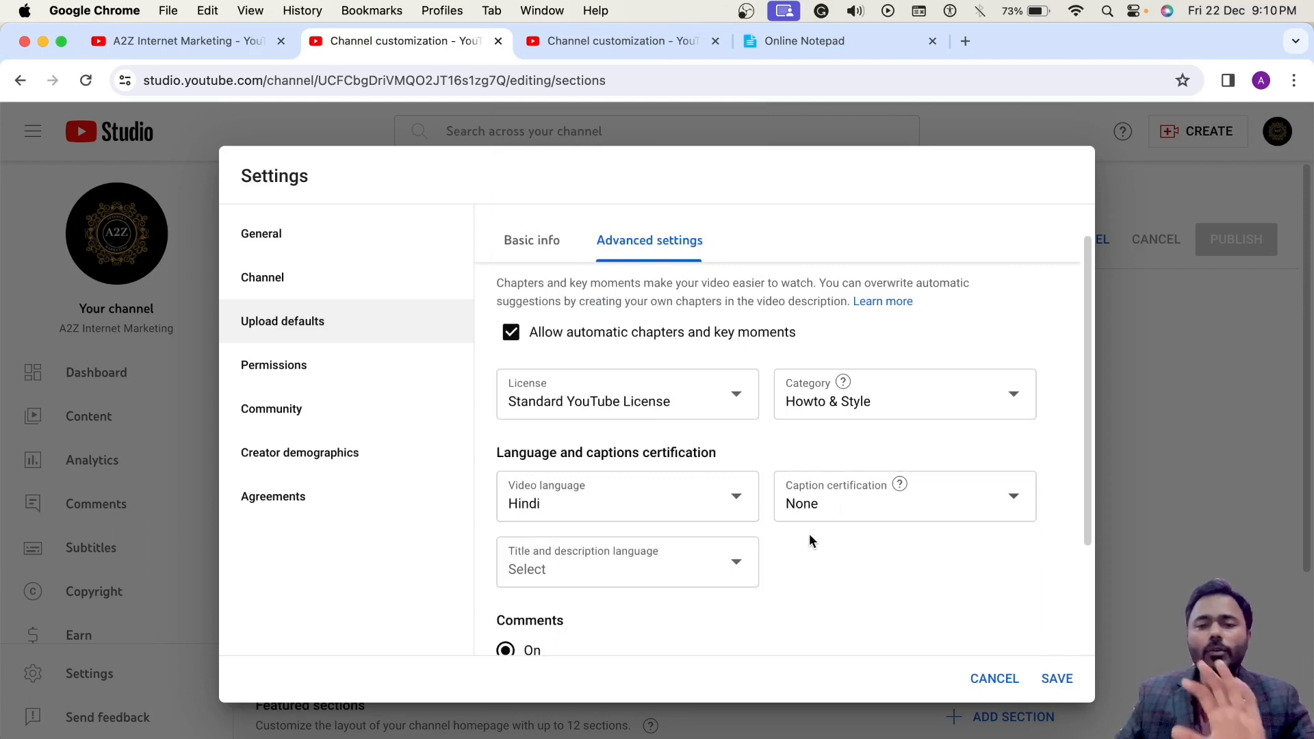
pyautogui.scroll(-2, 841, 541)
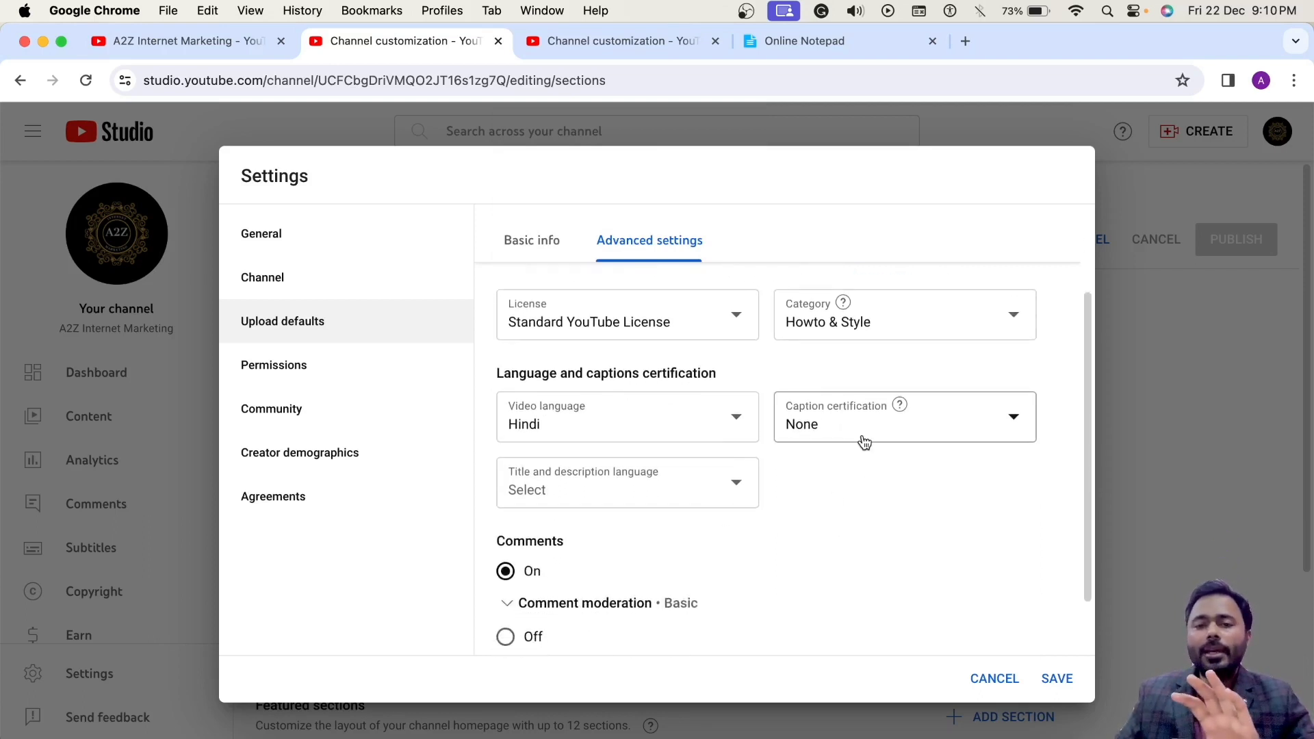
pyautogui.click(863, 439)
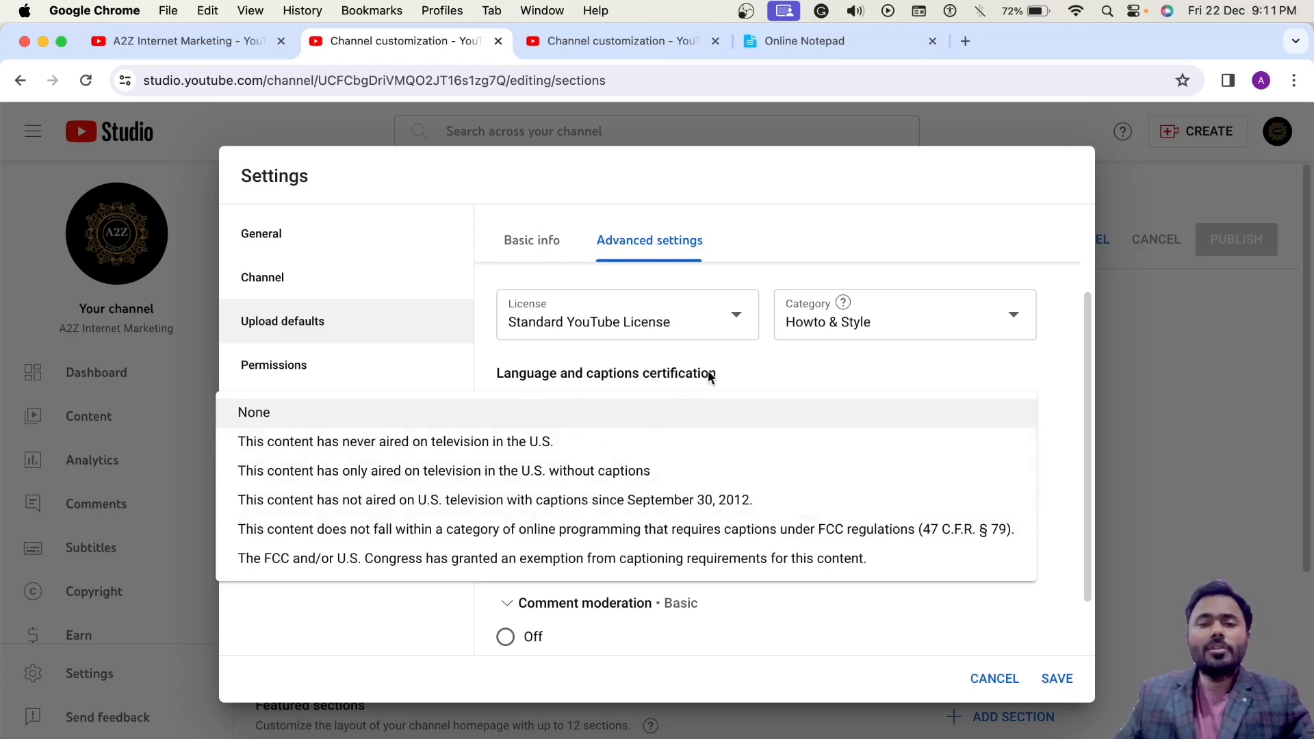
pyautogui.click(742, 376)
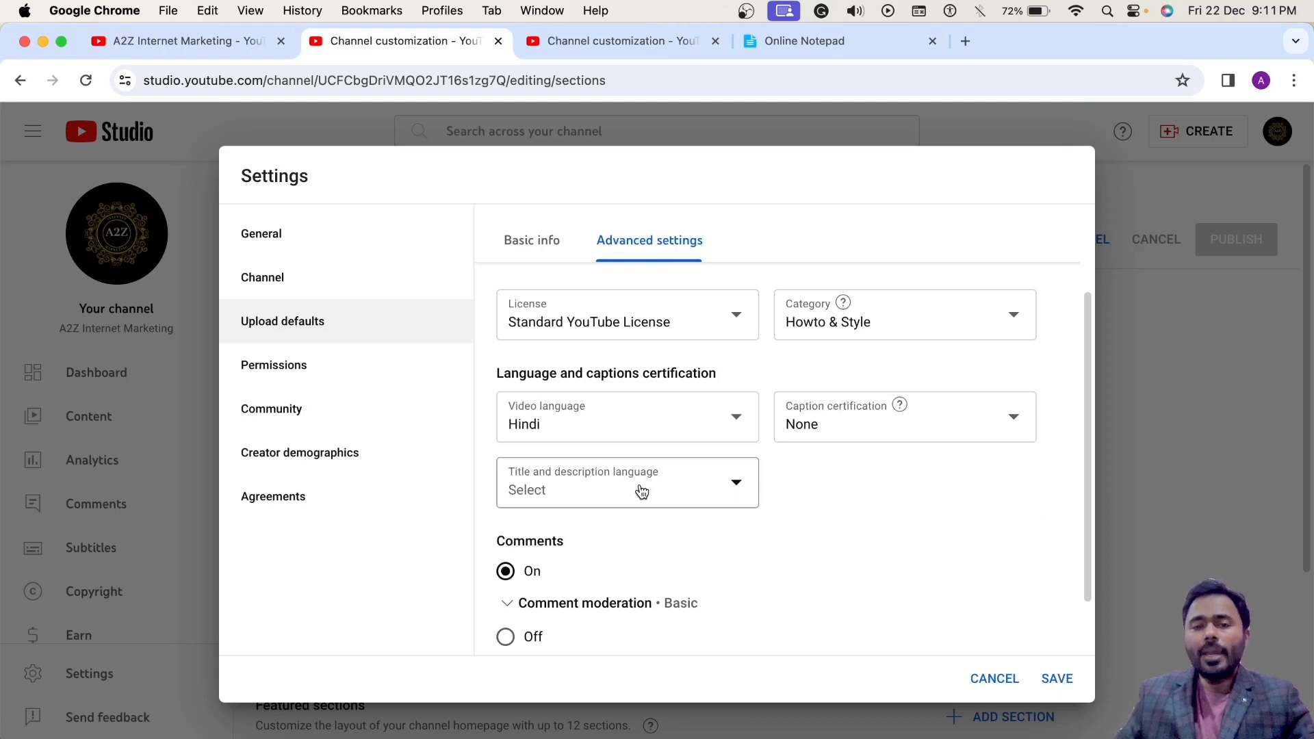
pyautogui.click(821, 432)
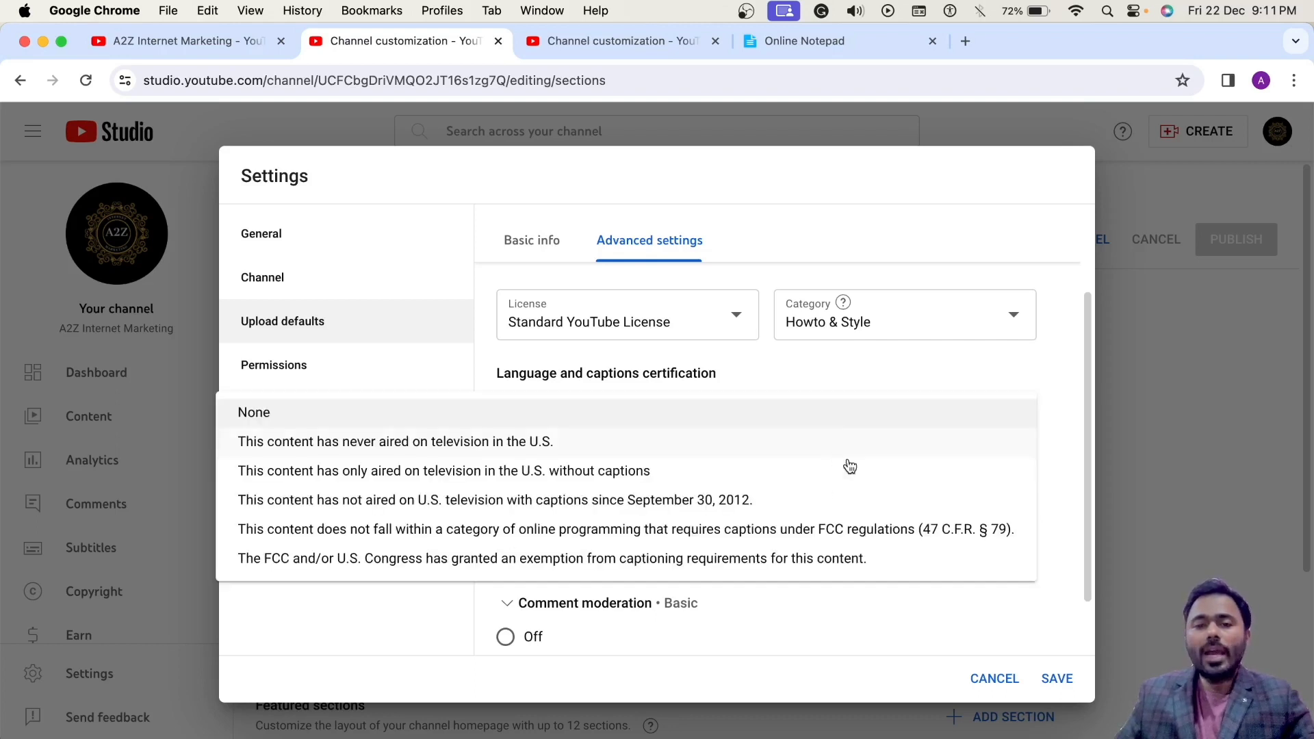
pyautogui.click(795, 385)
# Set the default title and description language to Hindi.
pyautogui.click(715, 483)
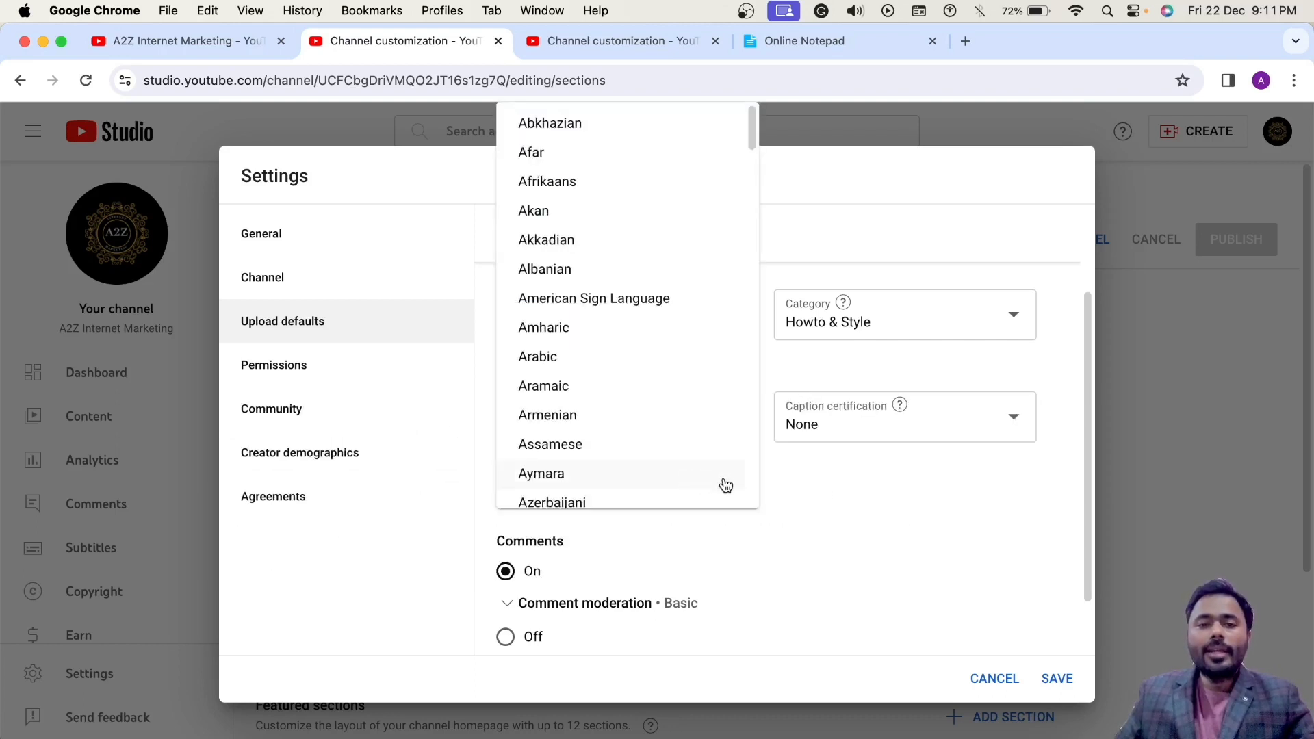
pyautogui.click(826, 490)
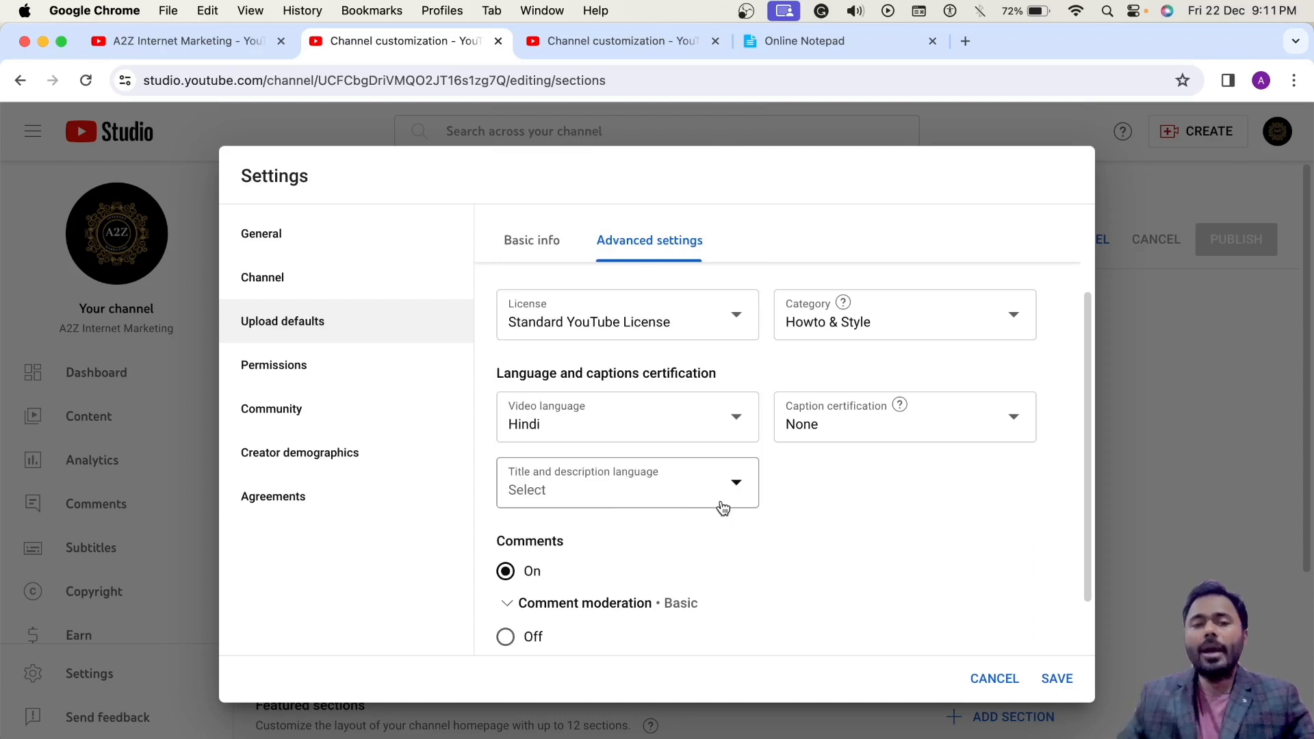
pyautogui.click(668, 484)
pyautogui.scroll(-10, 609, 410)
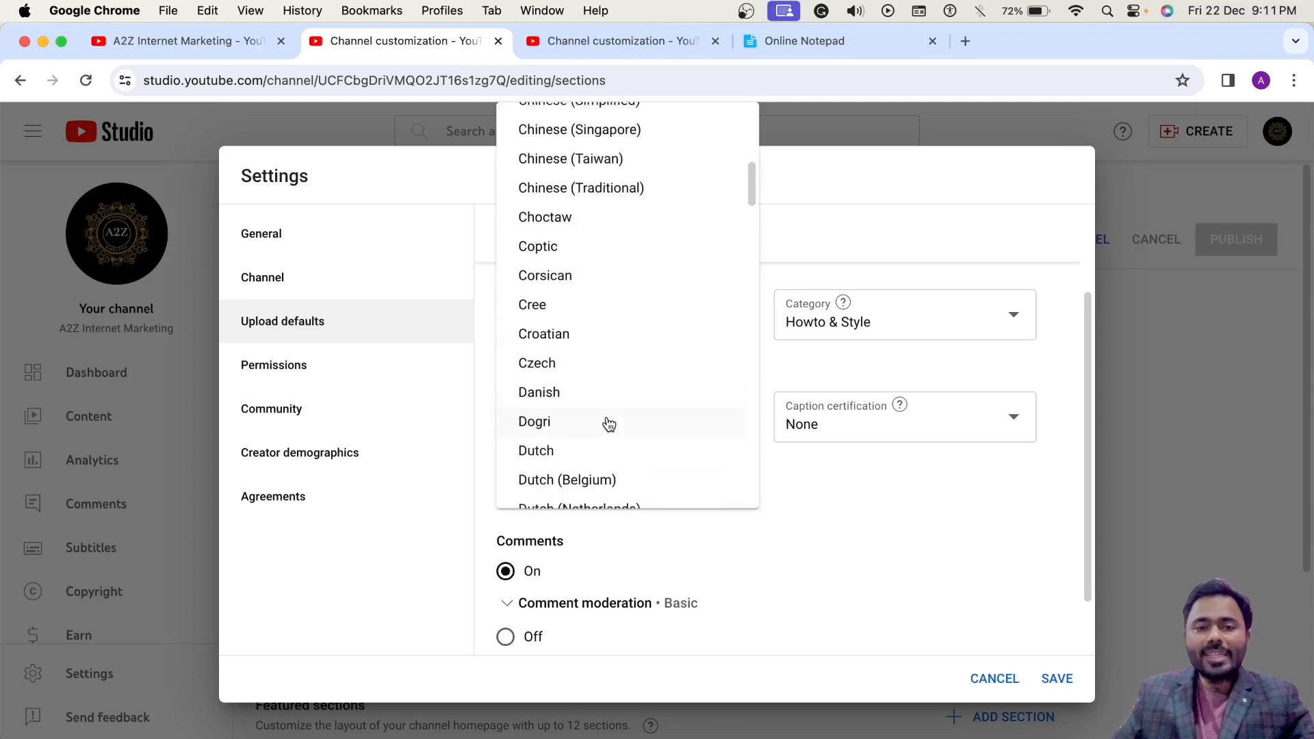
pyautogui.scroll(-8, 609, 424)
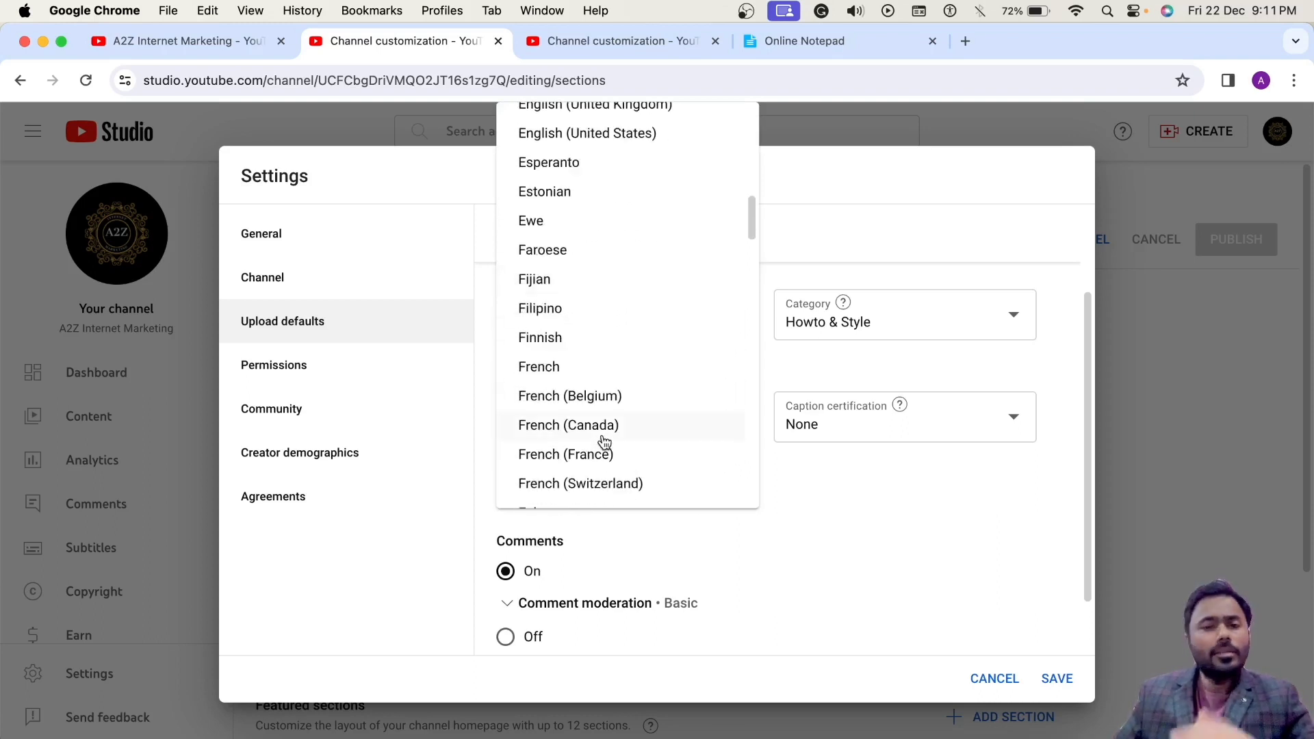
pyautogui.scroll(-3, 605, 442)
pyautogui.scroll(-6, 603, 443)
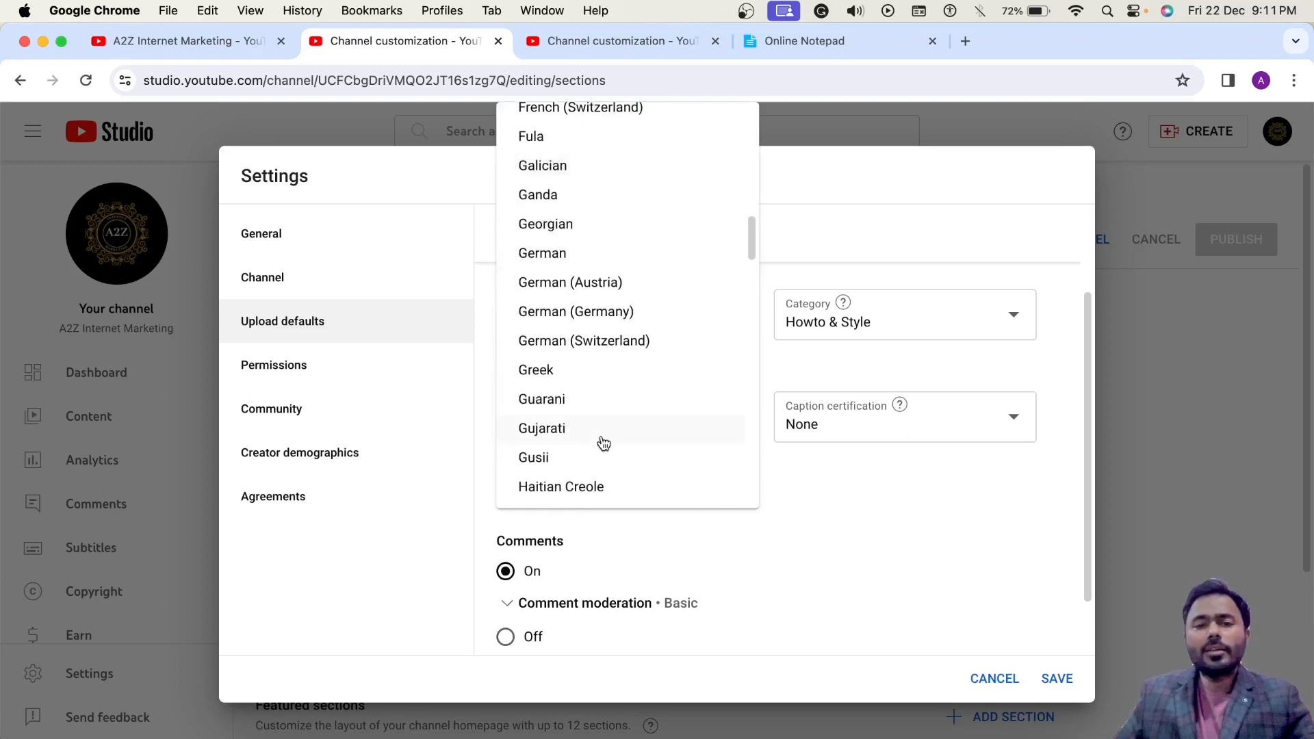
pyautogui.scroll(-4, 601, 445)
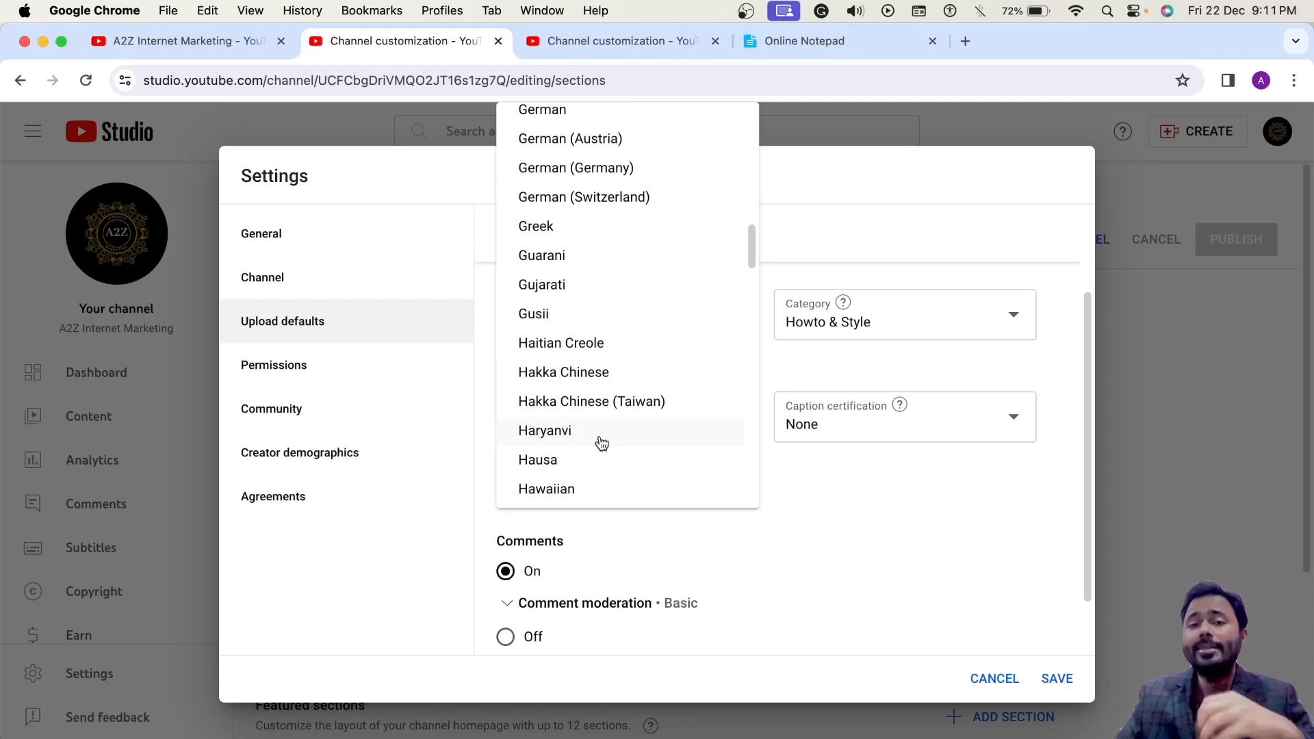
pyautogui.scroll(-4, 597, 435)
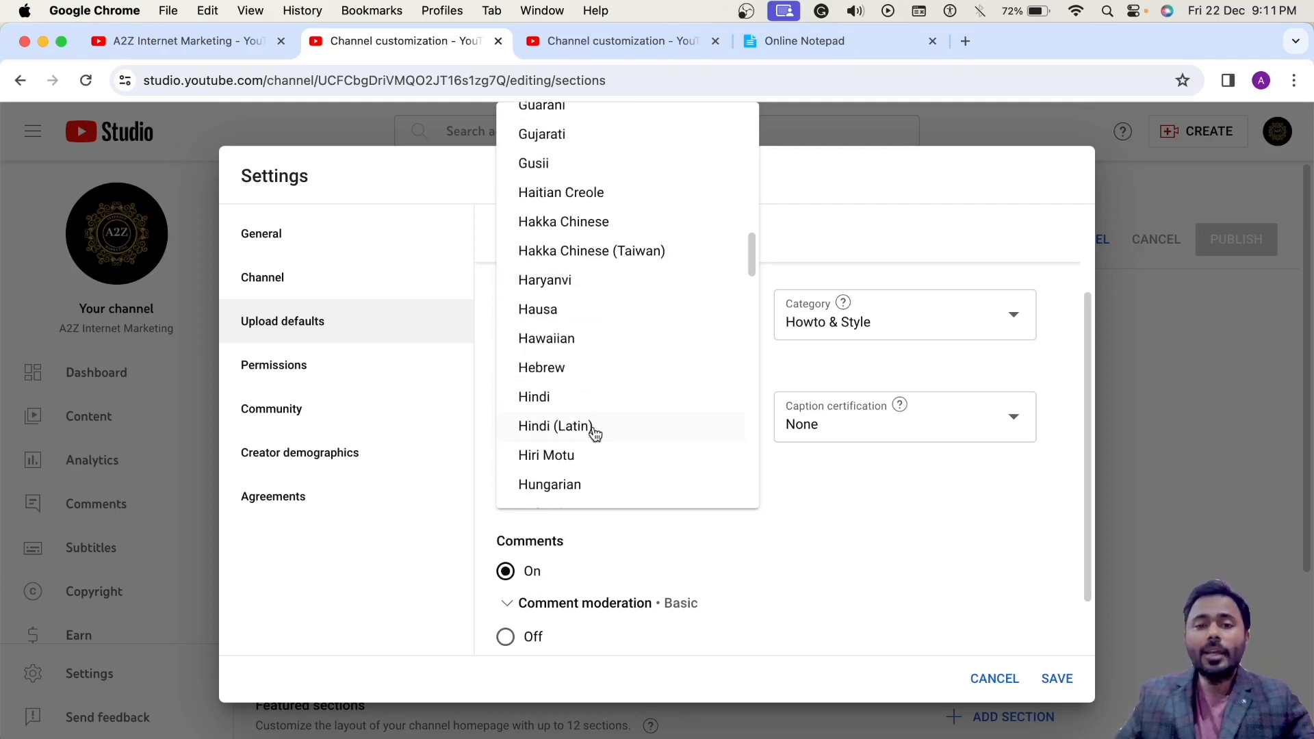
pyautogui.click(592, 409)
# Review the comment moderation options, keeping comments on with Basic moderation, and save the channel settings.
pyautogui.scroll(-2, 859, 500)
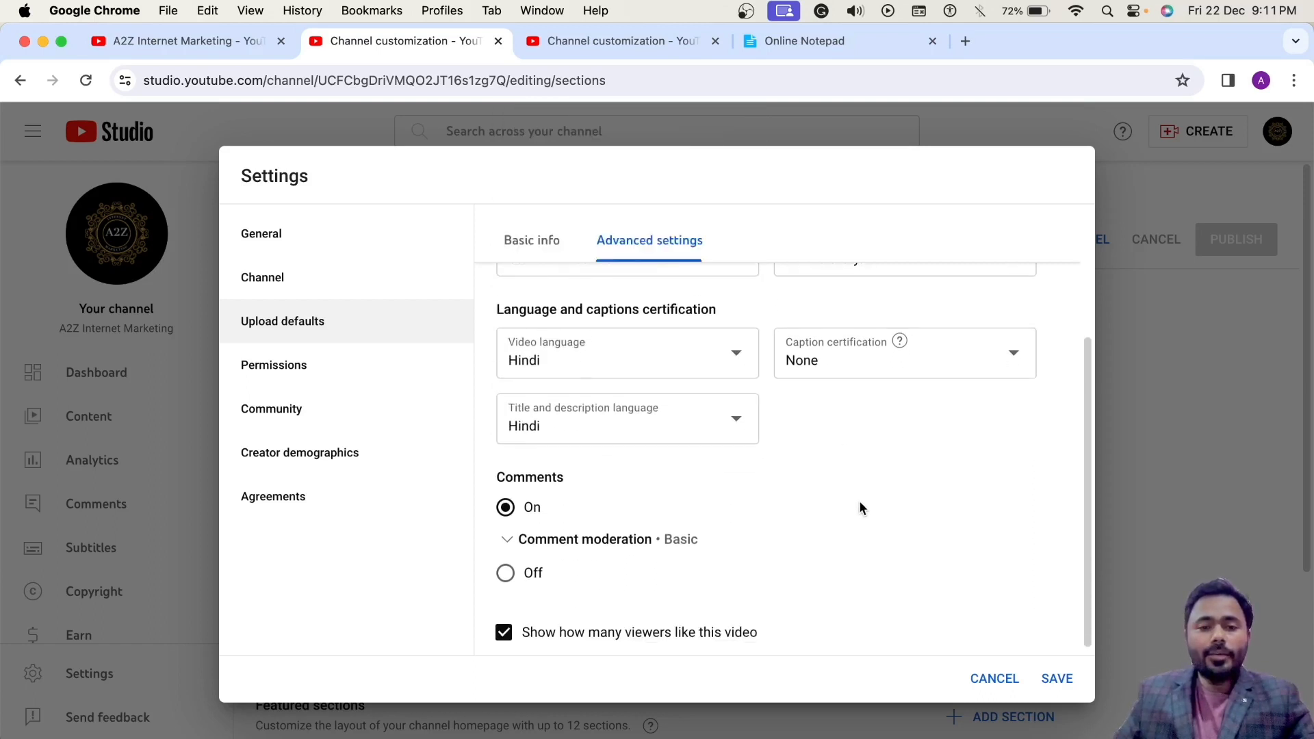
pyautogui.click(507, 528)
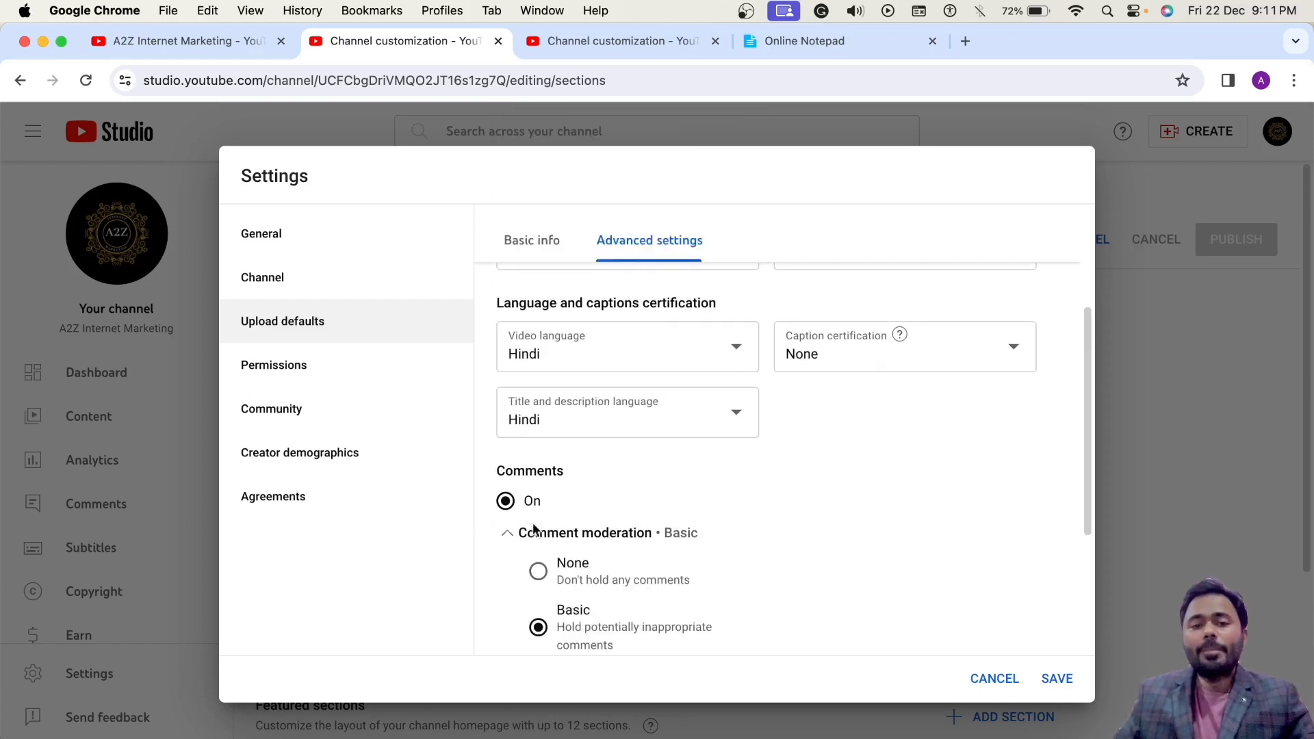
pyautogui.click(519, 533)
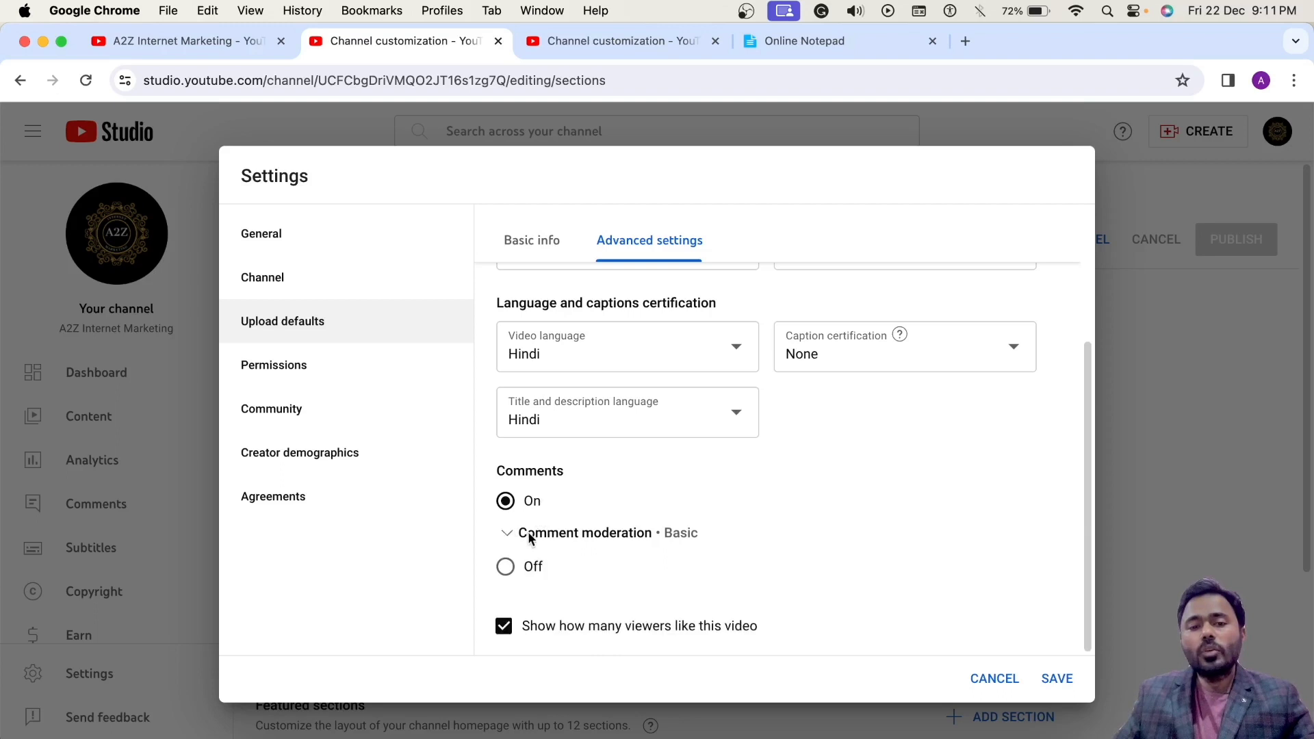
pyautogui.click(535, 533)
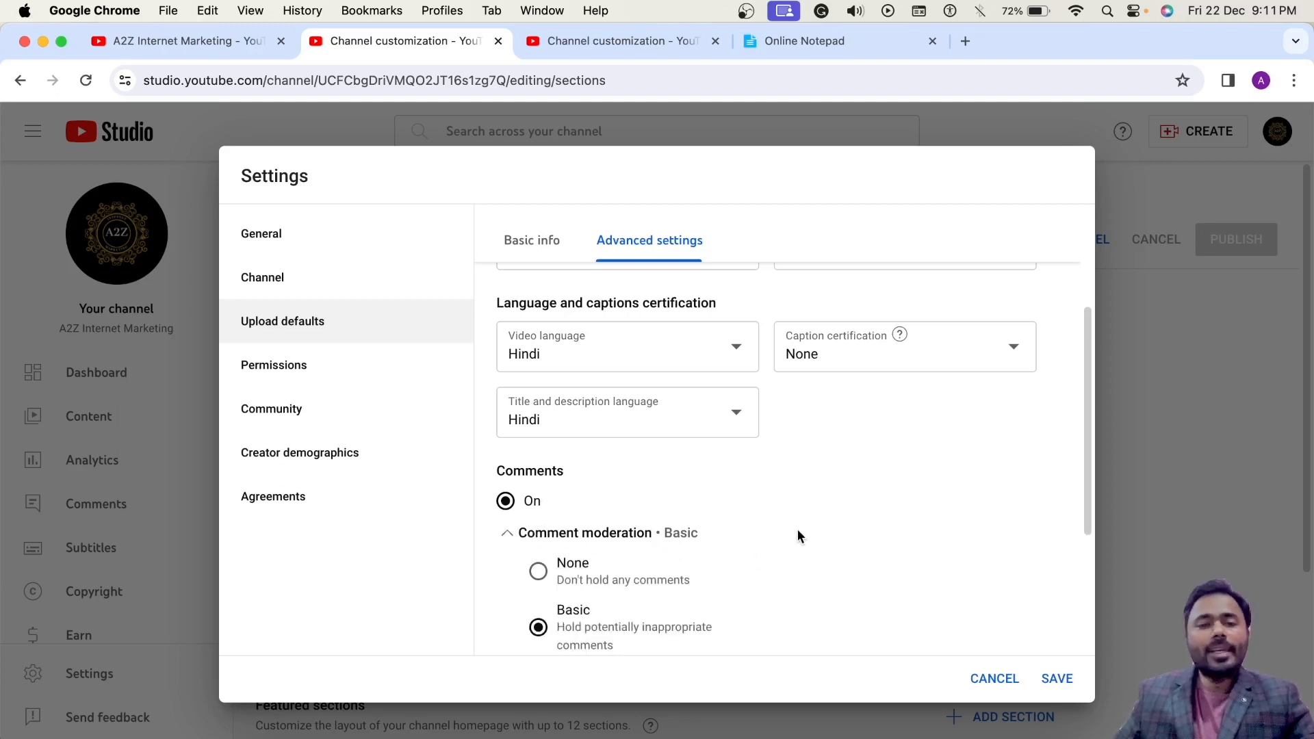
pyautogui.scroll(-3, 787, 534)
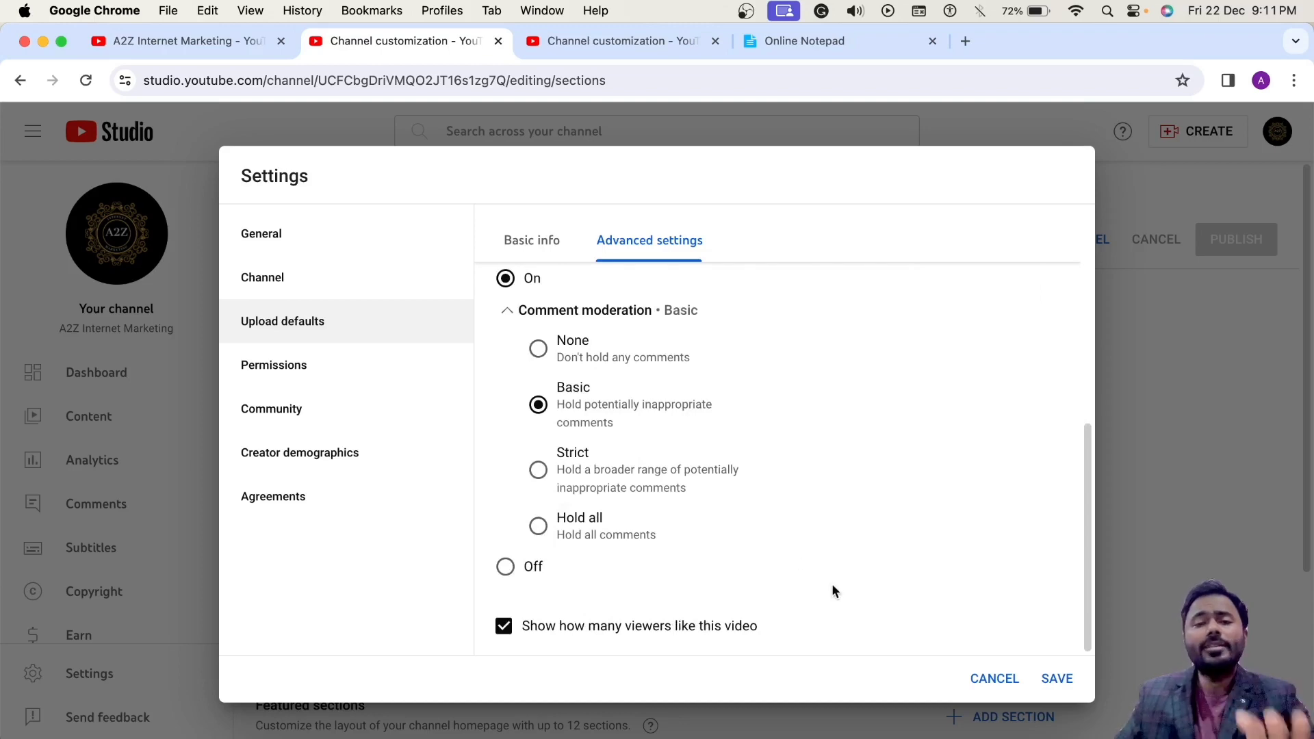
pyautogui.click(1054, 678)
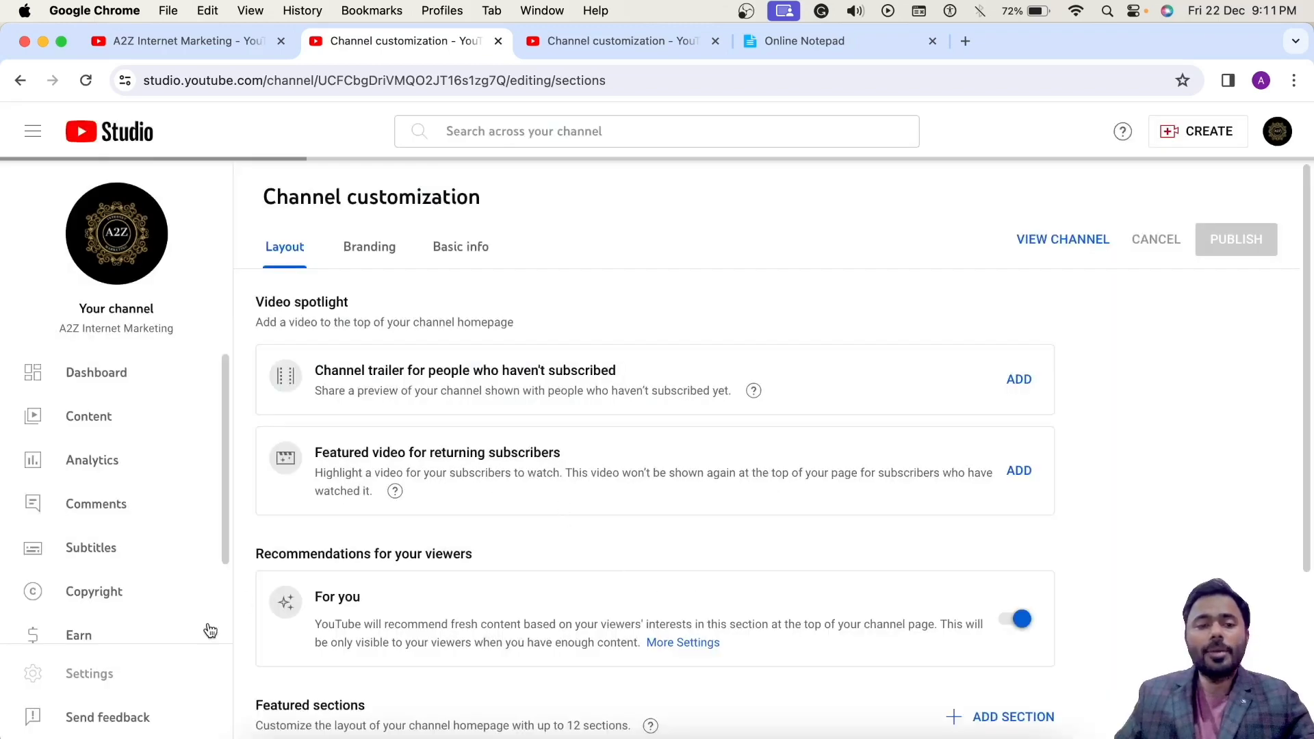
# Reopen the channel settings and review the channel permissions and the managing moderators field in the Community settings.
pyautogui.click(85, 683)
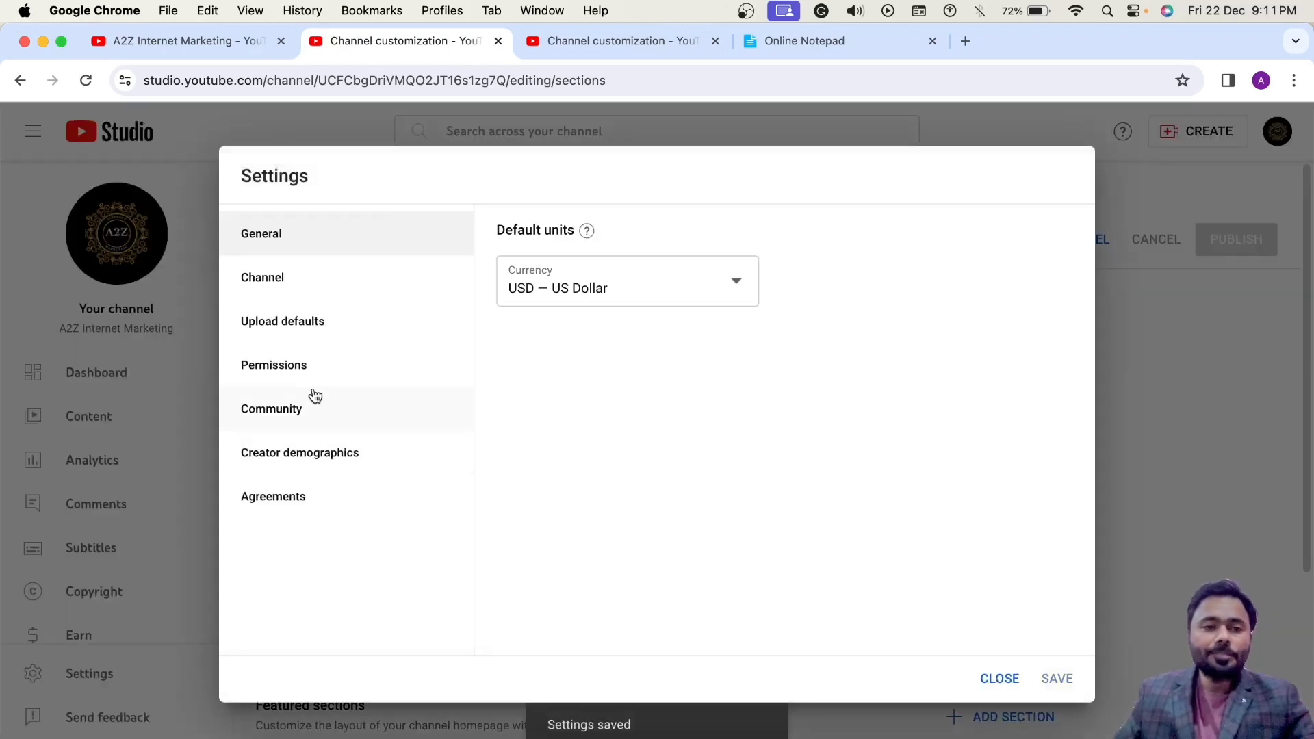
pyautogui.click(315, 375)
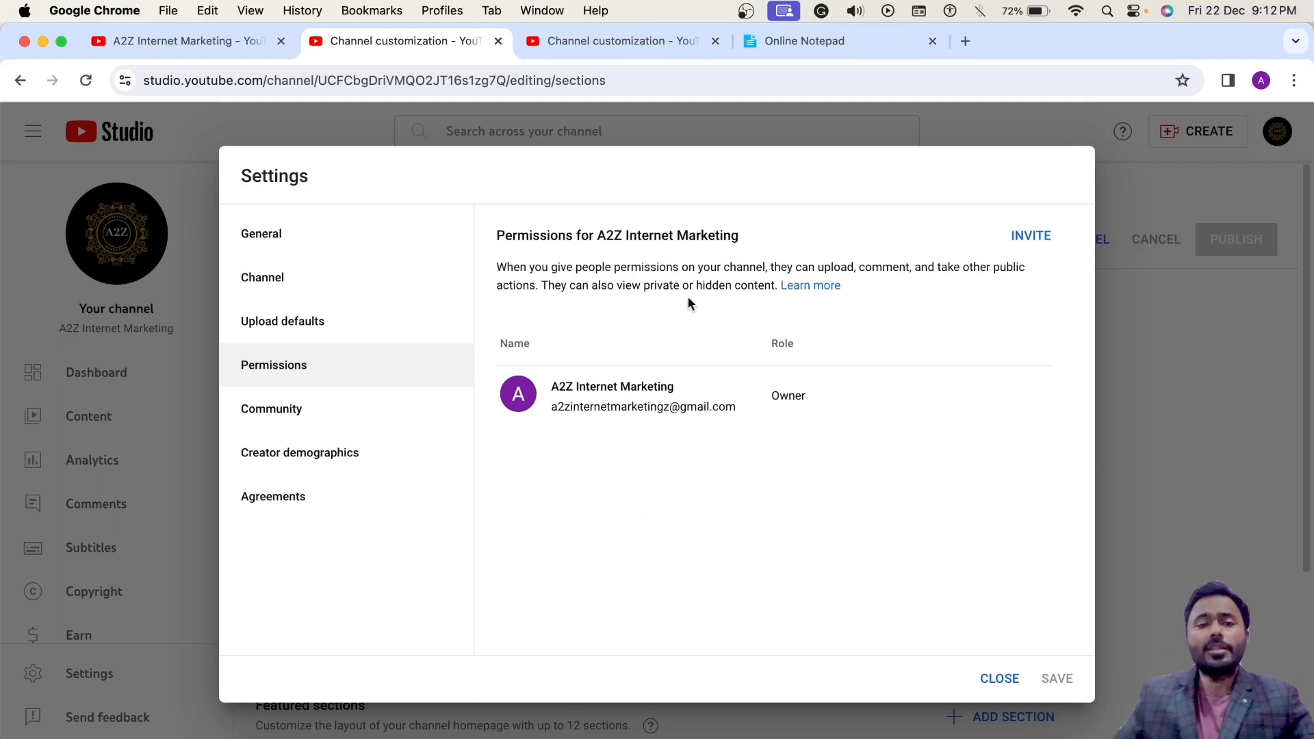
pyautogui.click(380, 411)
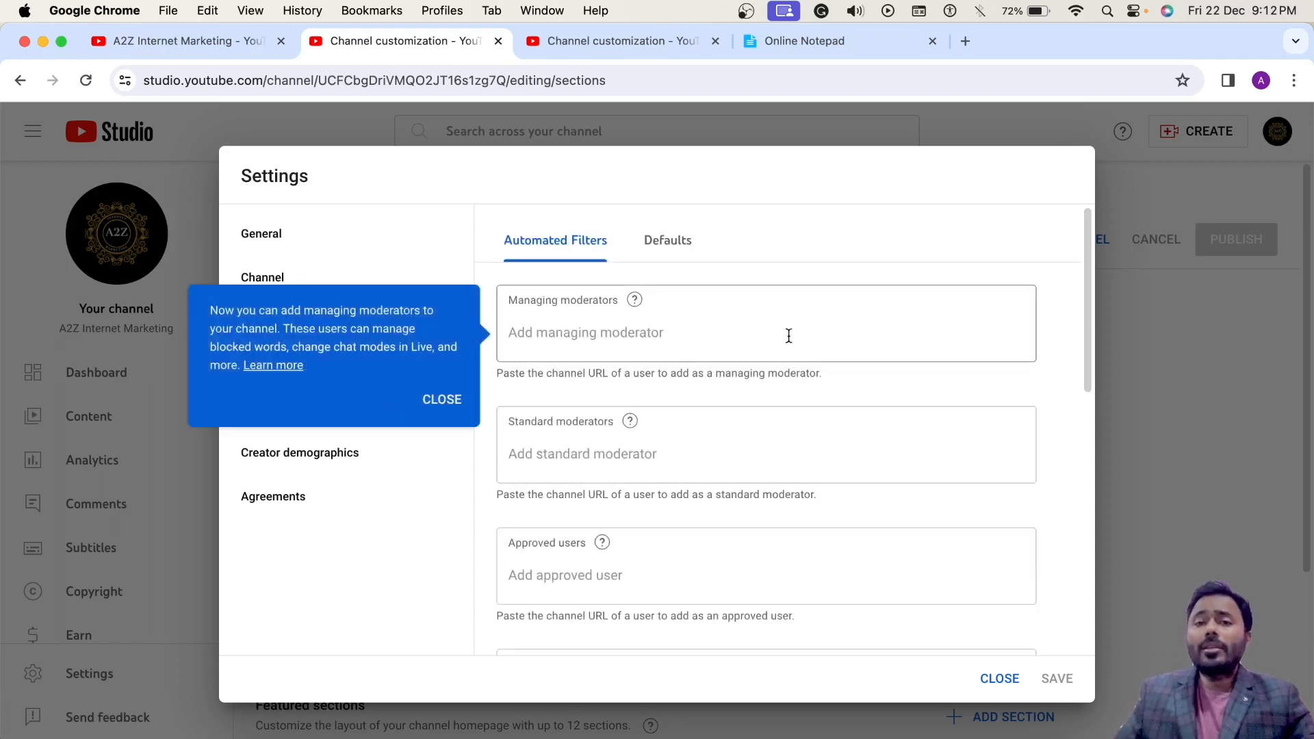
pyautogui.click(445, 400)
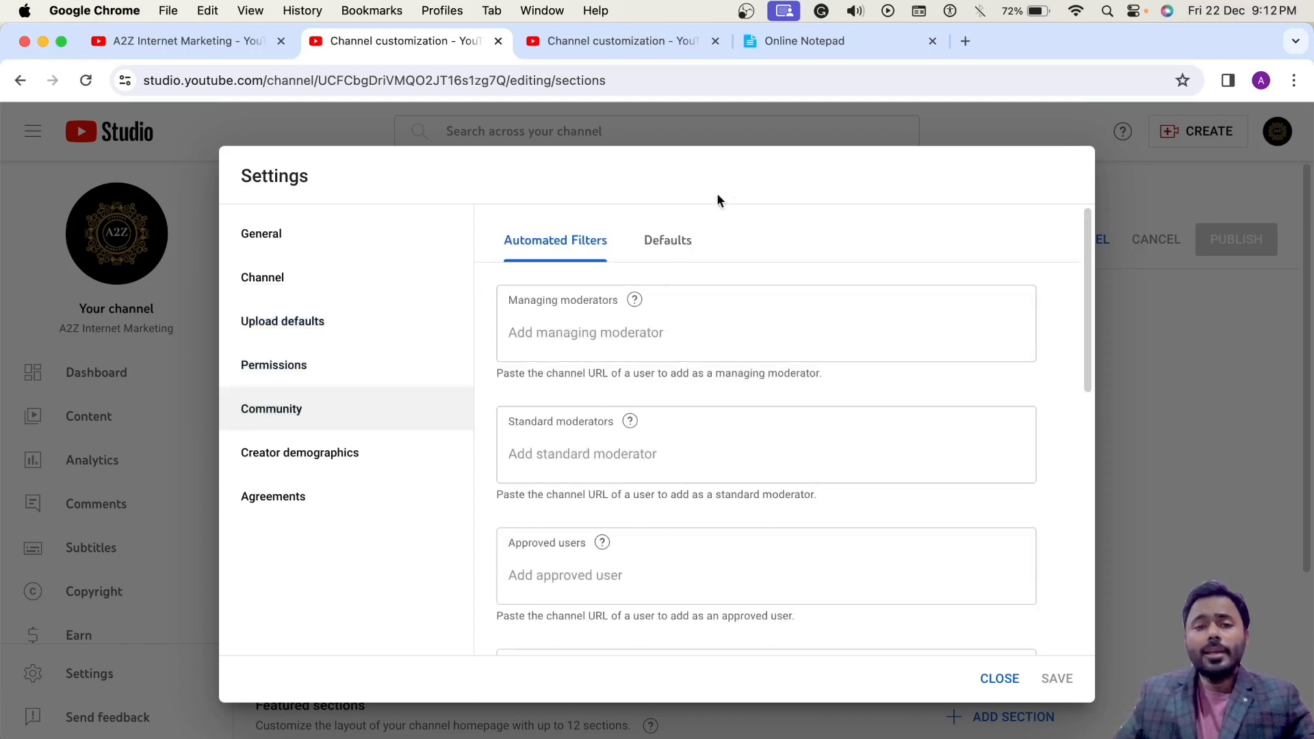
pyautogui.moveTo(512, 306); pyautogui.dragTo(619, 331)
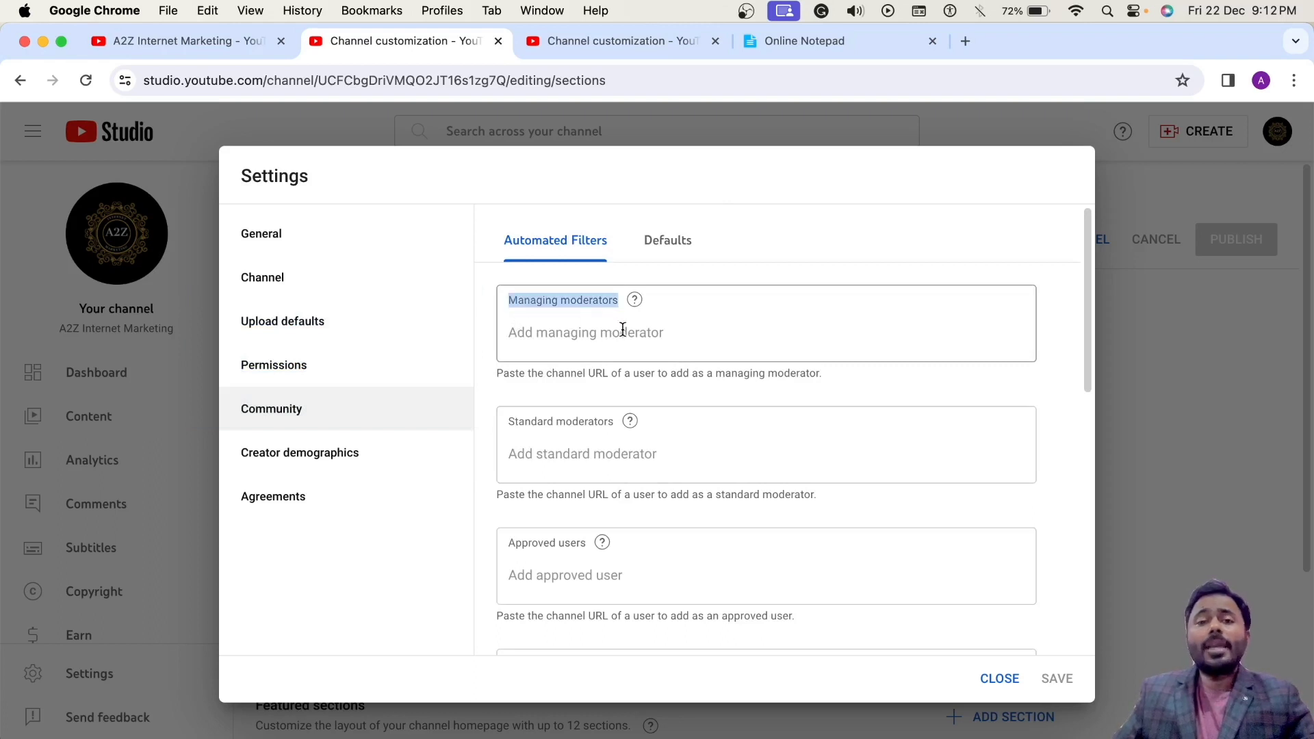
pyautogui.click(693, 354)
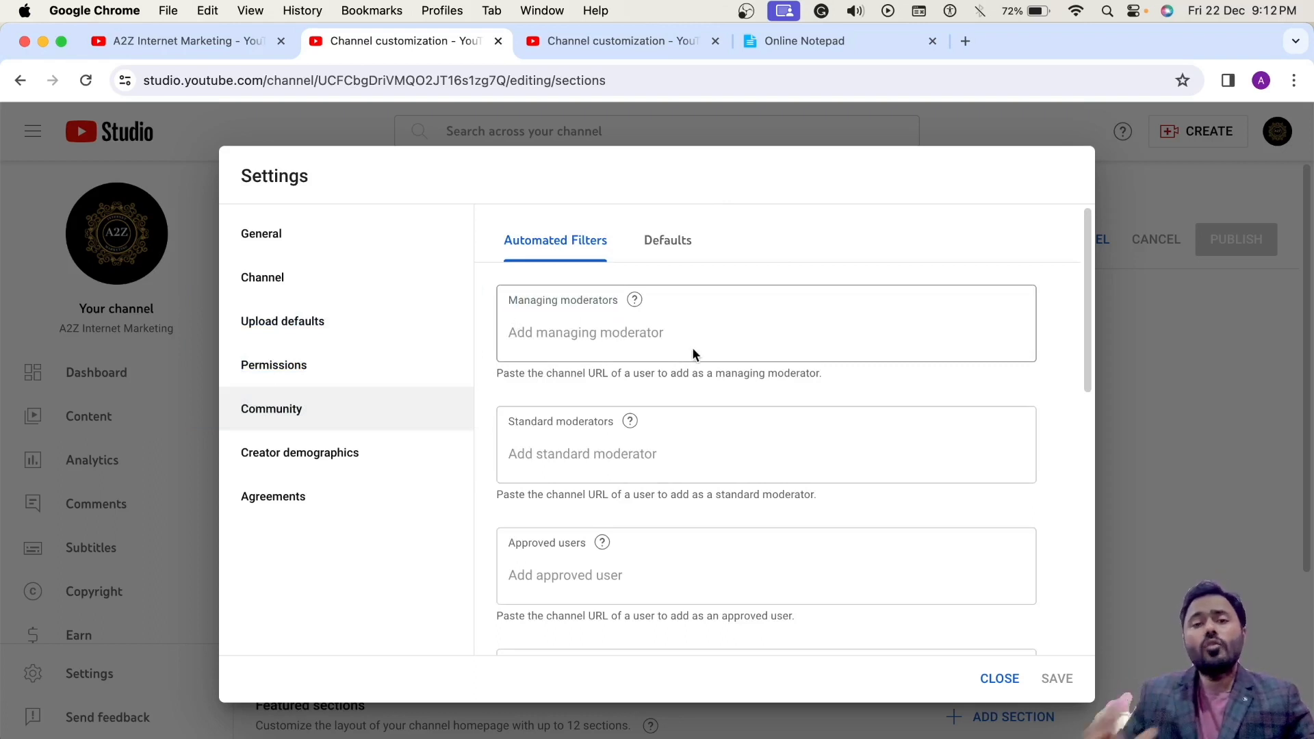
pyautogui.click(711, 330)
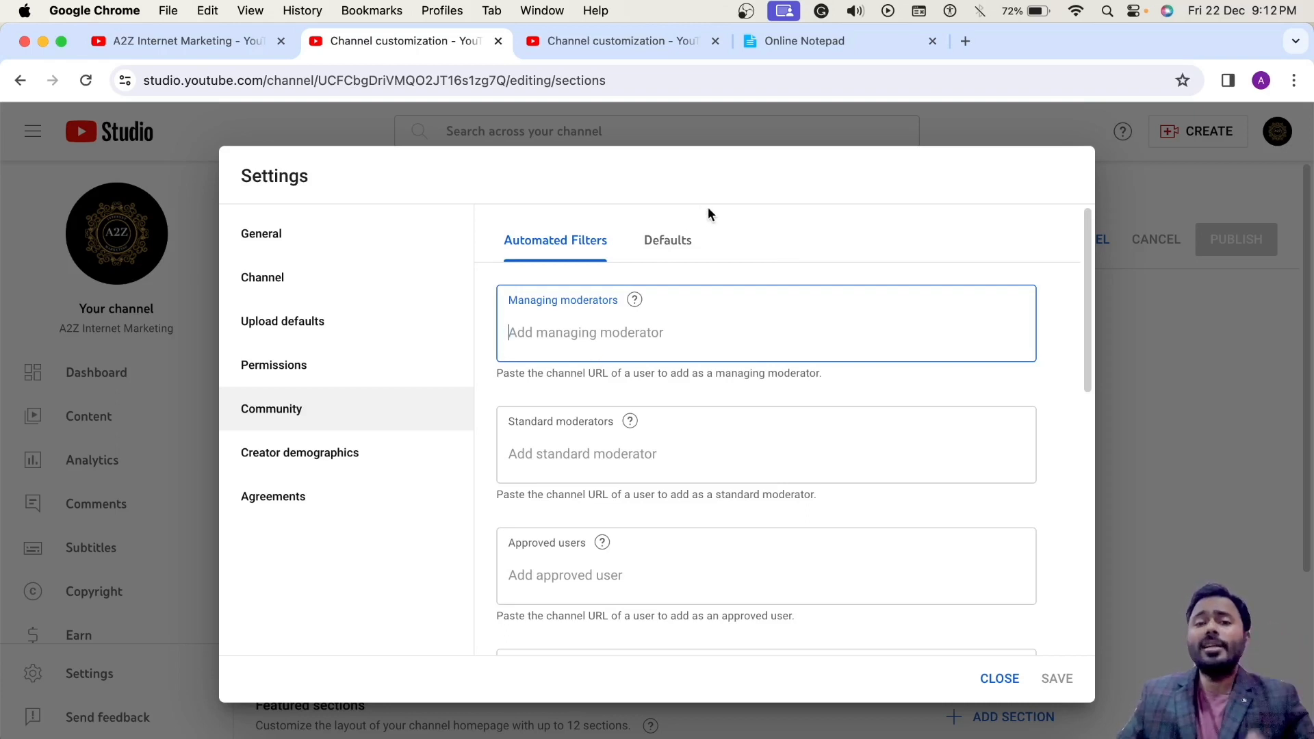
# Examine the remaining Community automated filters, including standard moderators, approved and hidden users, live redirects, blocked words and link blocking.
pyautogui.scroll(-1, 760, 408)
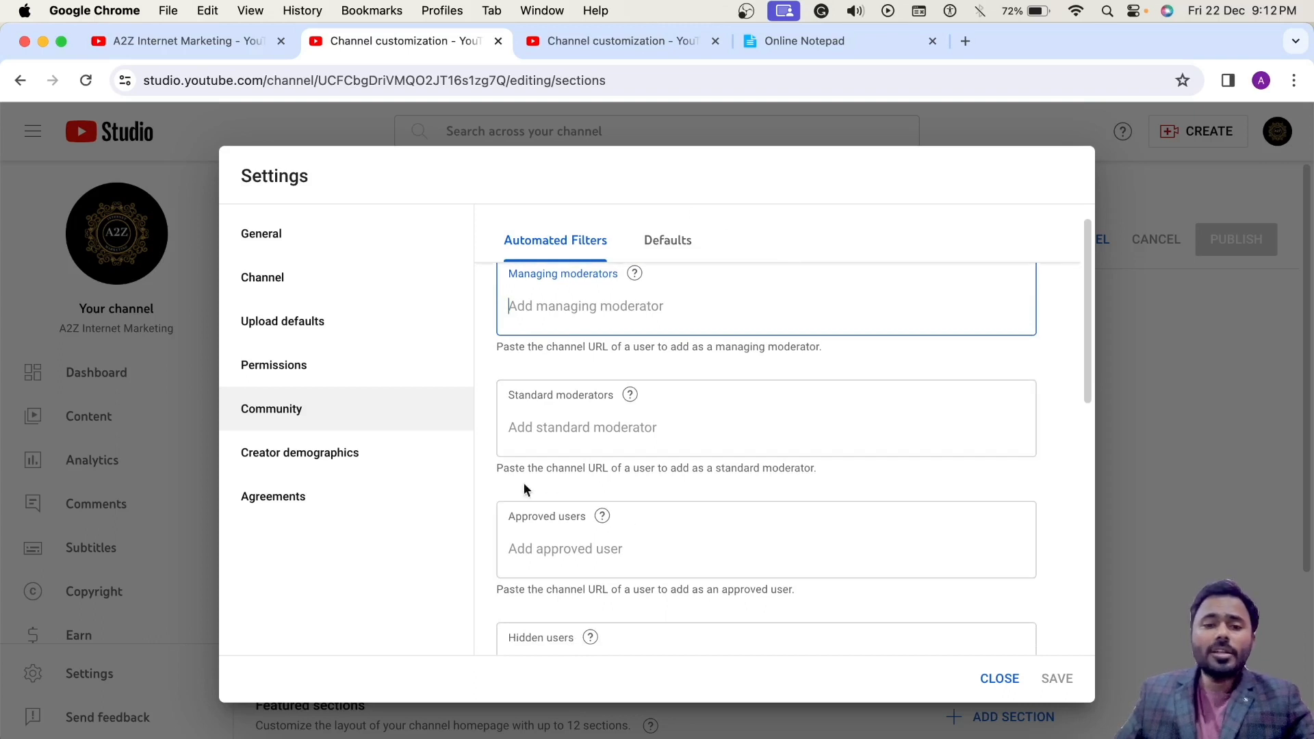
pyautogui.scroll(-5, 659, 483)
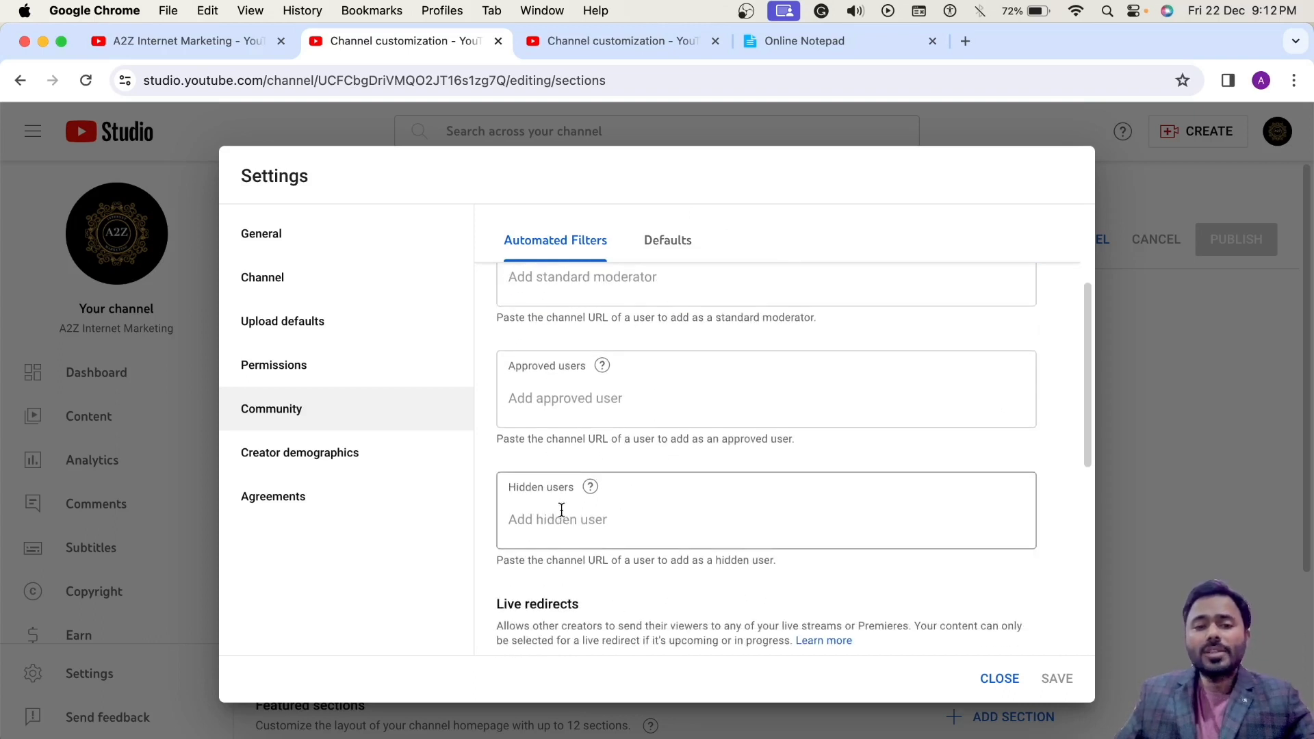
pyautogui.scroll(-6, 563, 510)
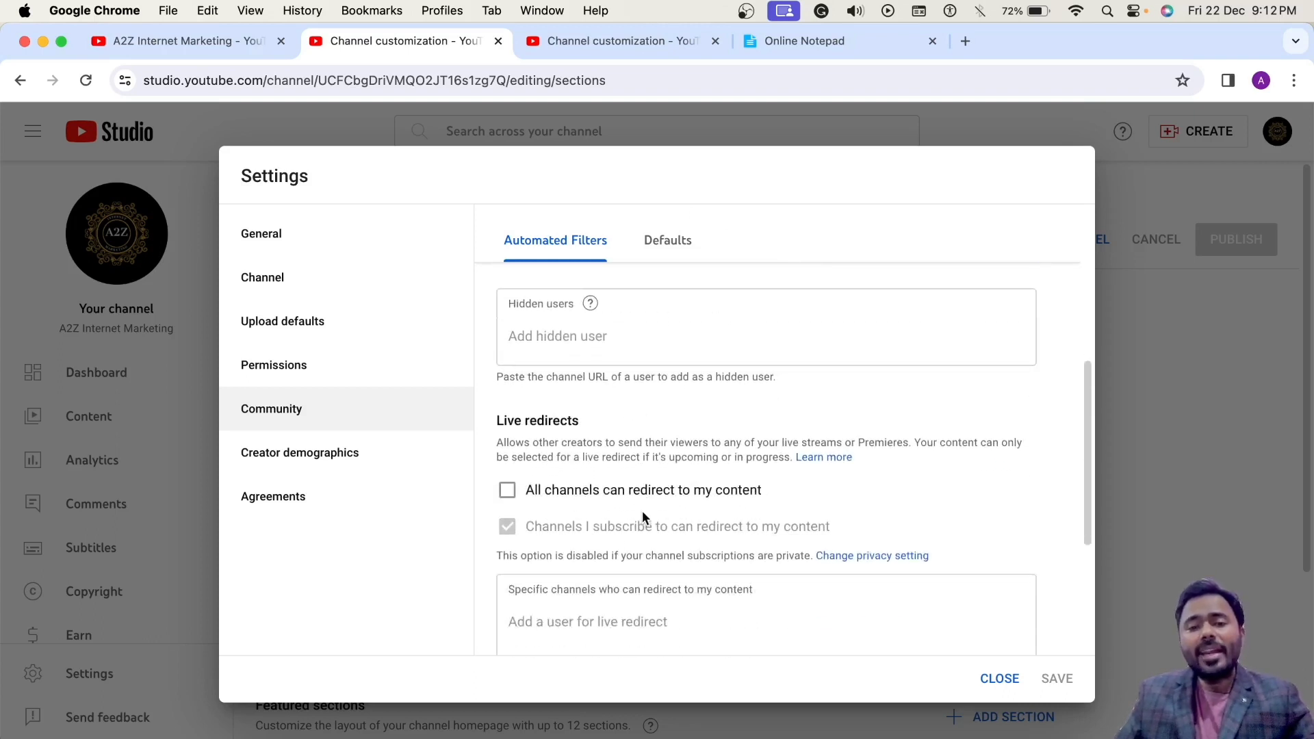
pyautogui.scroll(-8, 625, 558)
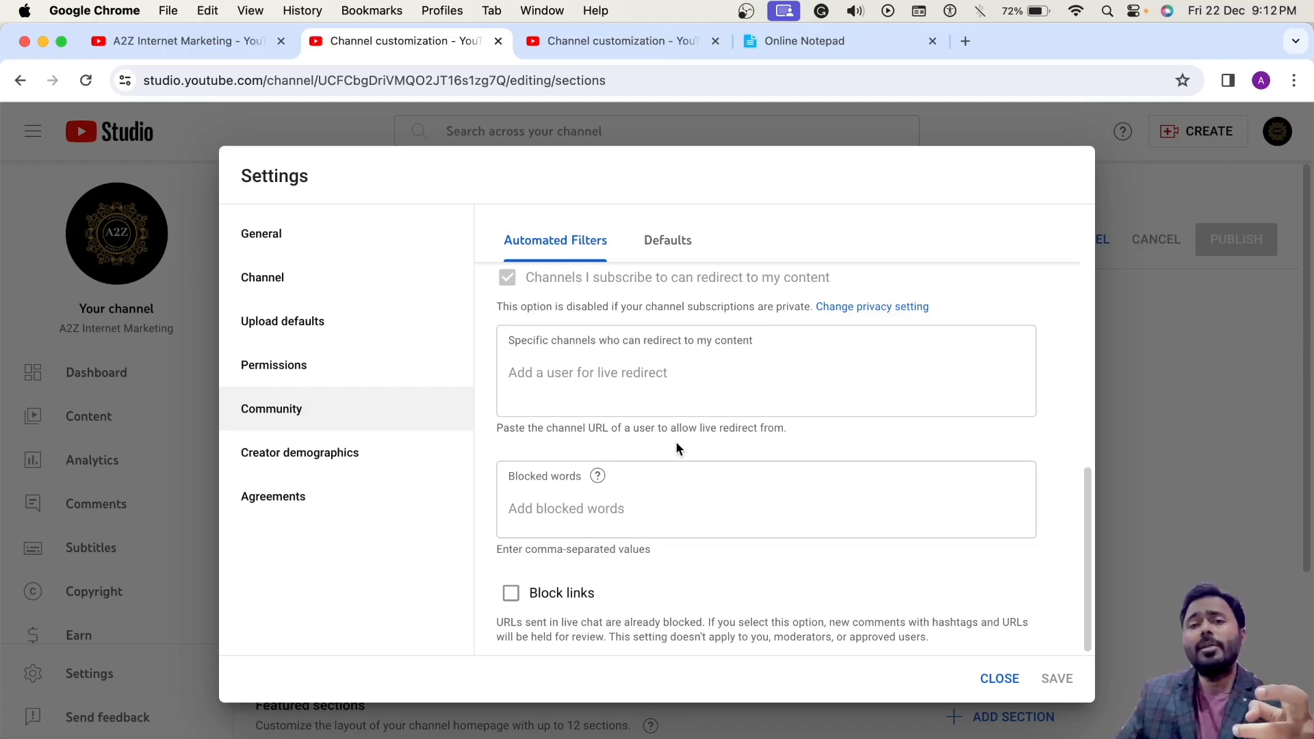
pyautogui.scroll(10, 678, 448)
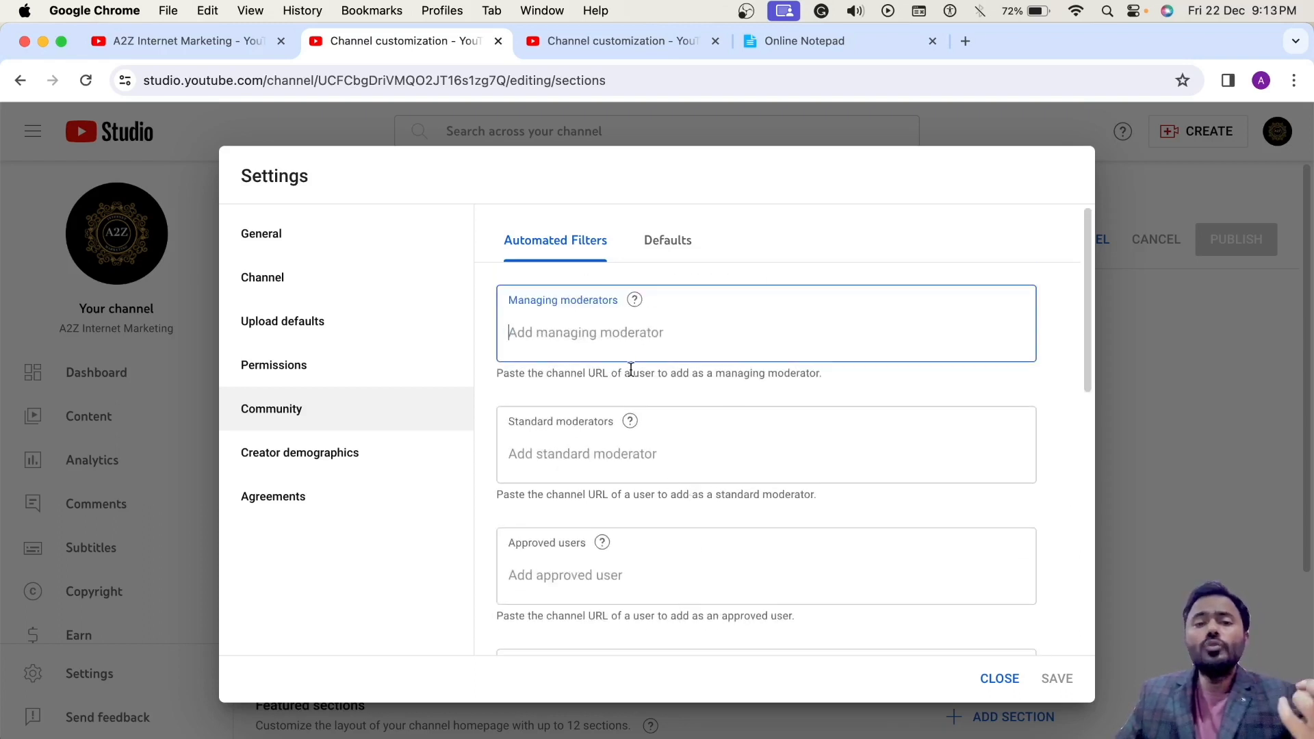
pyautogui.scroll(-5, 702, 438)
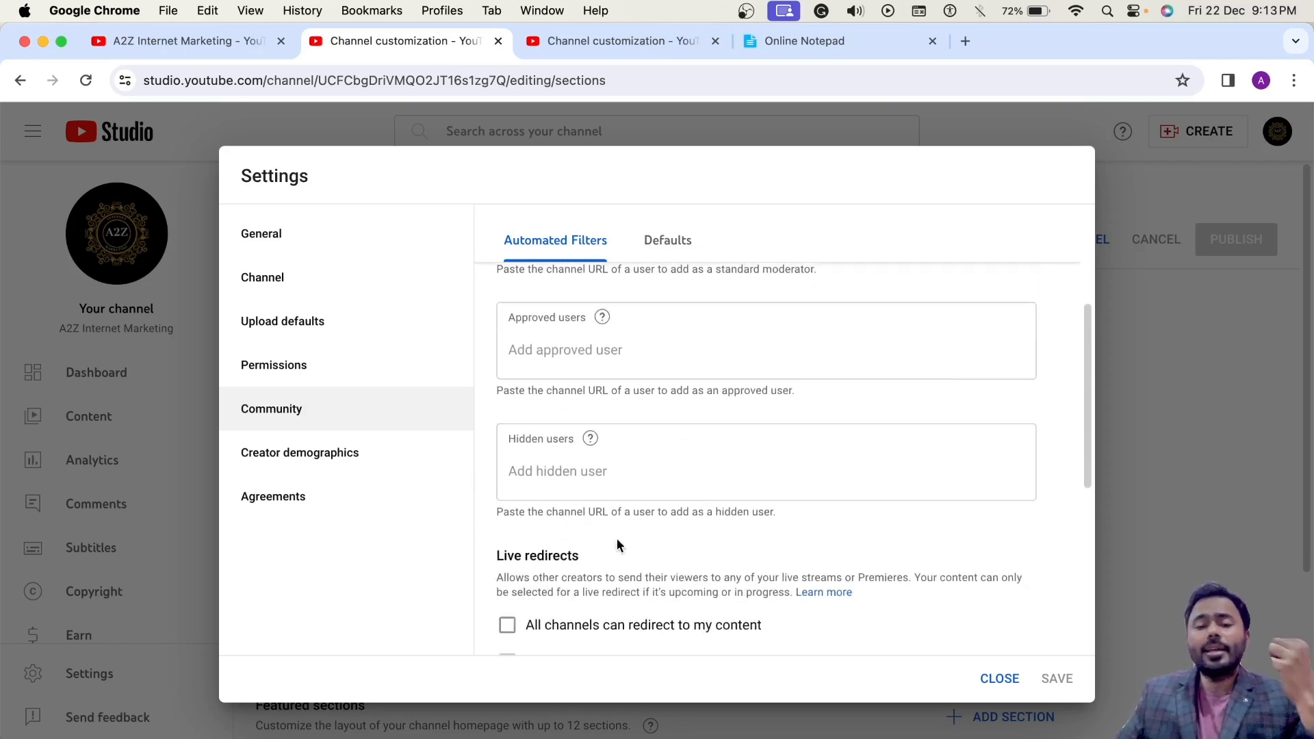
# View the Creator demographics and Agreements settings, and recheck the basic info of the Channel and Upload defaults settings.
pyautogui.click(334, 465)
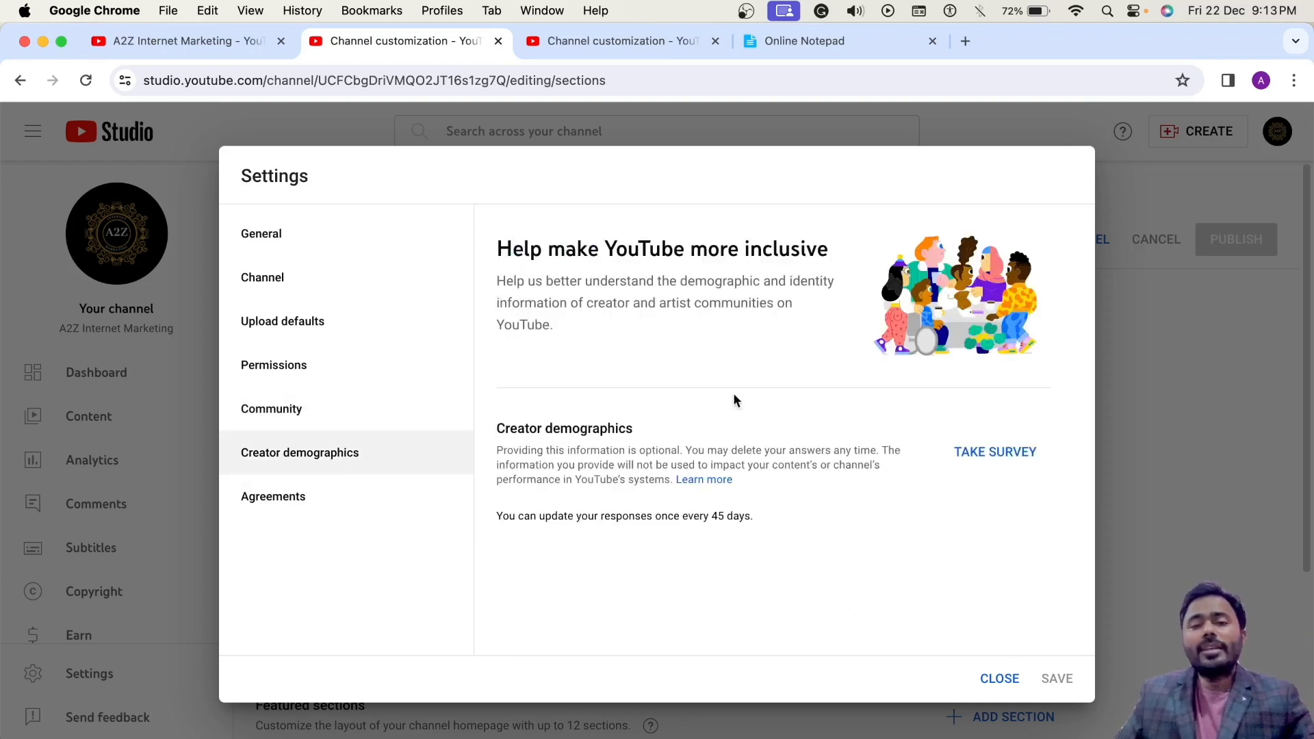
pyautogui.click(267, 501)
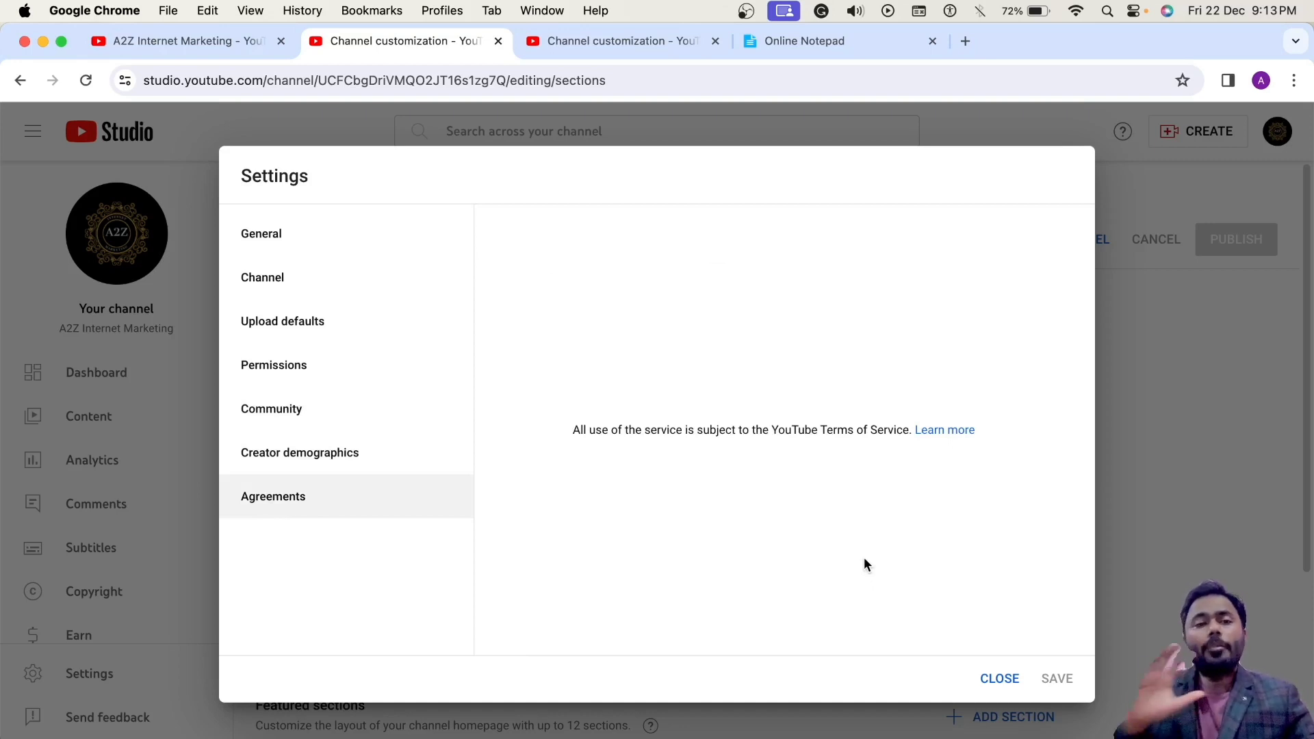
pyautogui.click(340, 232)
pyautogui.click(325, 278)
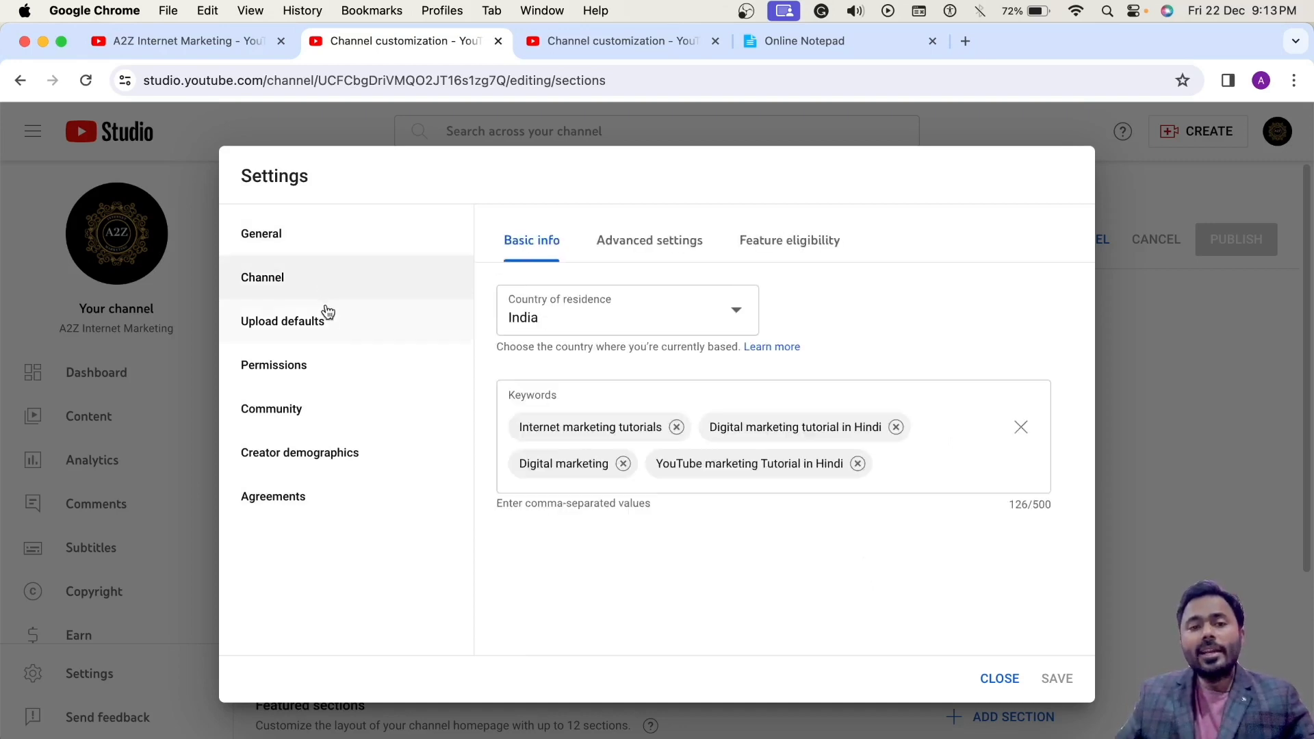
pyautogui.click(330, 321)
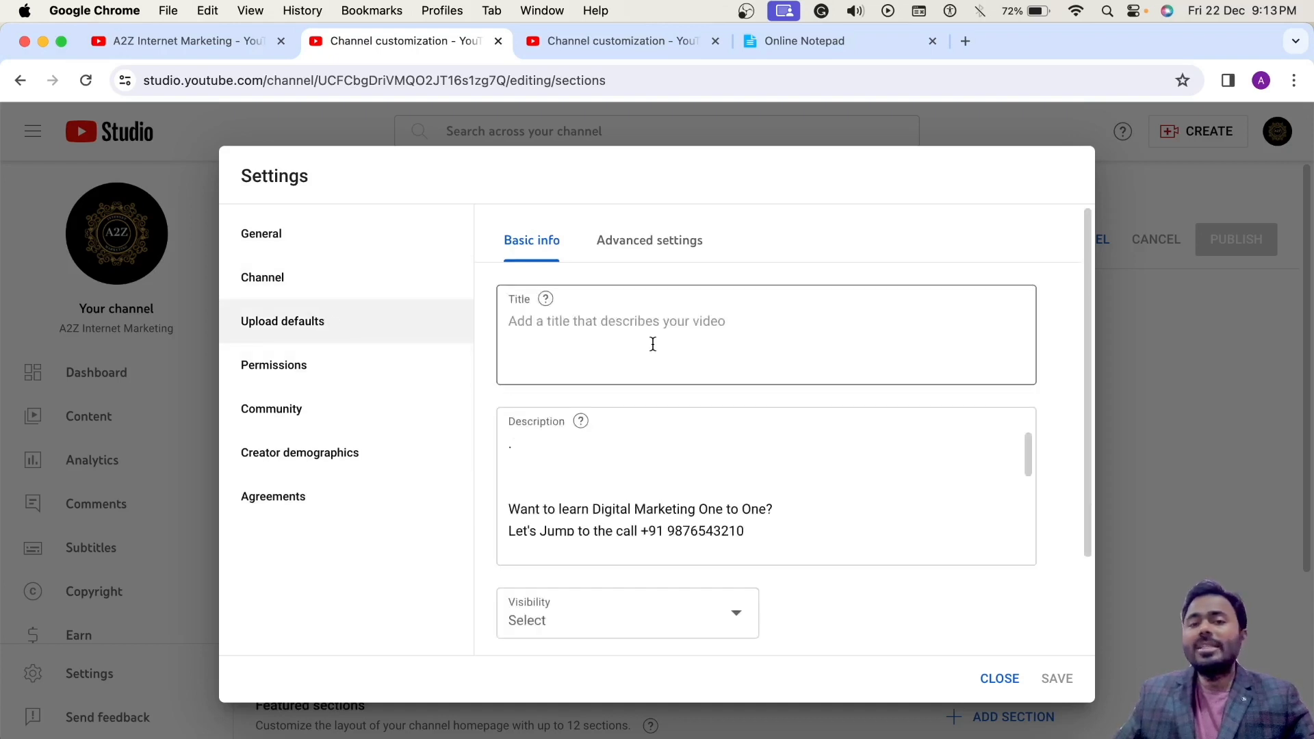